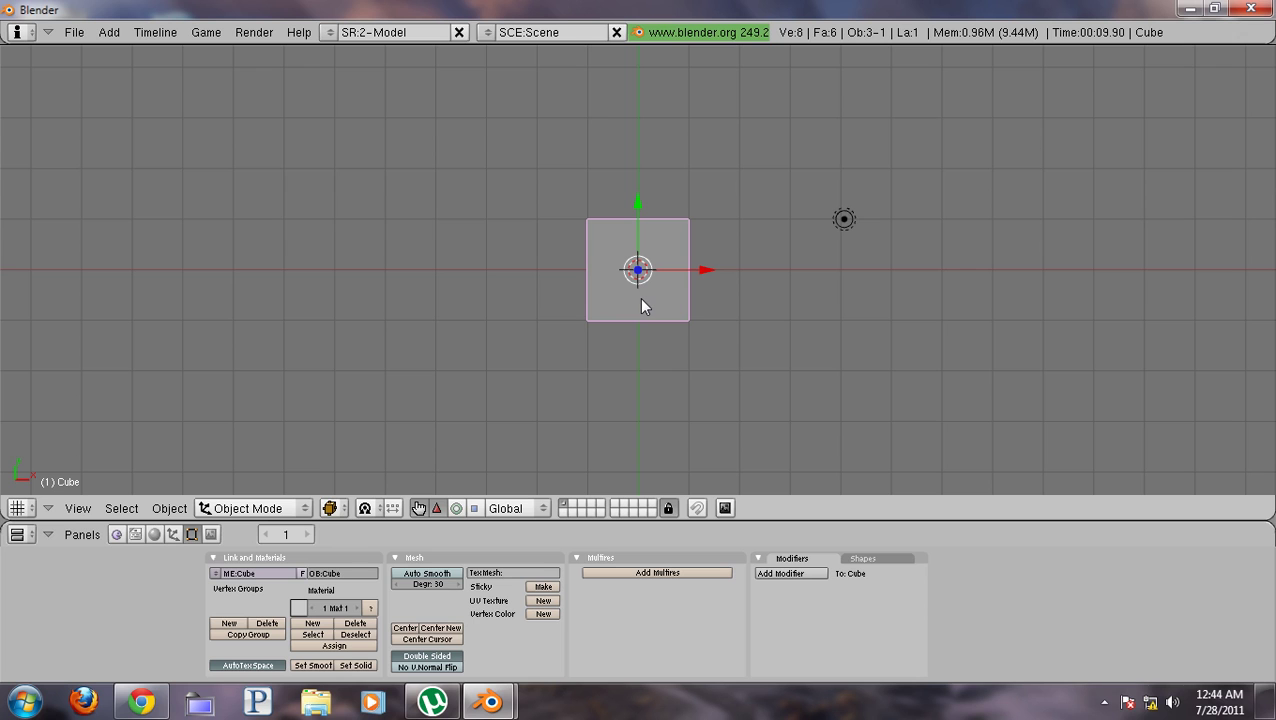
- Switch to camera view and drag the cube about 1.71 units up with the manipulator arrow
middle_drag(642, 292, 751, 367)
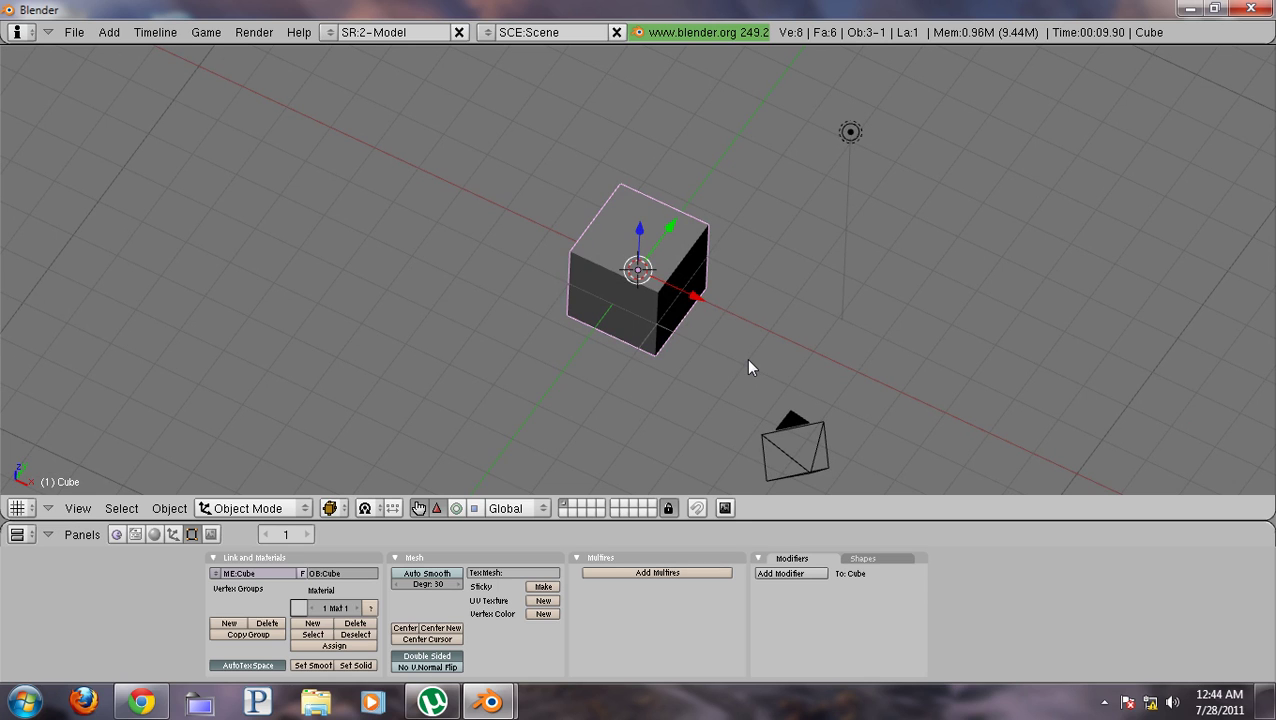
key(KP_0)
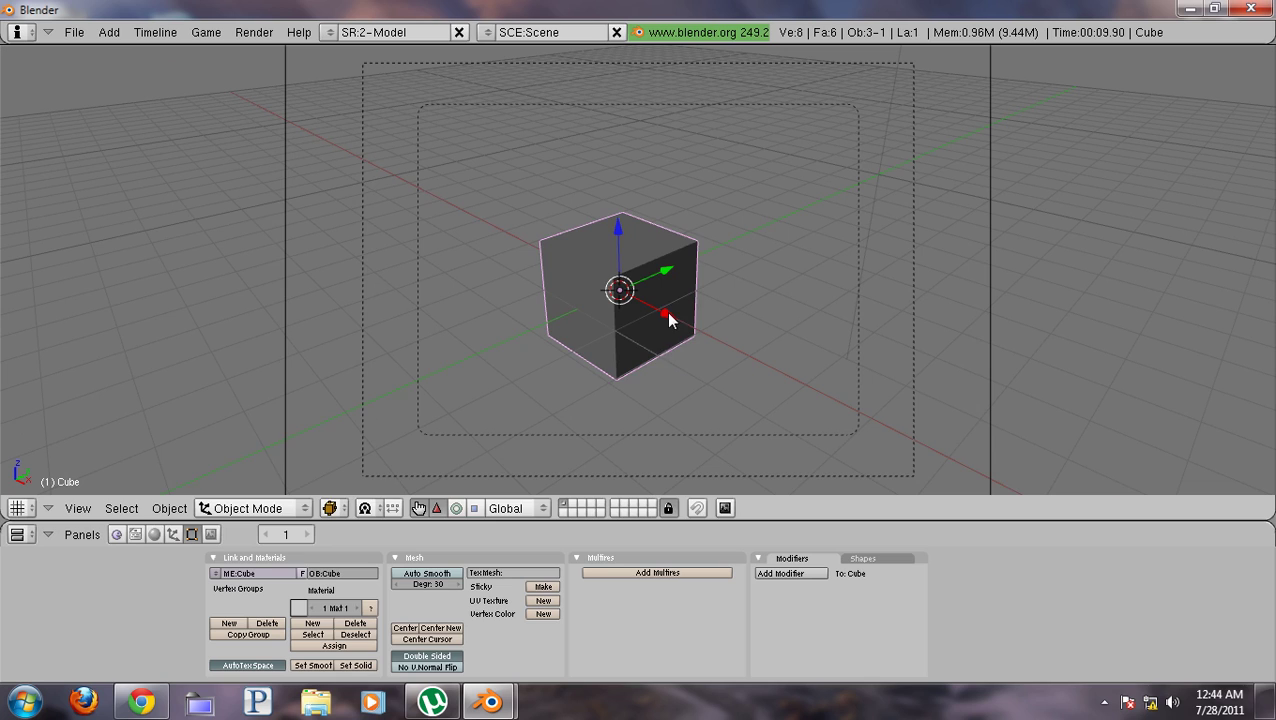
drag(666, 311, 618, 315)
drag(605, 256, 668, 252)
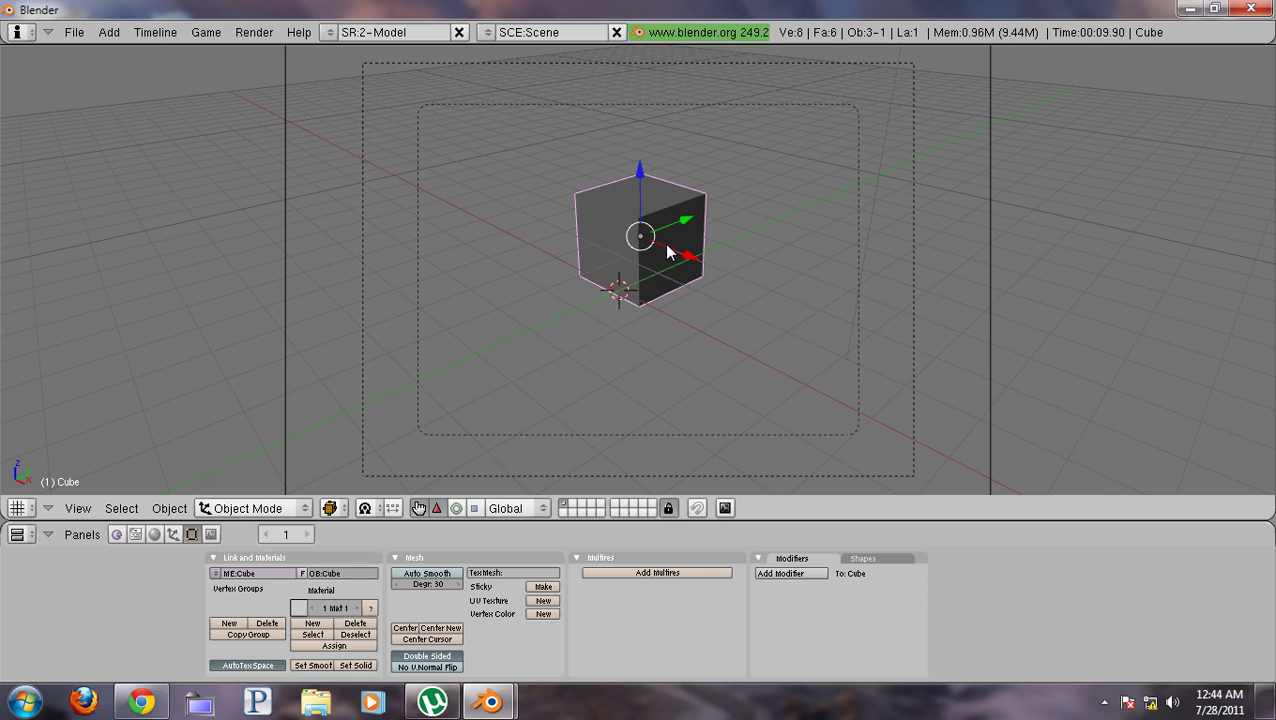
- Add a plane, slide it under the cube in front view, and scale it up
key(space)
mouse_move(758, 241)
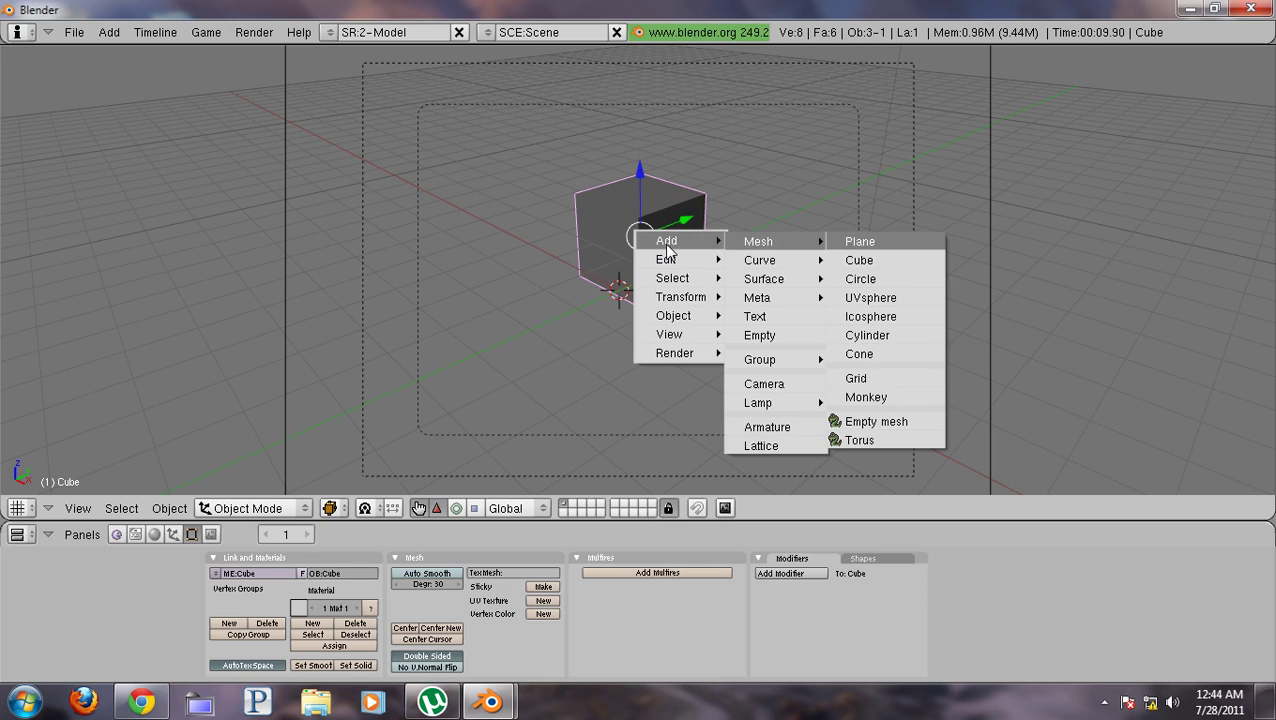
click(855, 241)
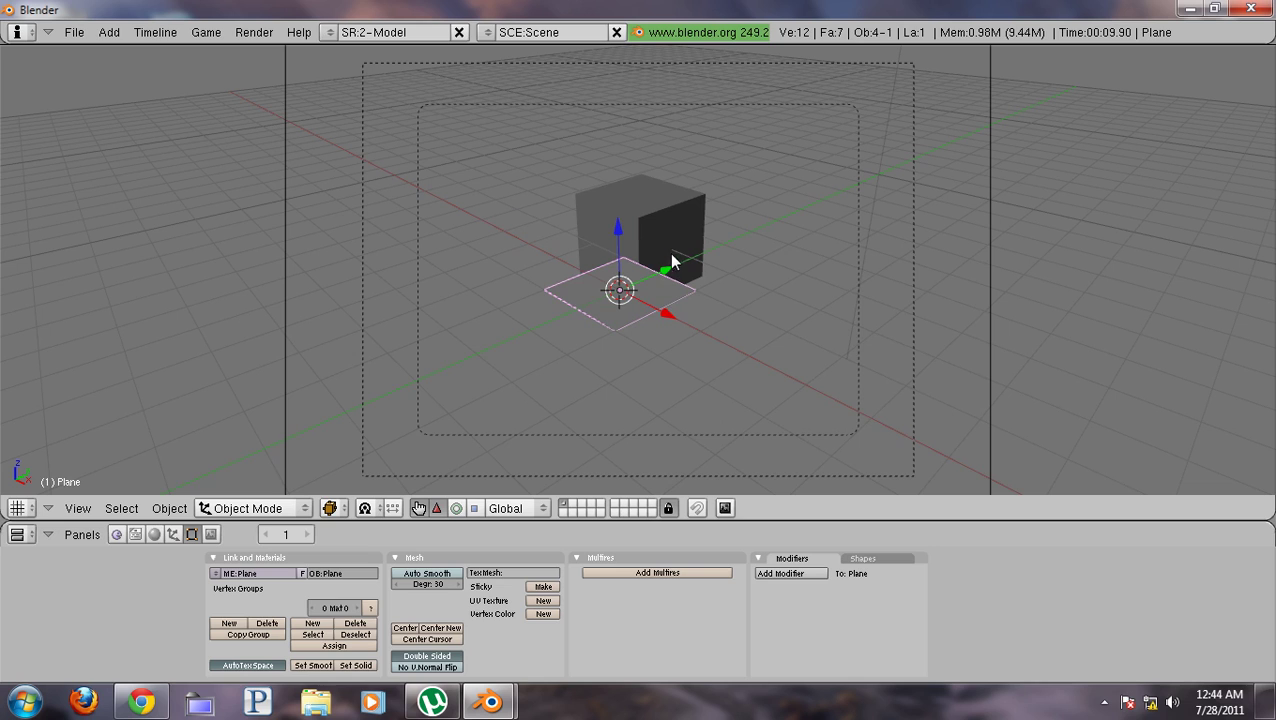
drag(616, 254, 689, 305)
key(KP_1)
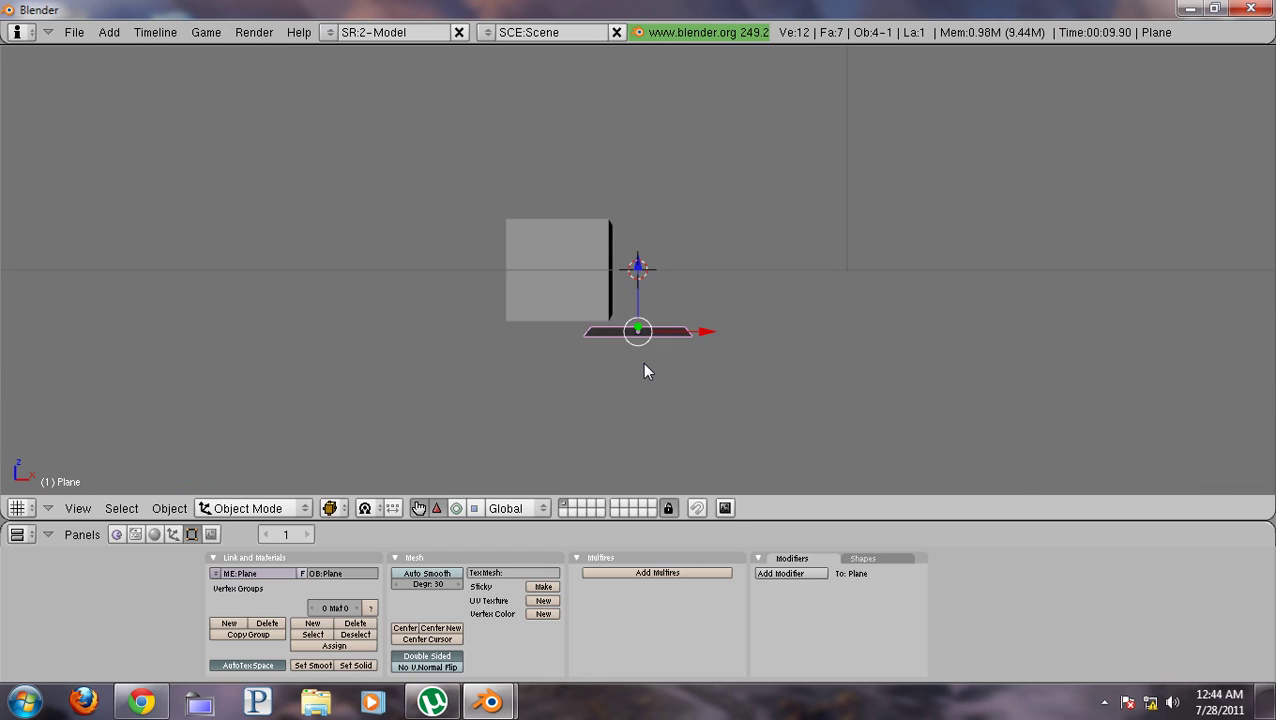
drag(700, 324, 625, 334)
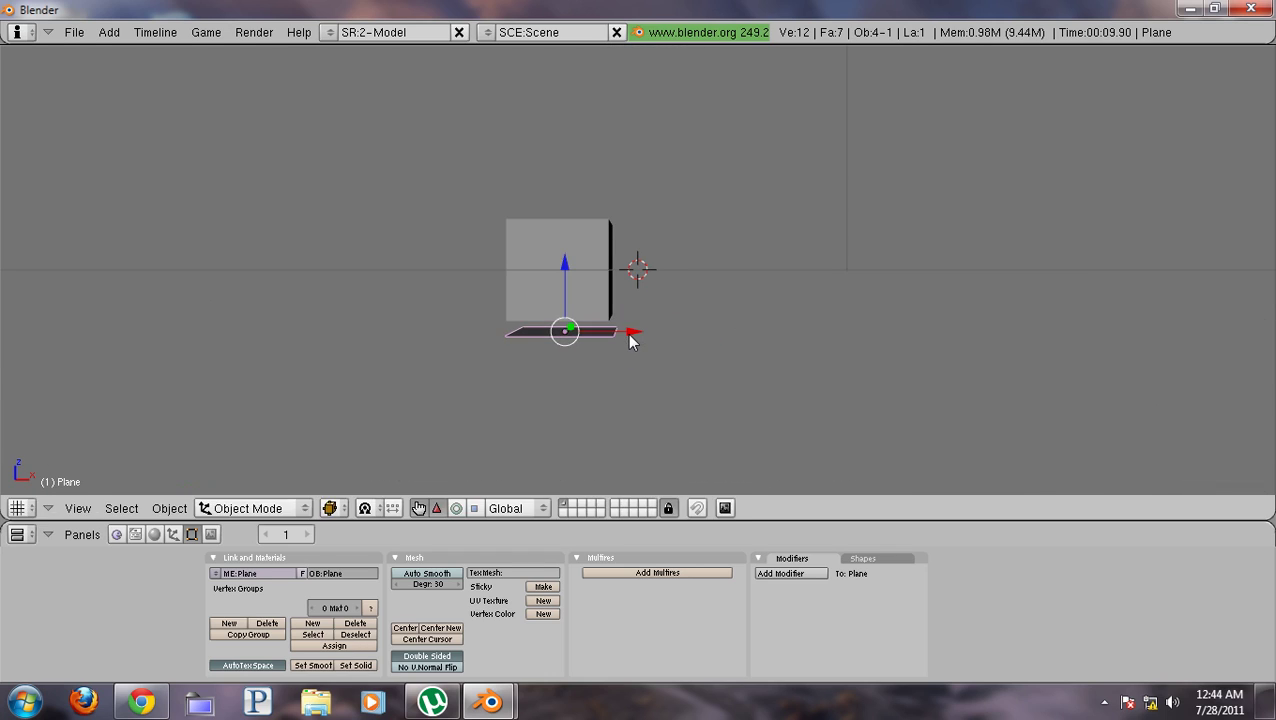
key(s)
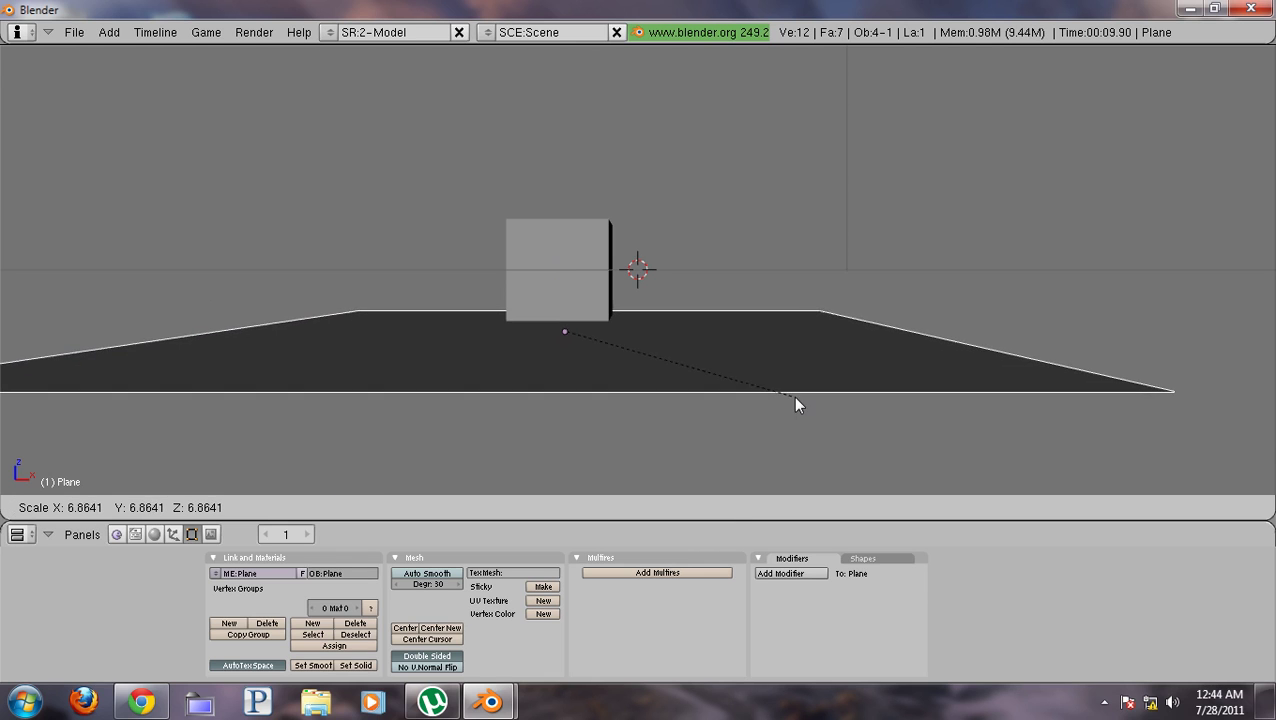
click(949, 404)
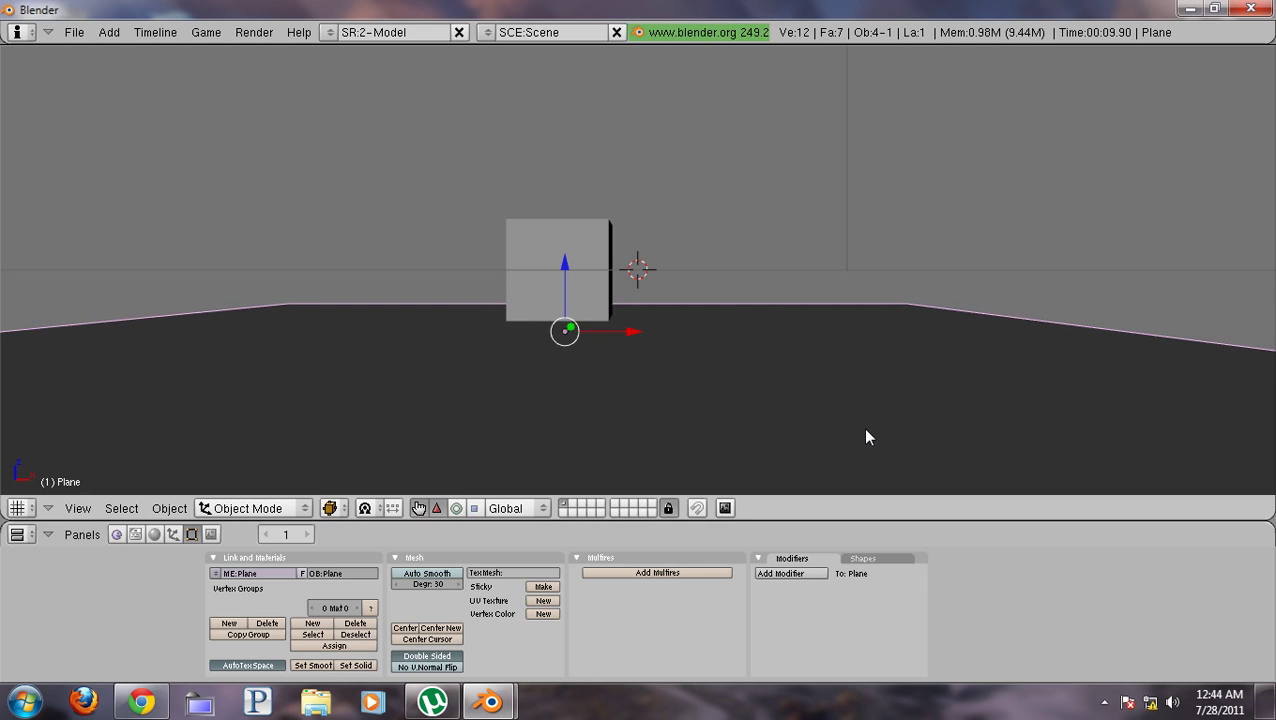
- Reposition the plane from the top and camera views with Y- and X-constrained moves
key(KP_7)
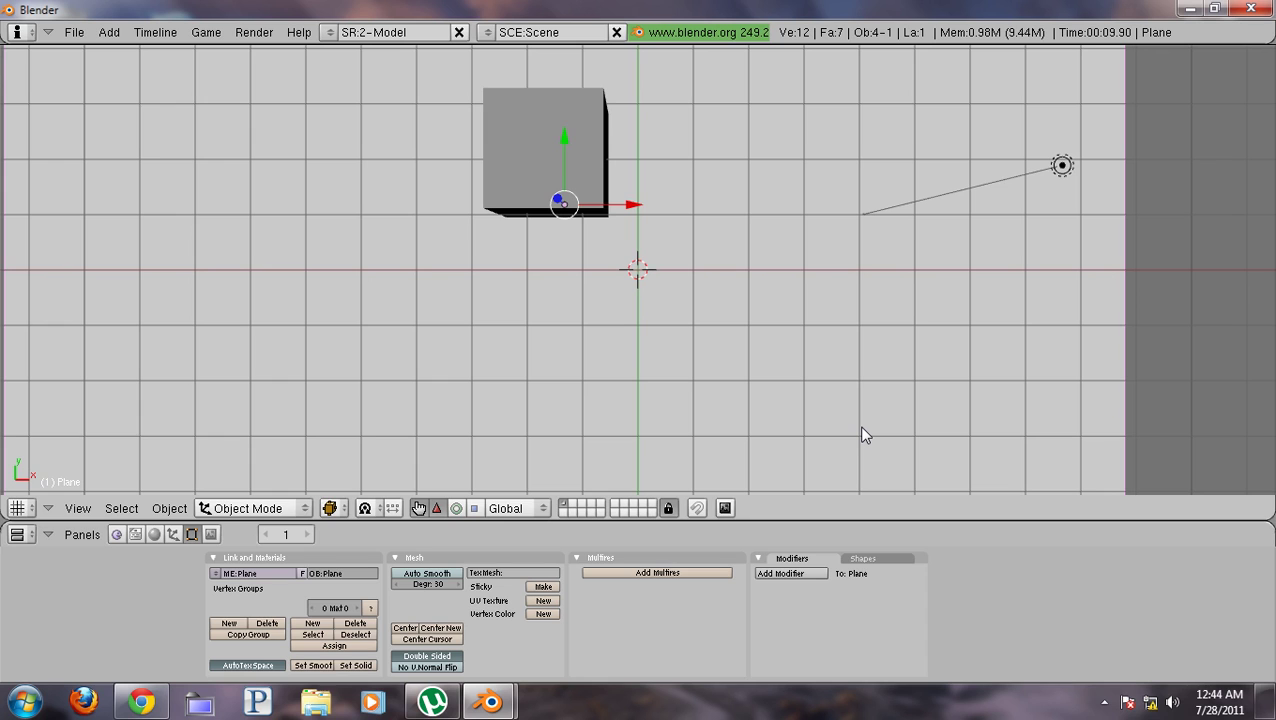
key(g)
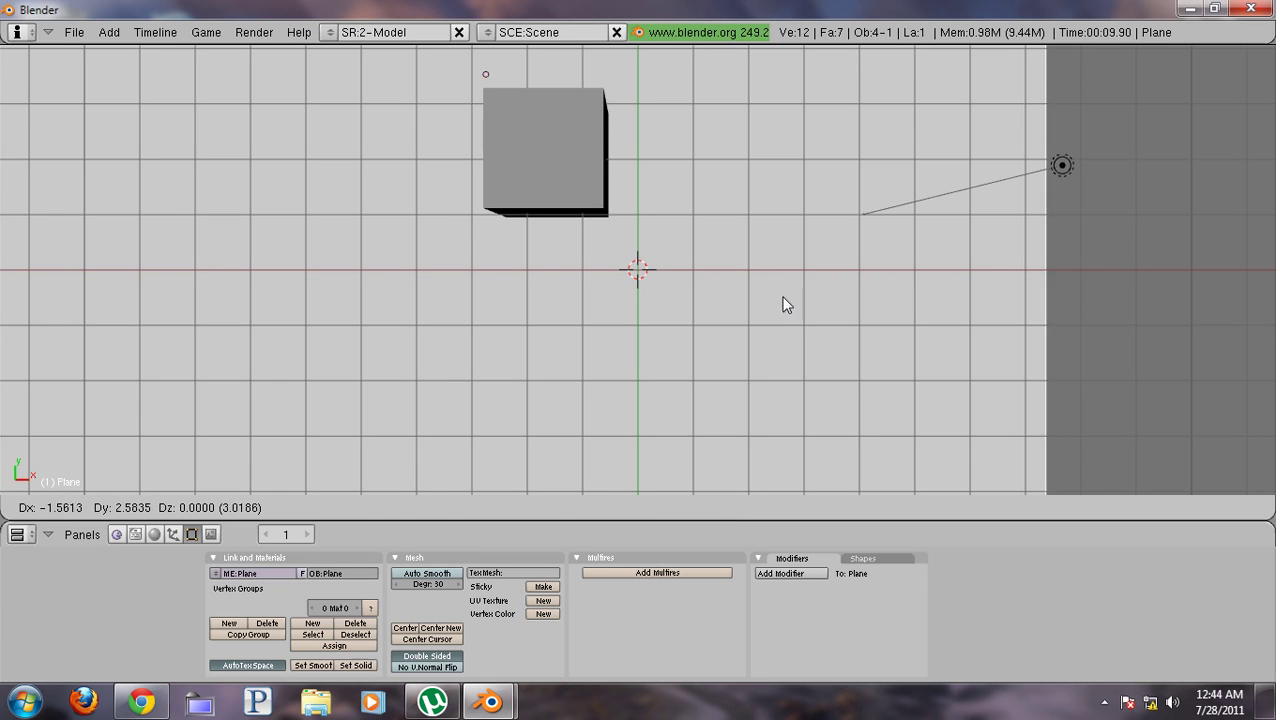
click(815, 222)
key(KP_0)
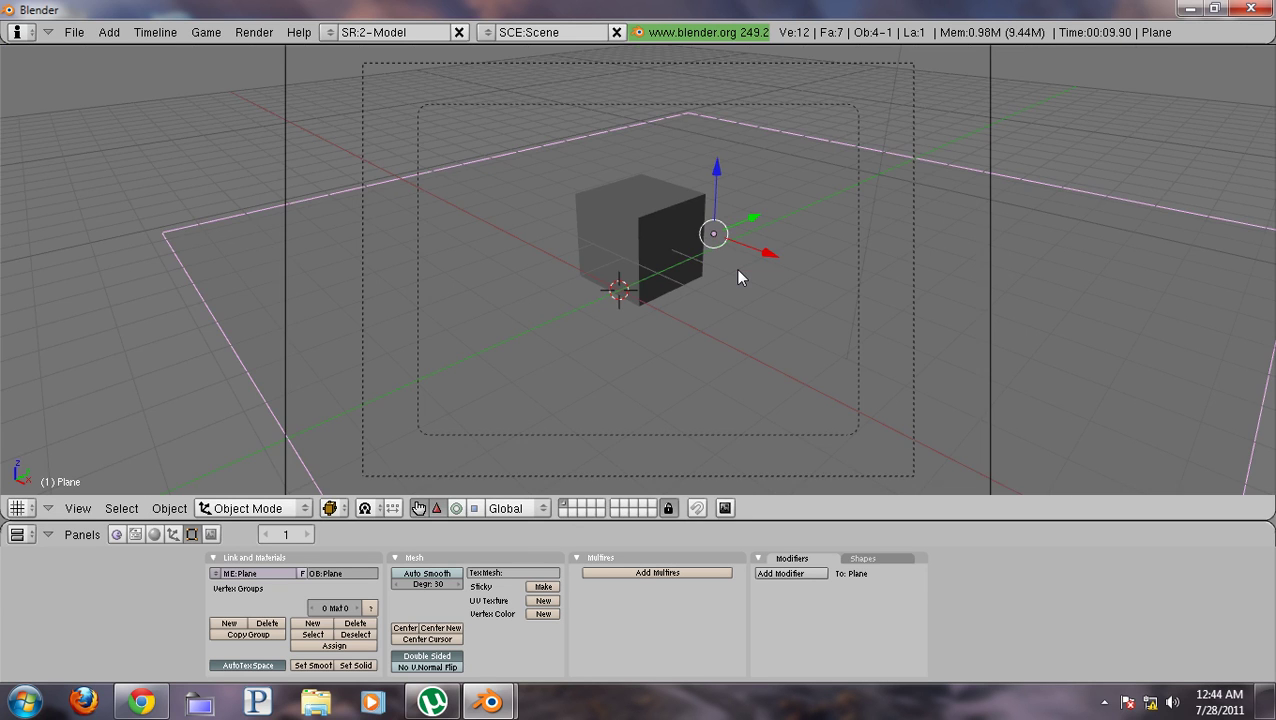
key(g)
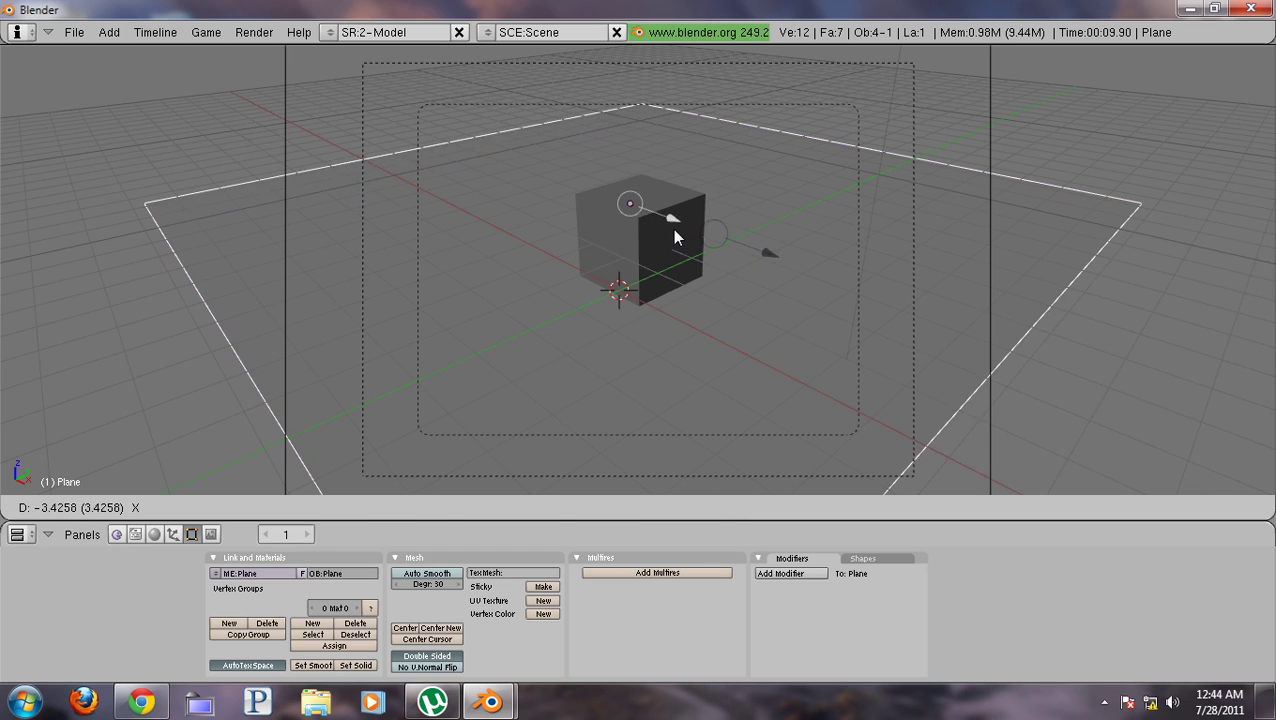
click(672, 228)
key(g)
key(y)
click(700, 165)
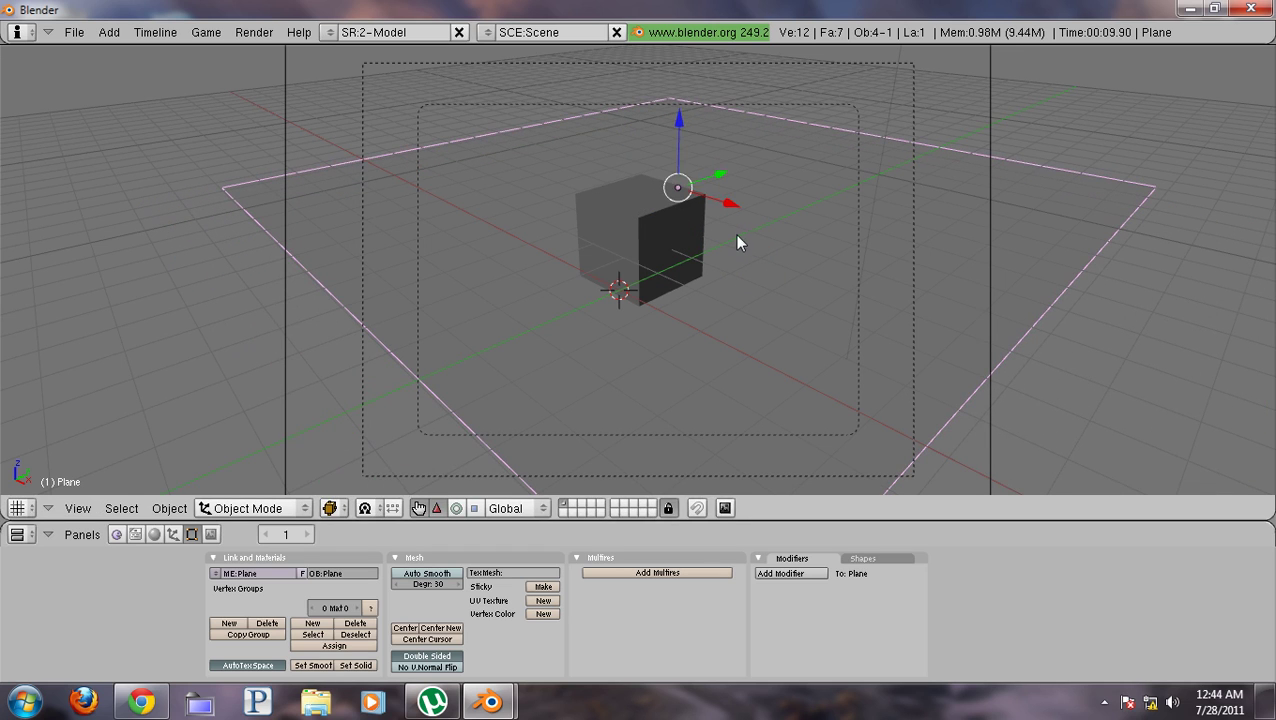
key(g)
key(x)
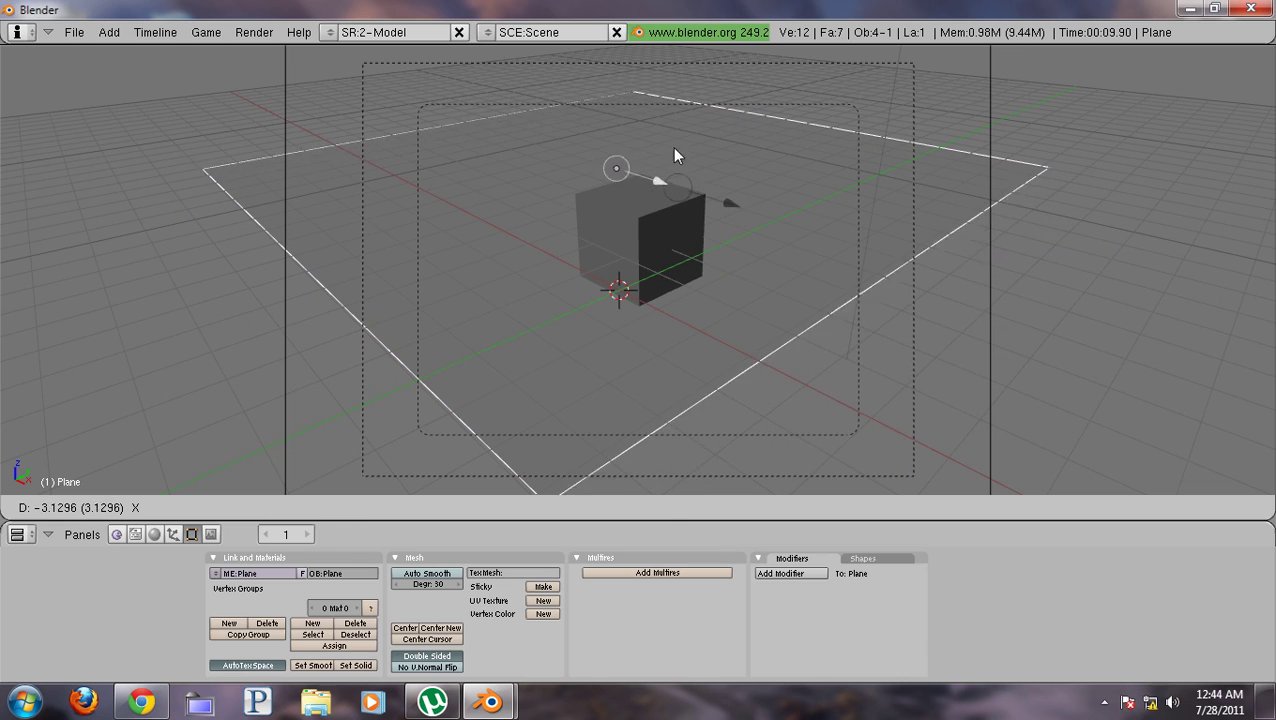
click(652, 114)
- Rotate the plane slightly, scale it up by about 1.74, and keep the plane selected
key(r)
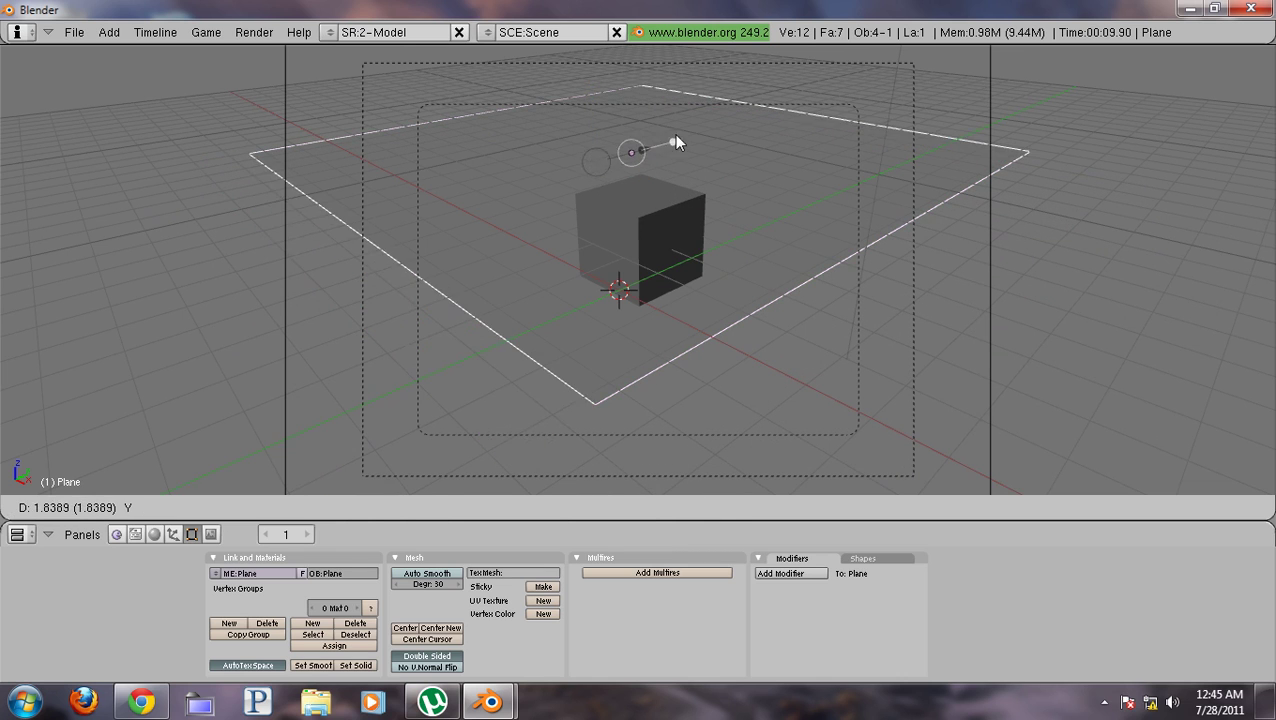
click(672, 140)
key(s)
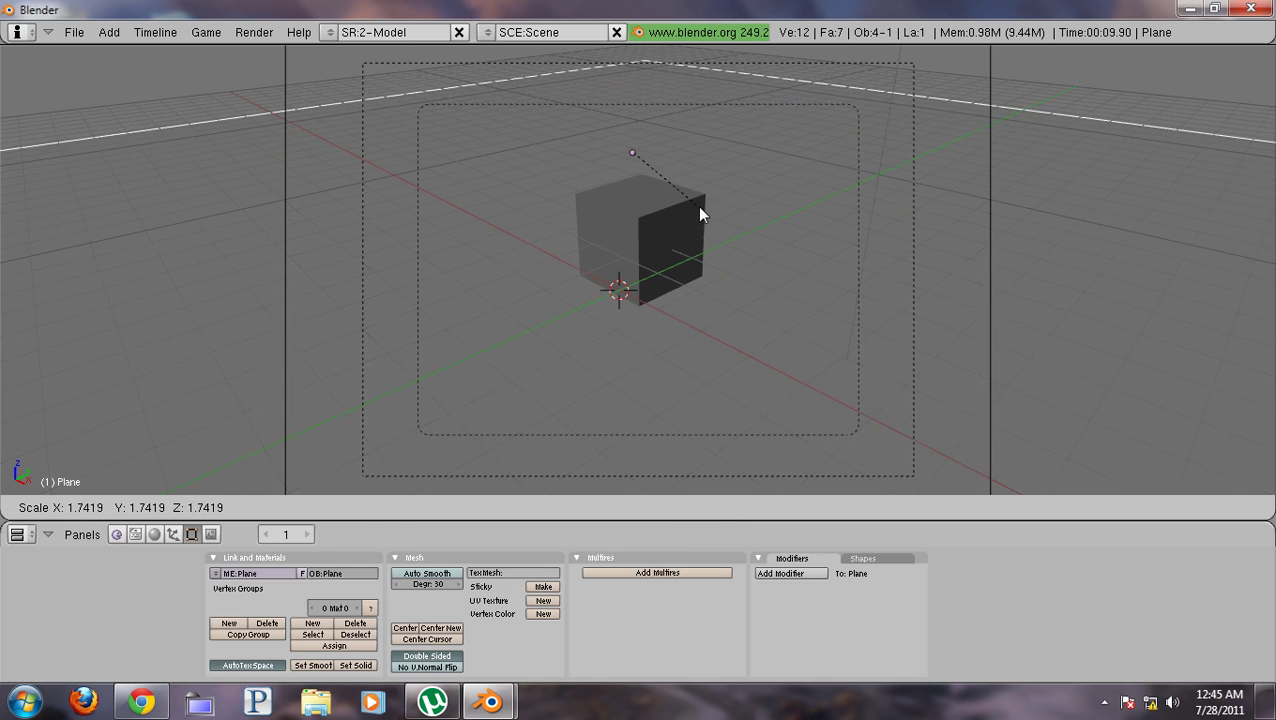
click(700, 215)
right_click(641, 262)
right_click(560, 345)
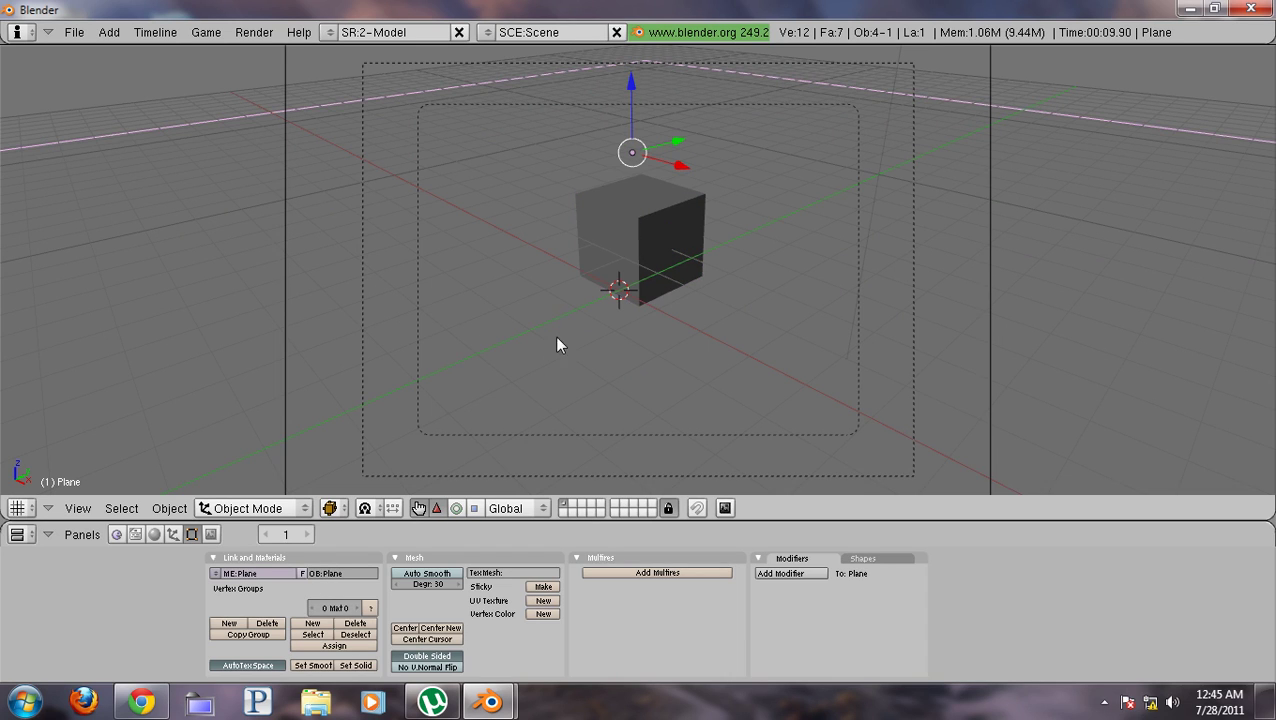
right_click(672, 258)
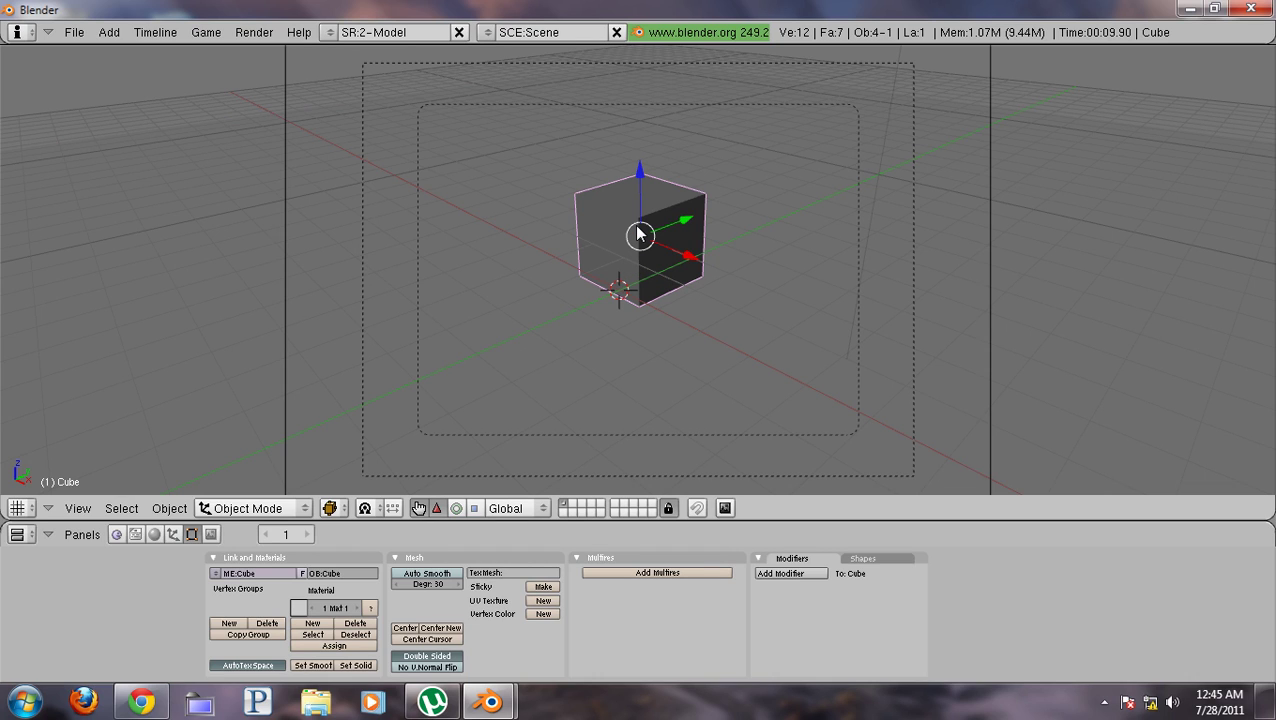
middle_drag(636, 264, 568, 307)
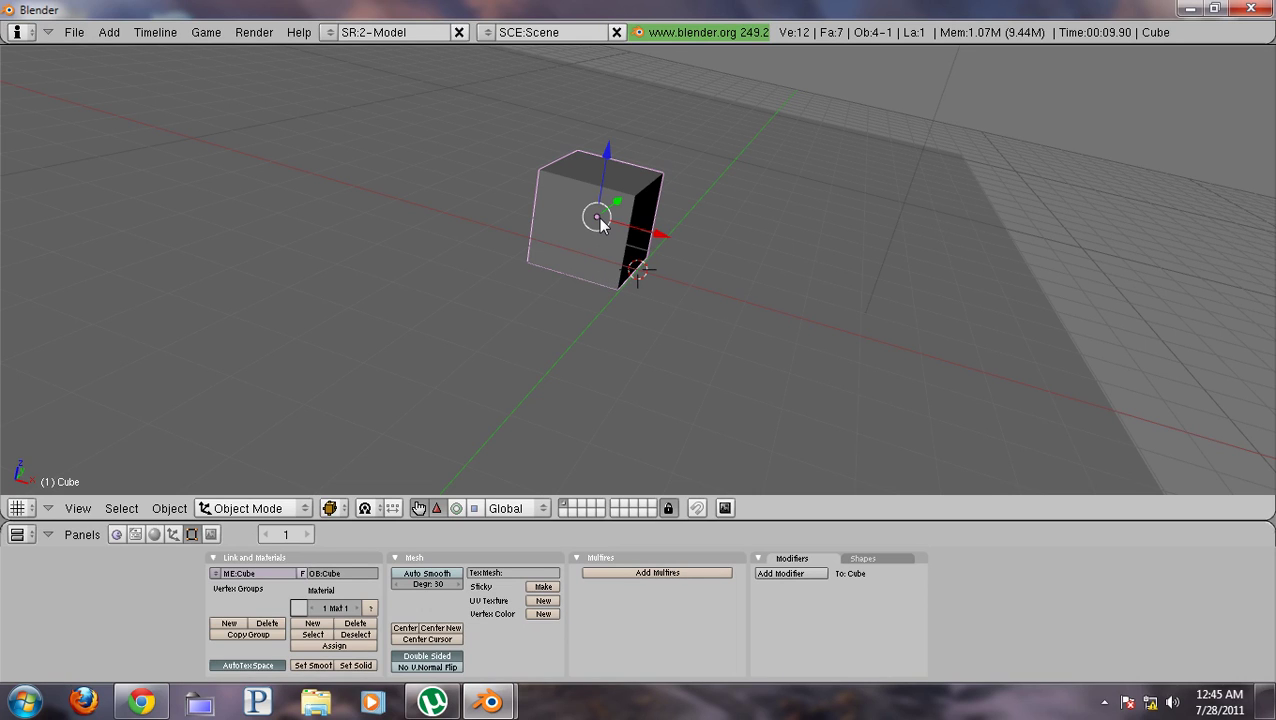
middle_drag(605, 207, 629, 197)
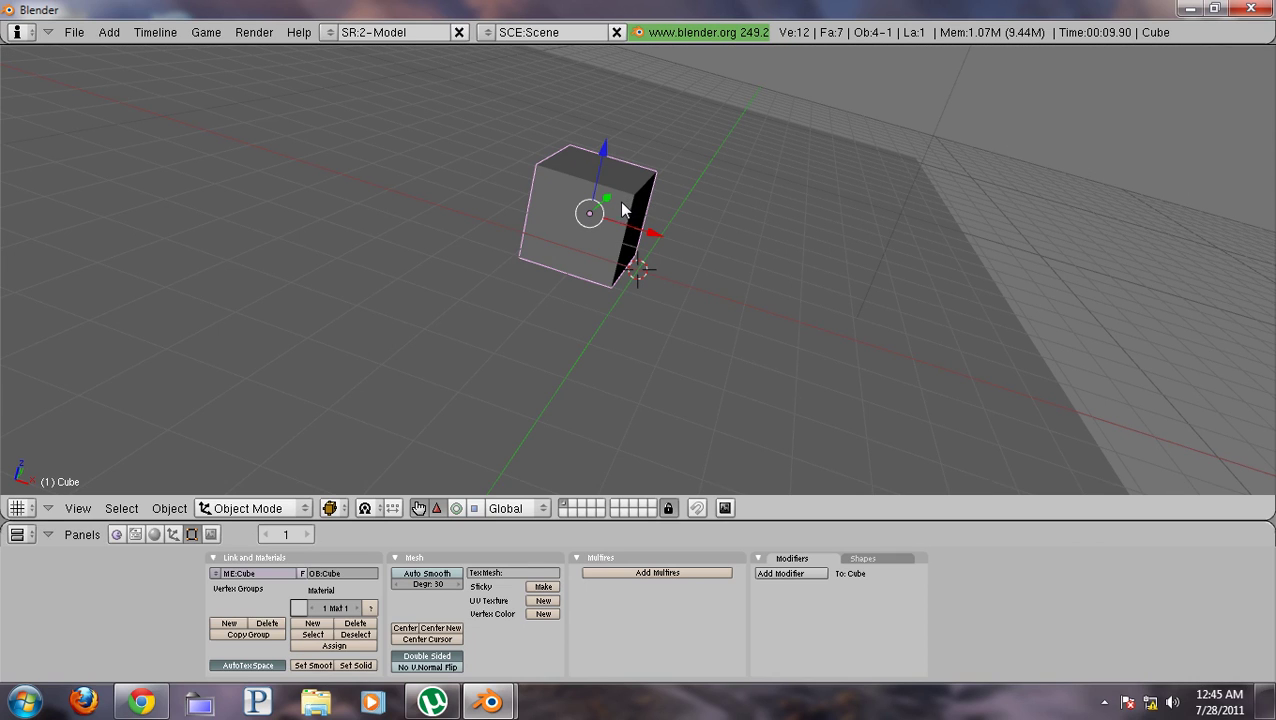
middle_drag(621, 203, 748, 291)
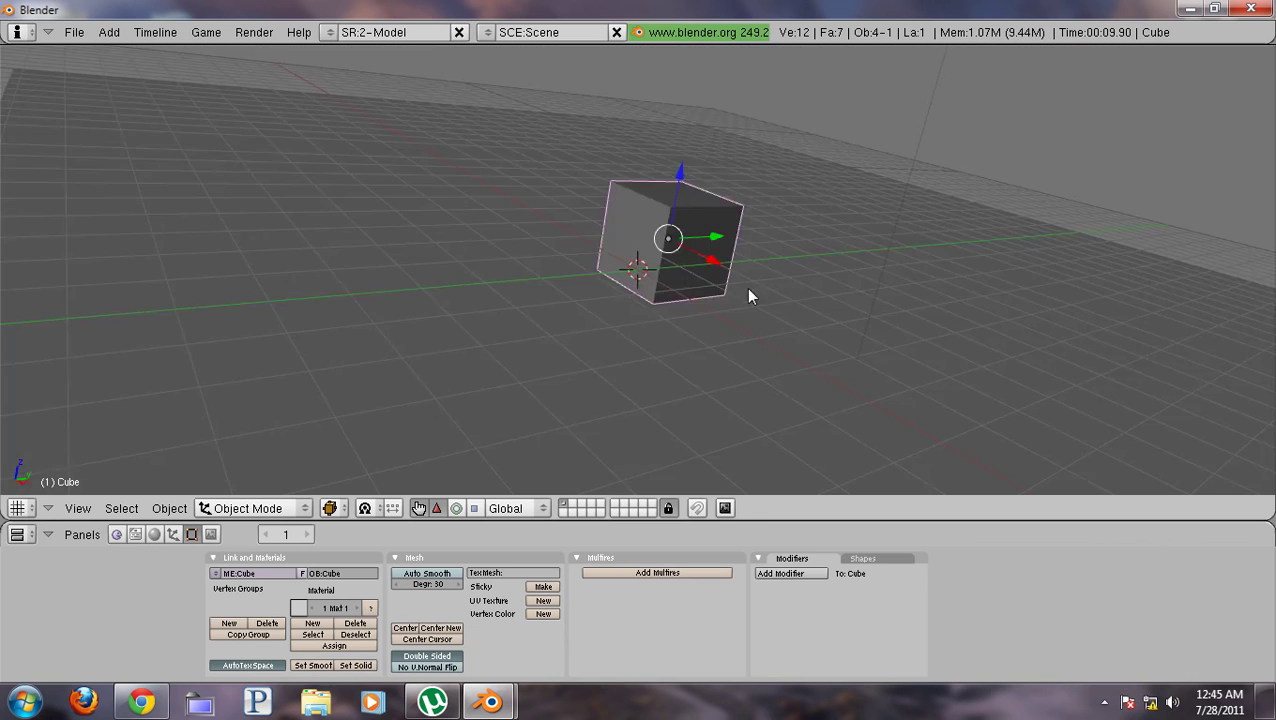
right_click(705, 287)
right_click(683, 279)
right_click(746, 296)
middle_drag(820, 293, 730, 320)
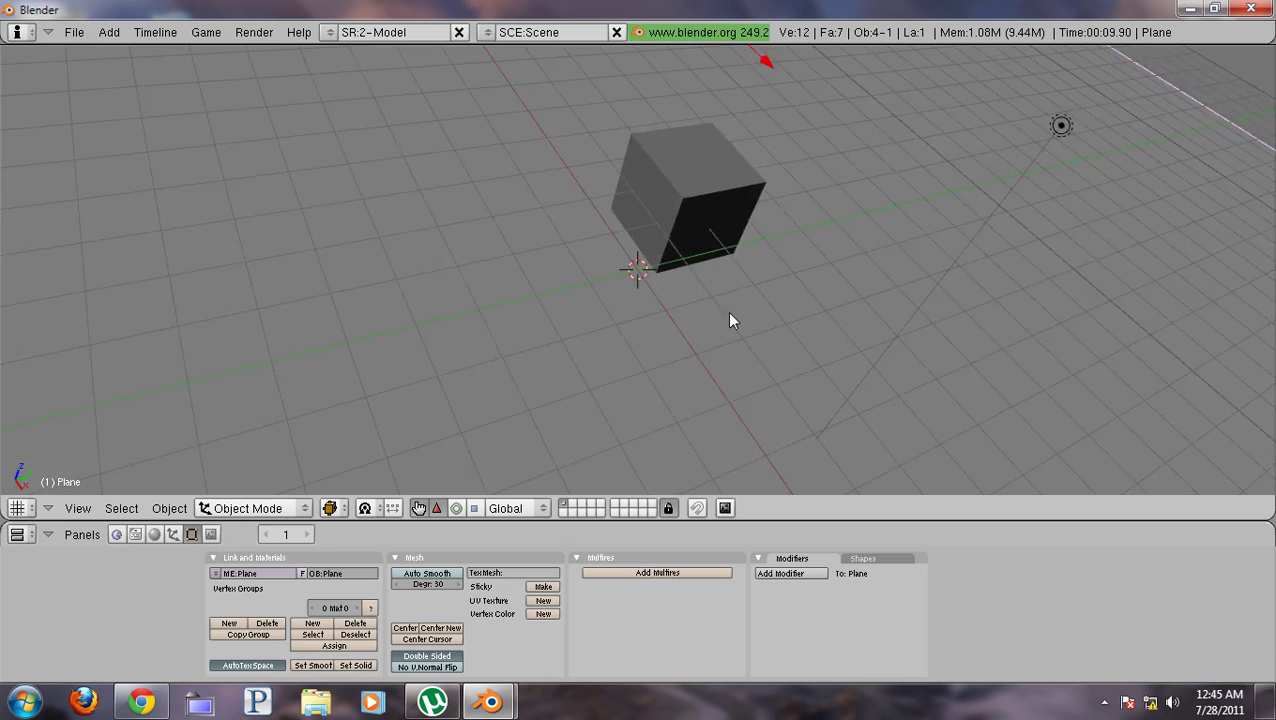
right_click(687, 173)
right_click(846, 246)
middle_drag(815, 233, 922, 291)
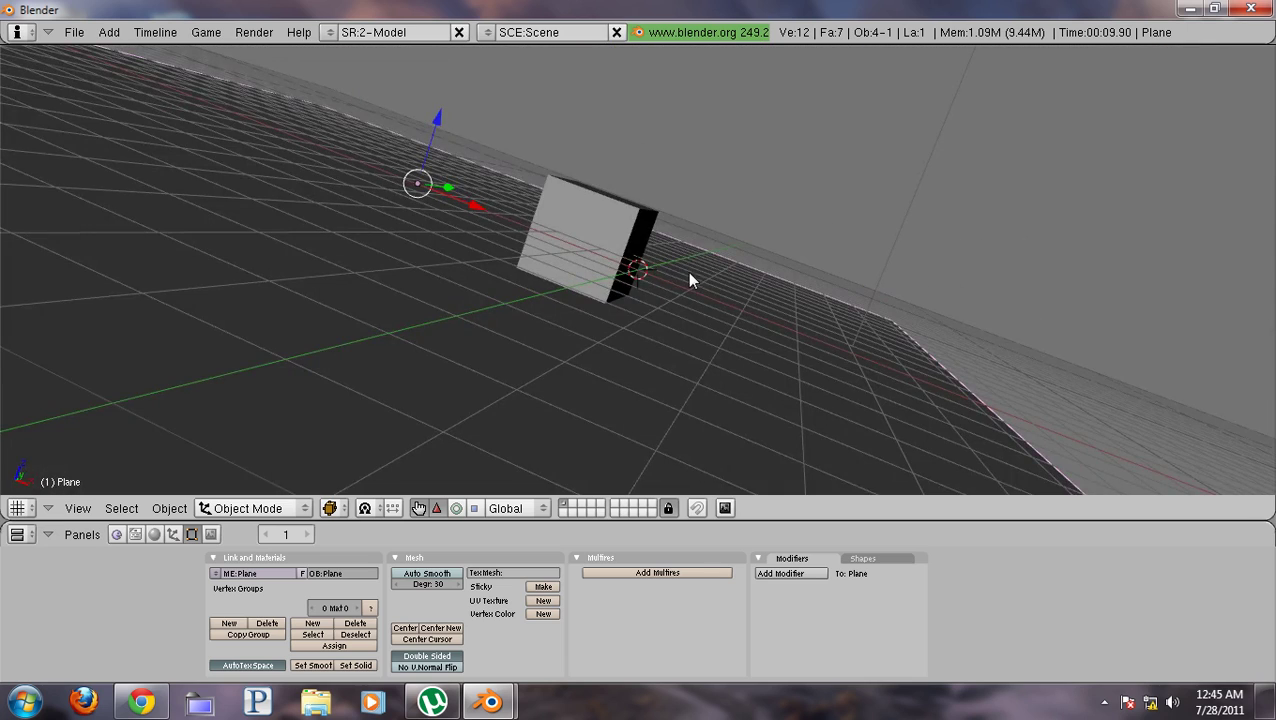
middle_drag(689, 273, 717, 250)
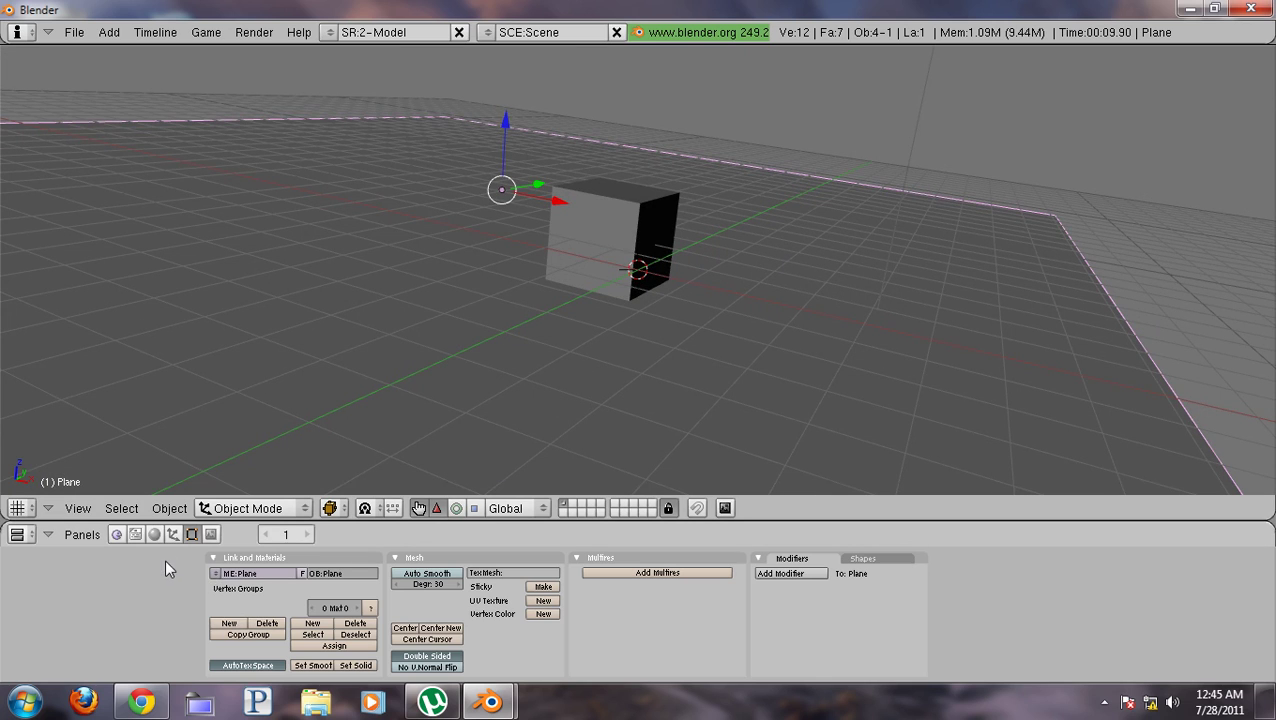
- Add Material.001 to the plane and set its Col to white (1.0, 1.0, 1.0)
click(156, 535)
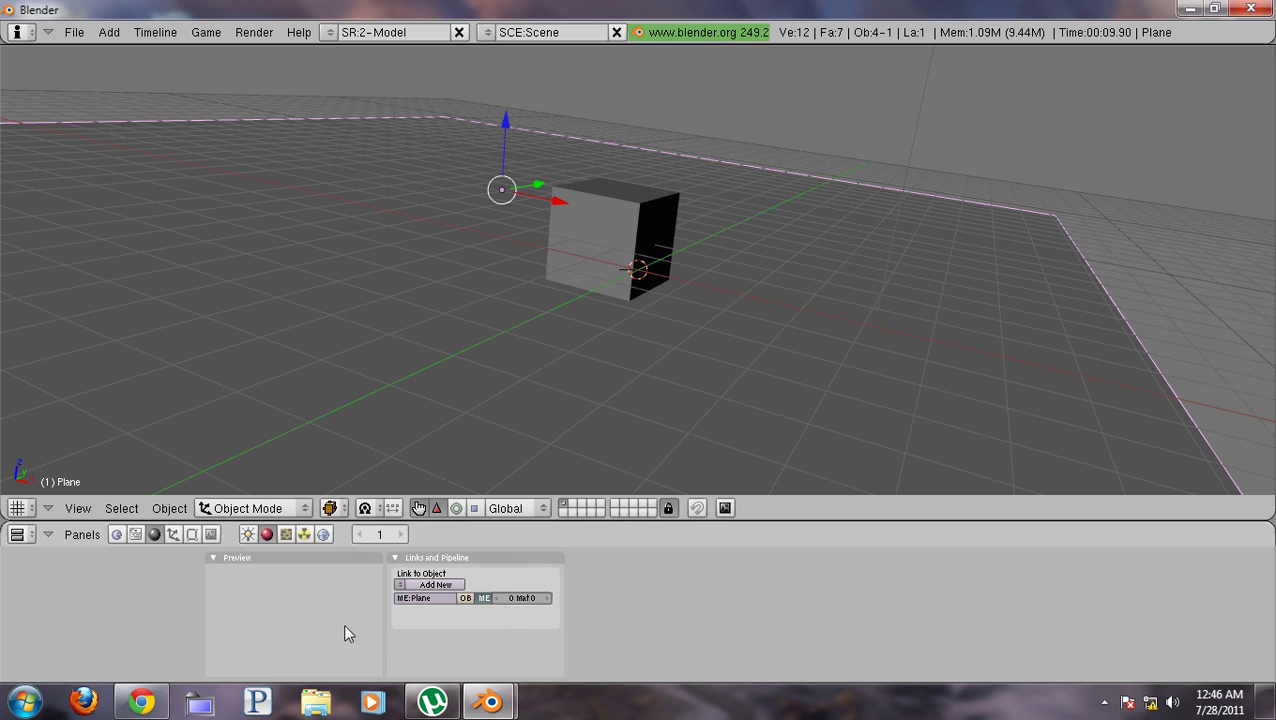
click(440, 584)
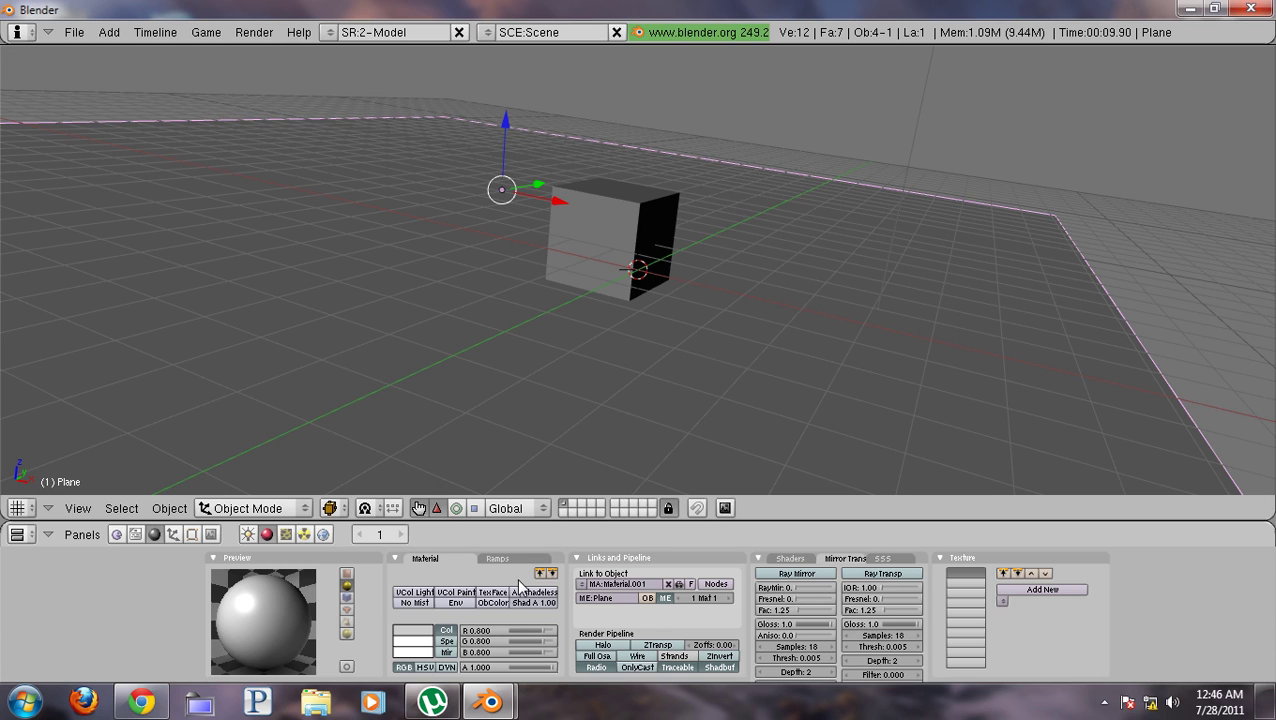
scroll(519, 586, up, 2)
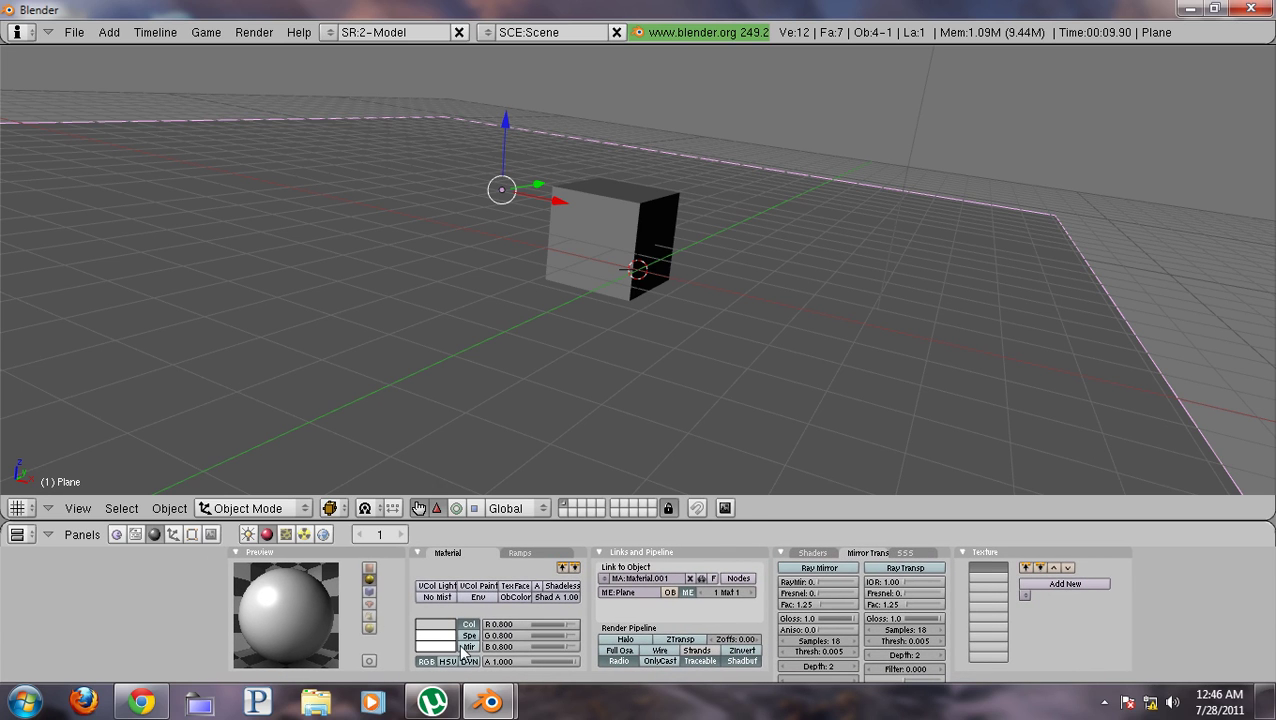
click(436, 628)
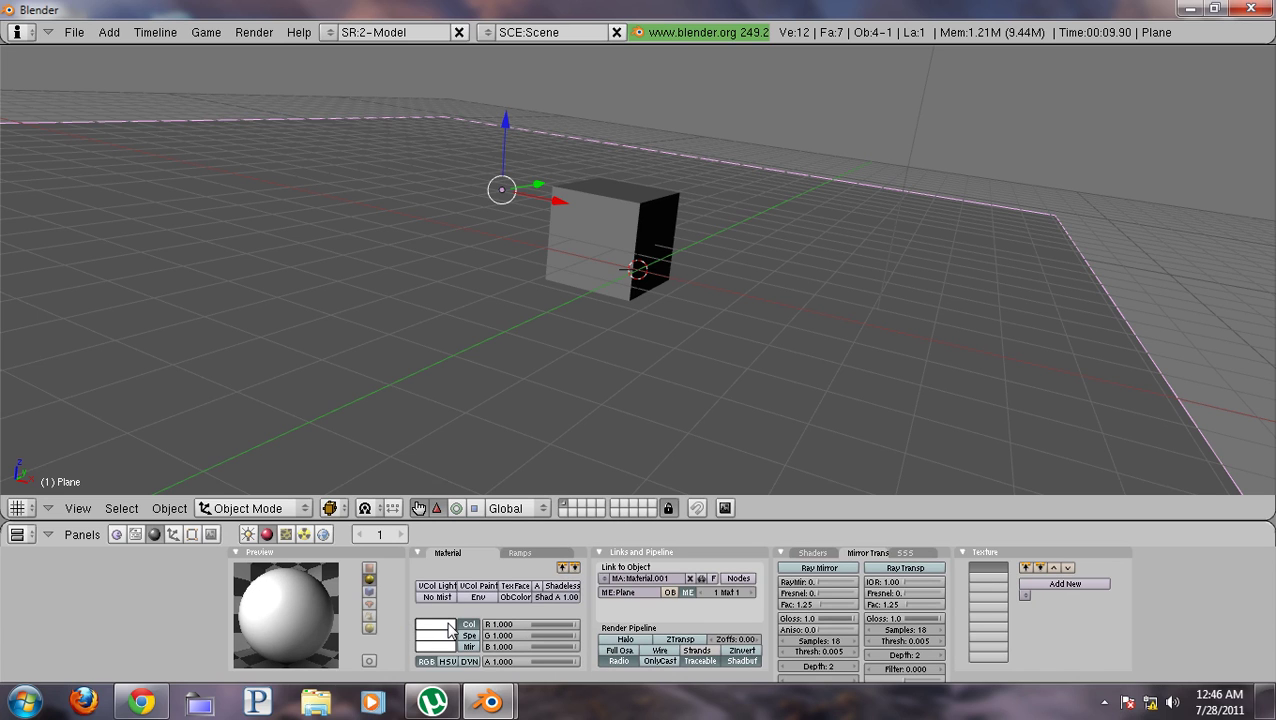
- Select the cube and set its material colour to saturated blue (R 0.099, G 0, B 1.0)
right_click(638, 245)
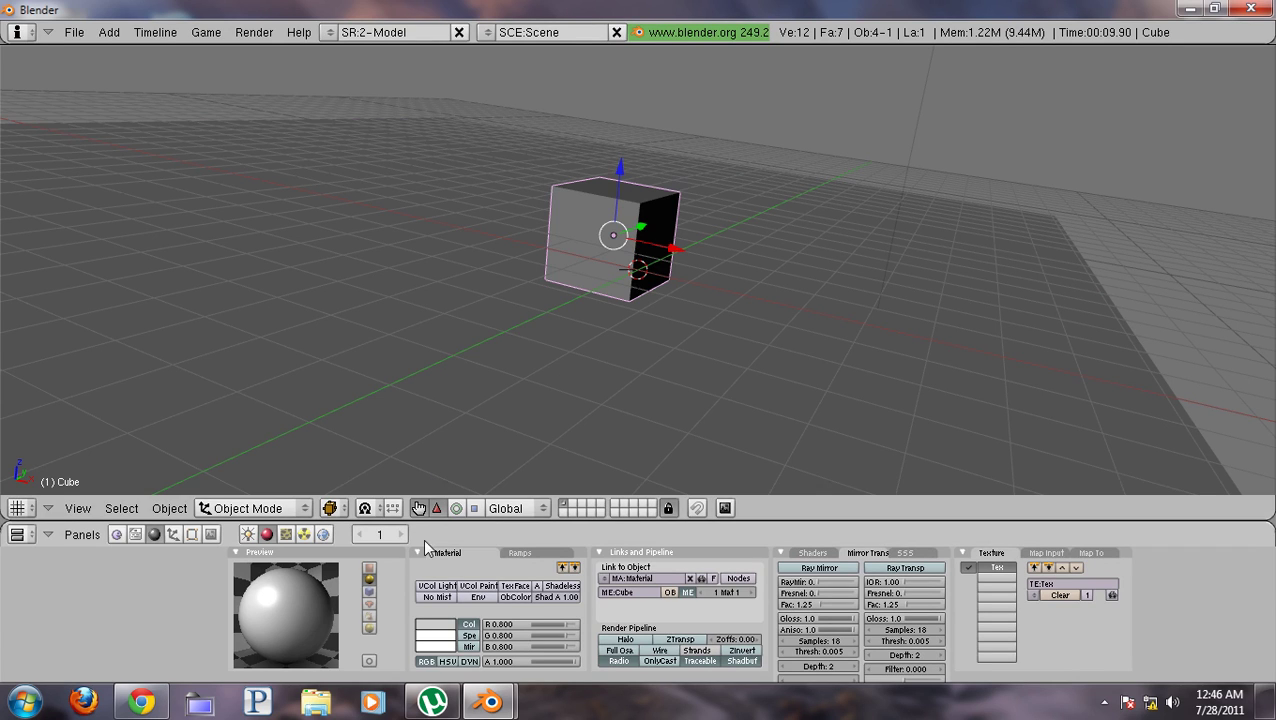
click(424, 622)
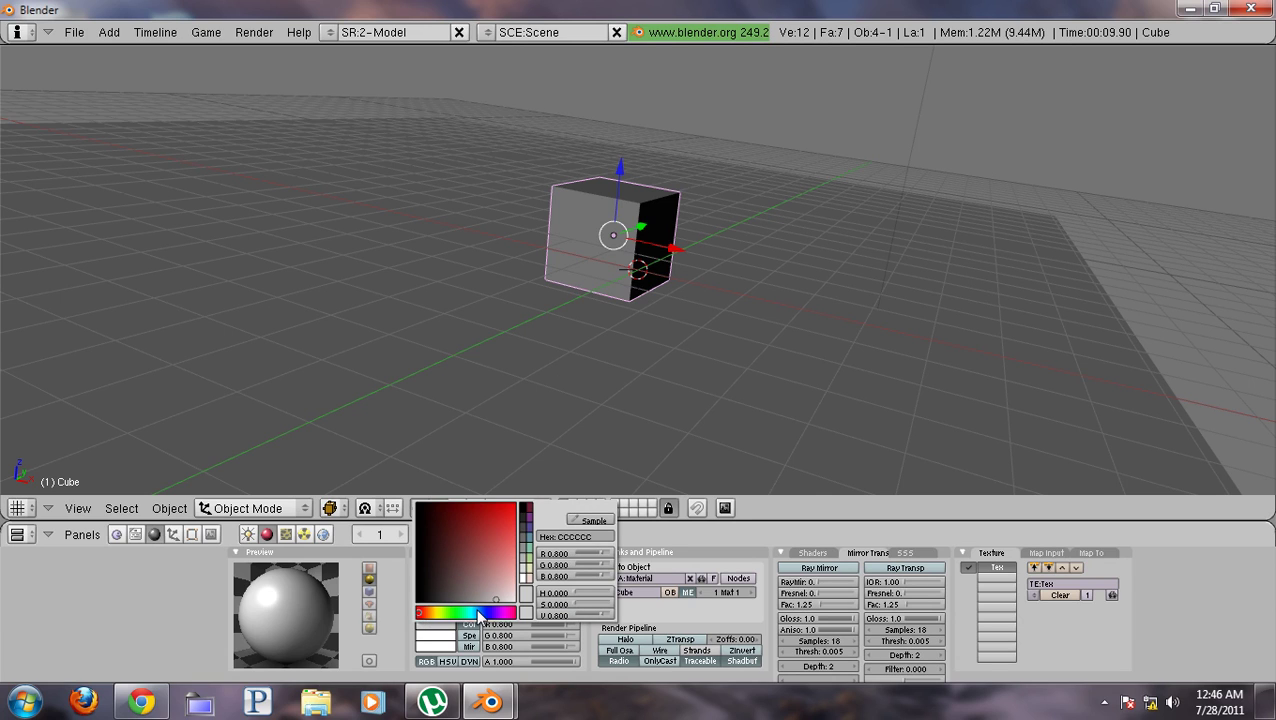
click(484, 612)
drag(487, 568, 537, 443)
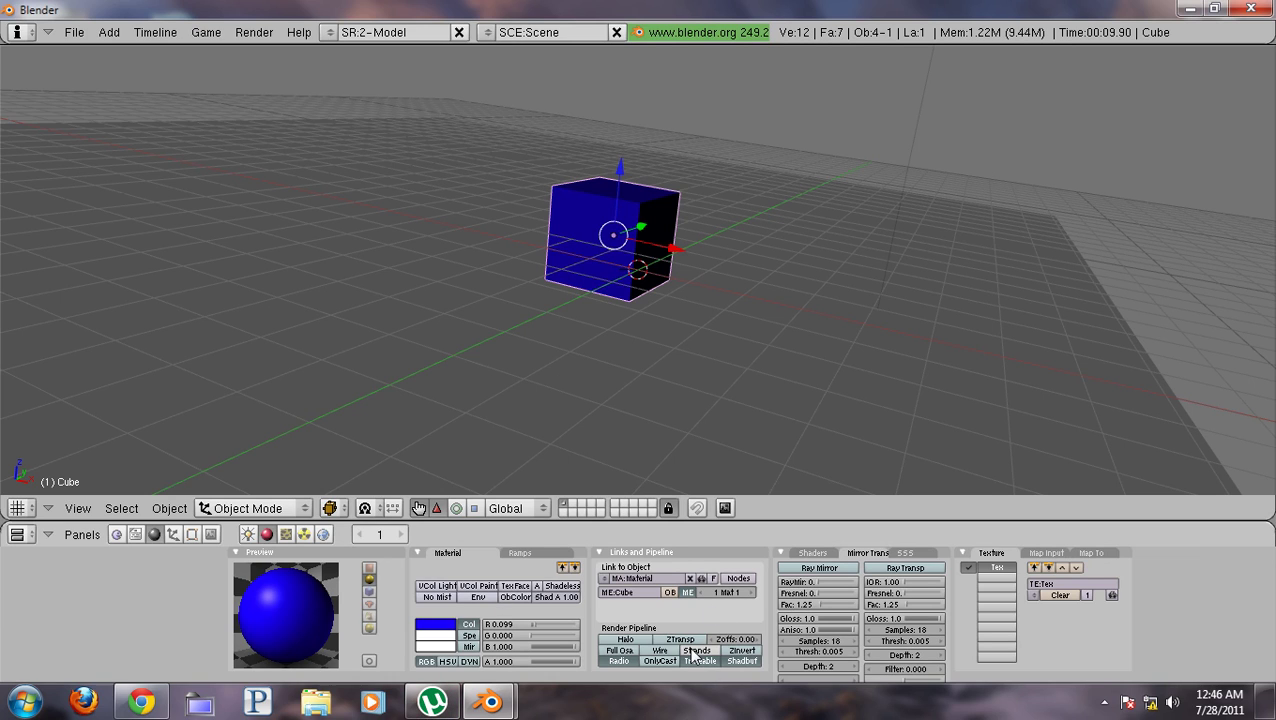
- Set the cube material's Amb to 0 and Emit to 0.100 in the Shaders panel
click(813, 553)
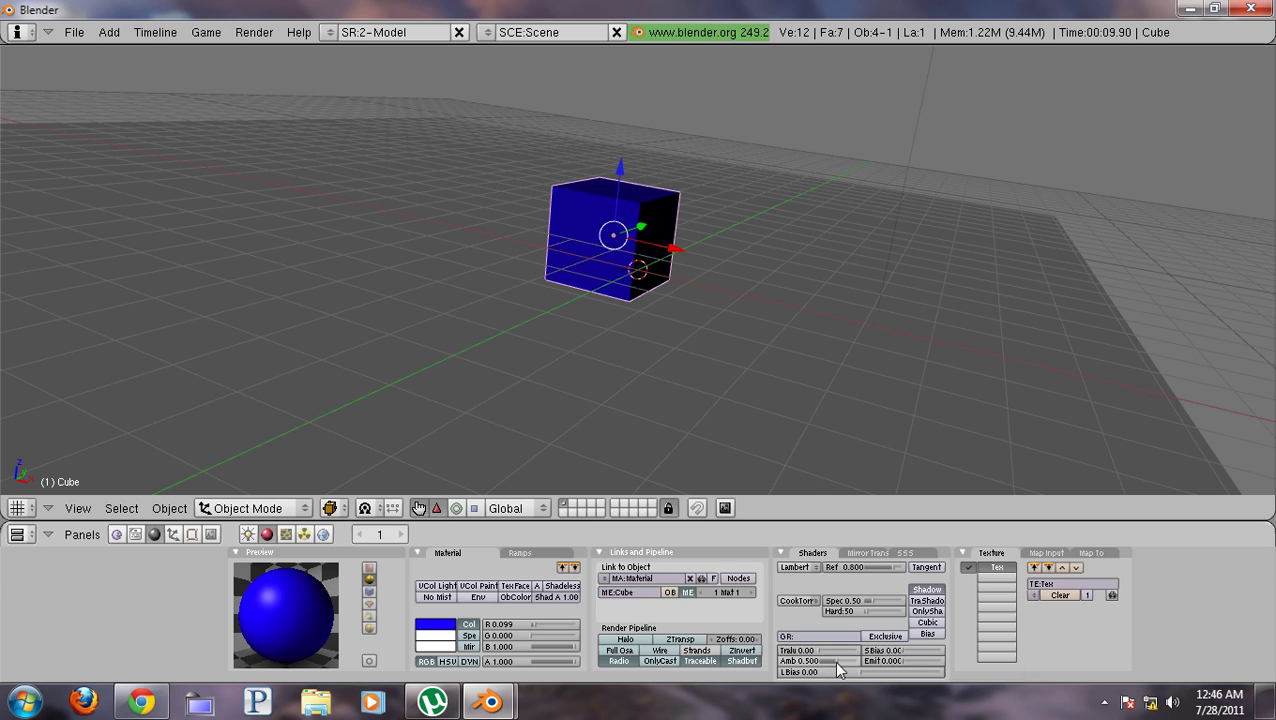
click(838, 661)
text(0)
key(Return)
click(893, 665)
text(0.1)
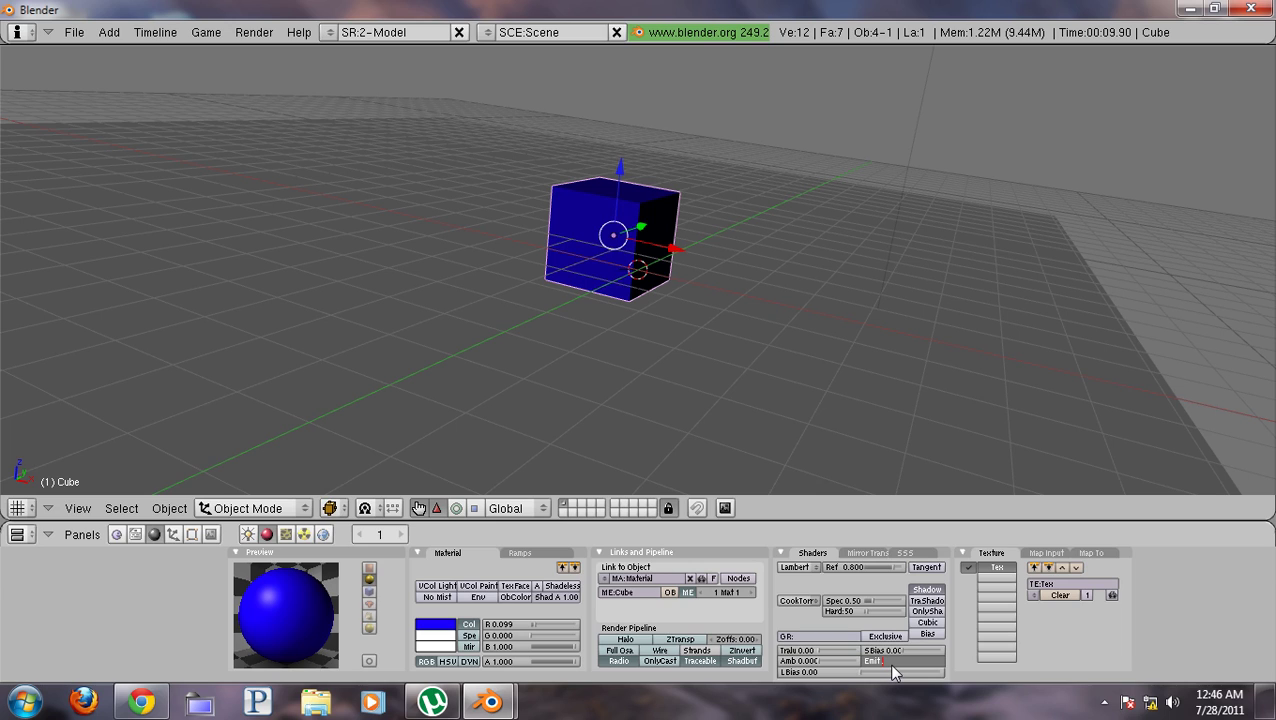
key(Return)
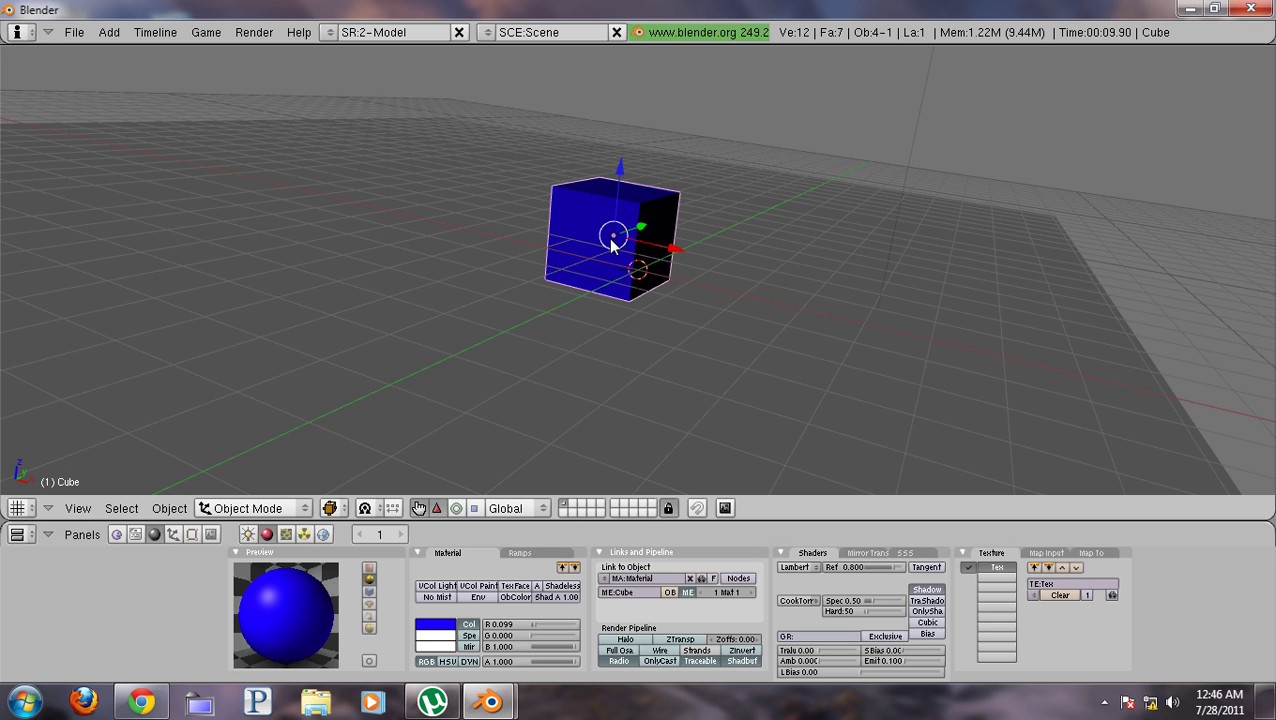
middle_drag(612, 245, 544, 347)
- In Edit Mode, select all the cube's vertices and display face normals at NSize 1.600
key(Tab)
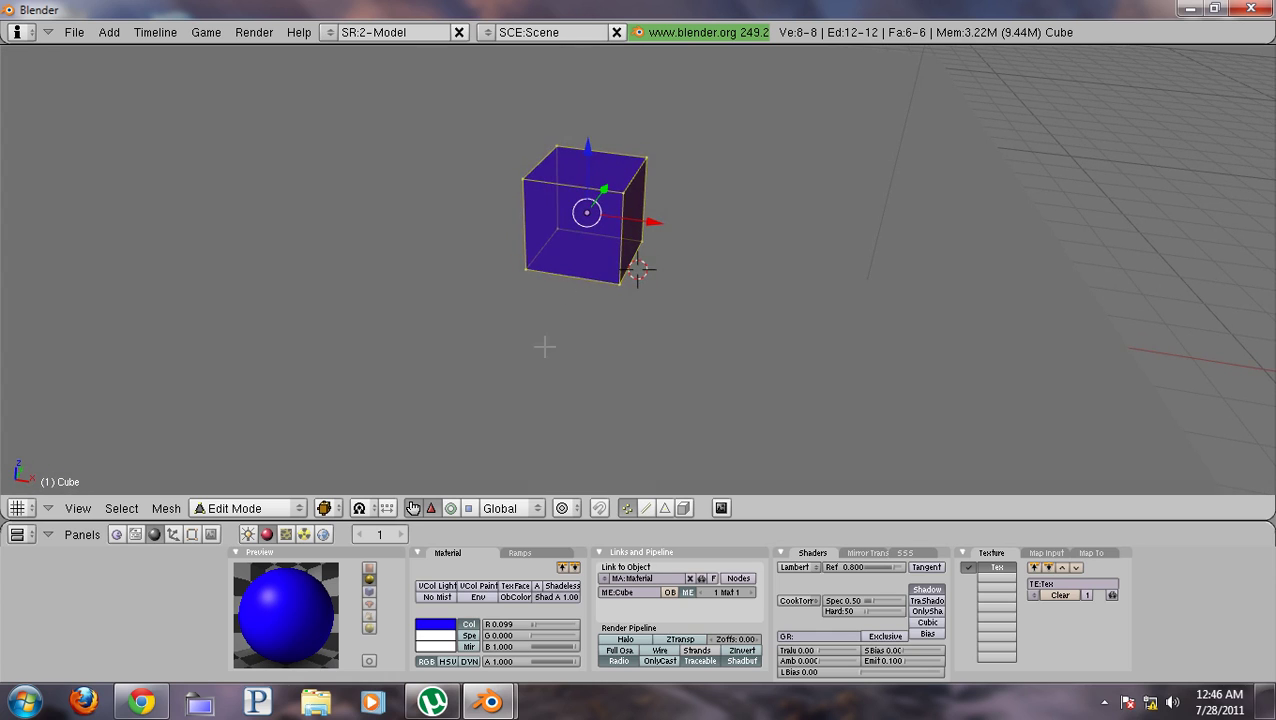
click(192, 534)
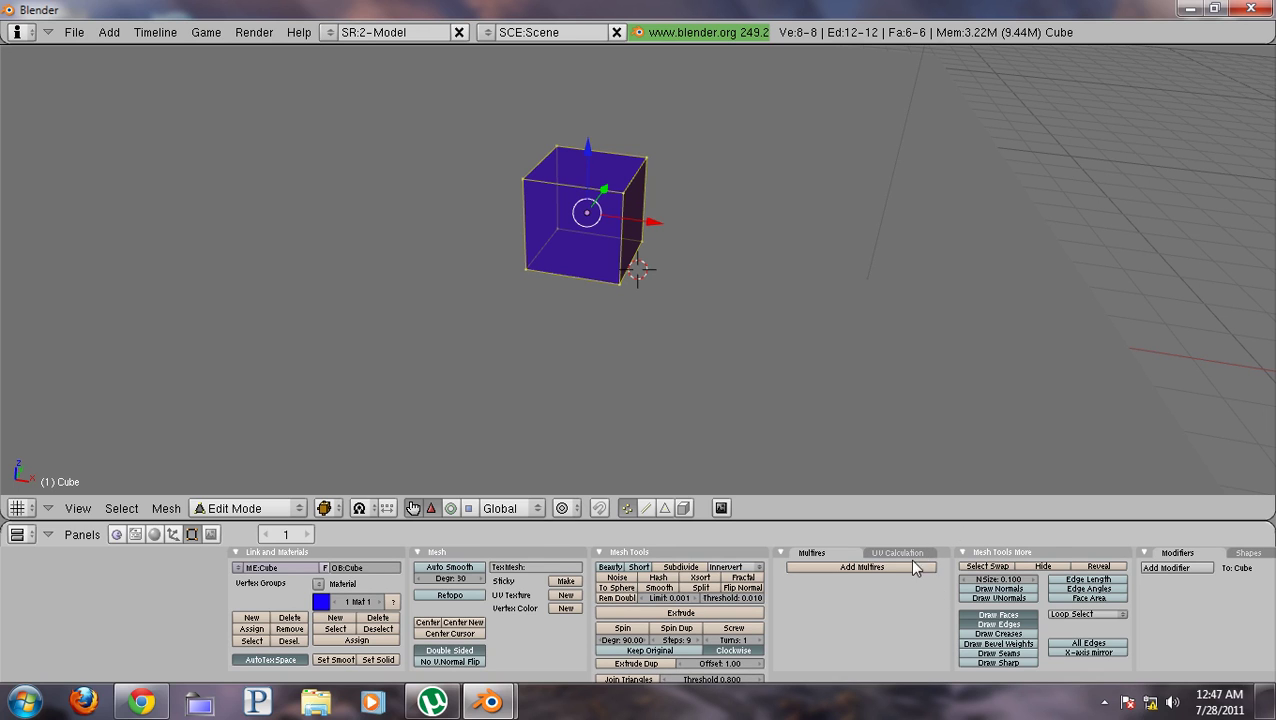
middle_drag(912, 567, 874, 534)
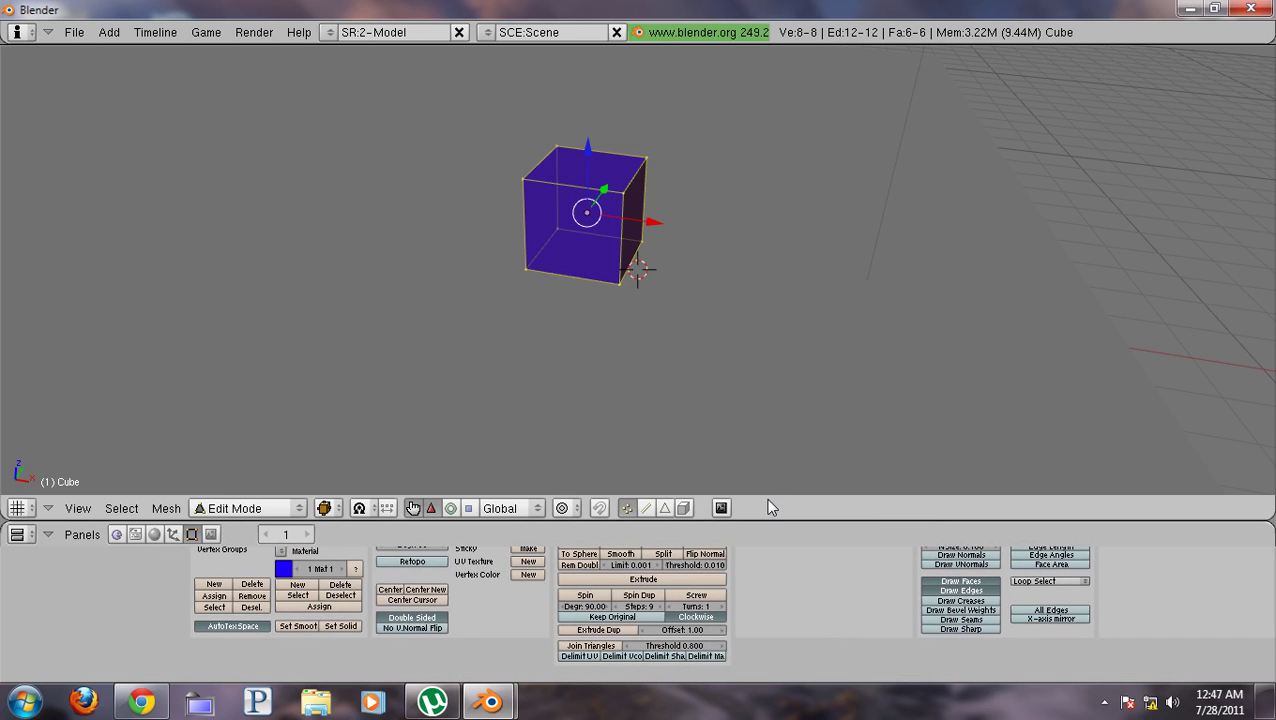
key(a)
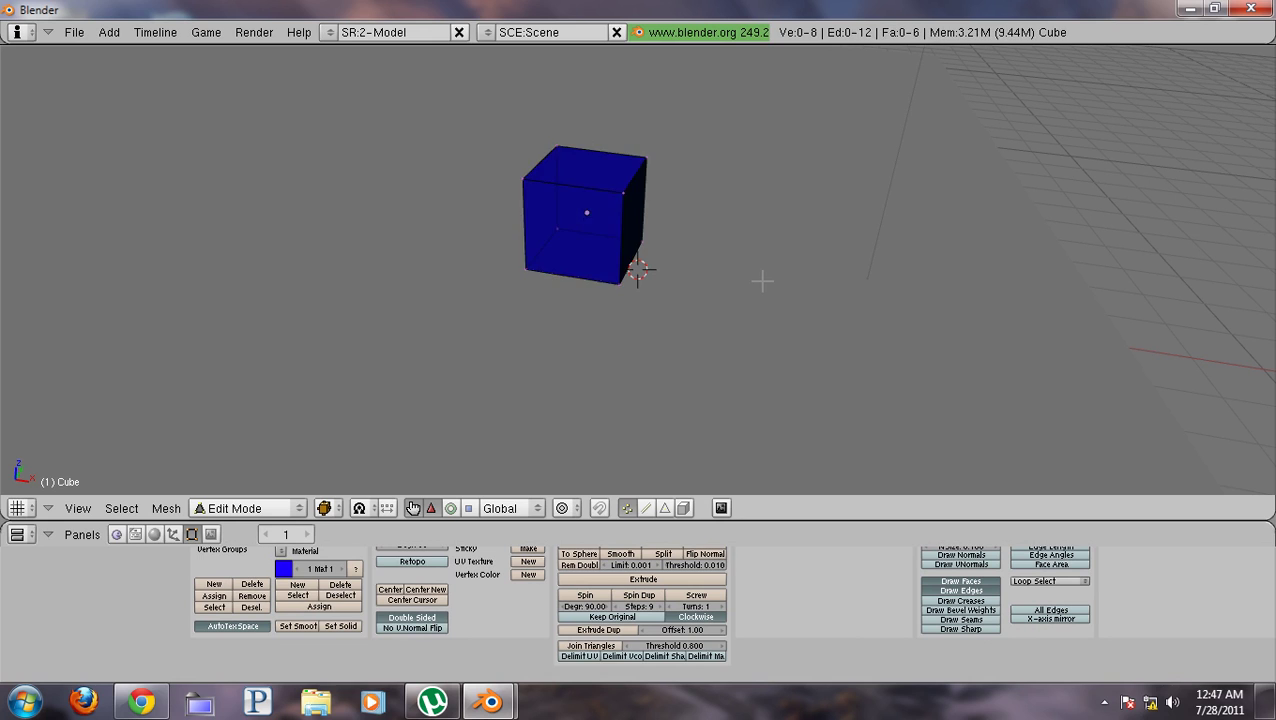
key(a)
scroll(884, 598, up, 2)
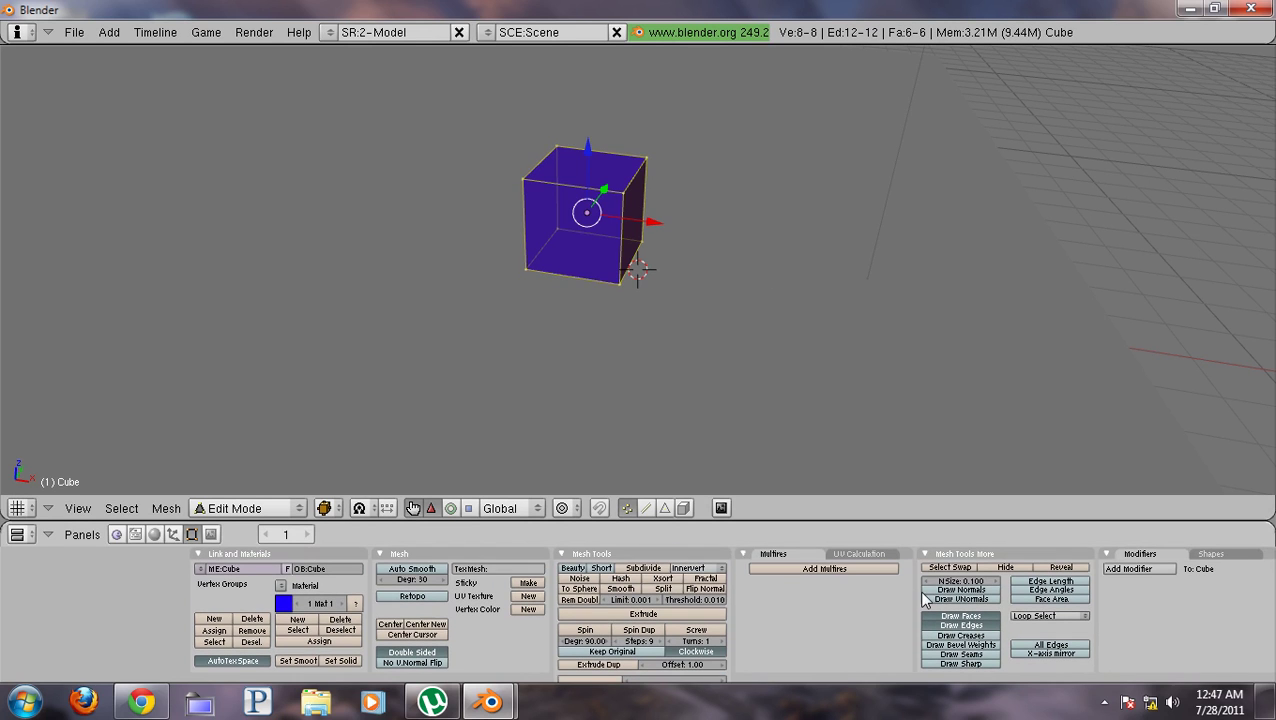
click(994, 582)
click(994, 582)
click(994, 582)
click(994, 582)
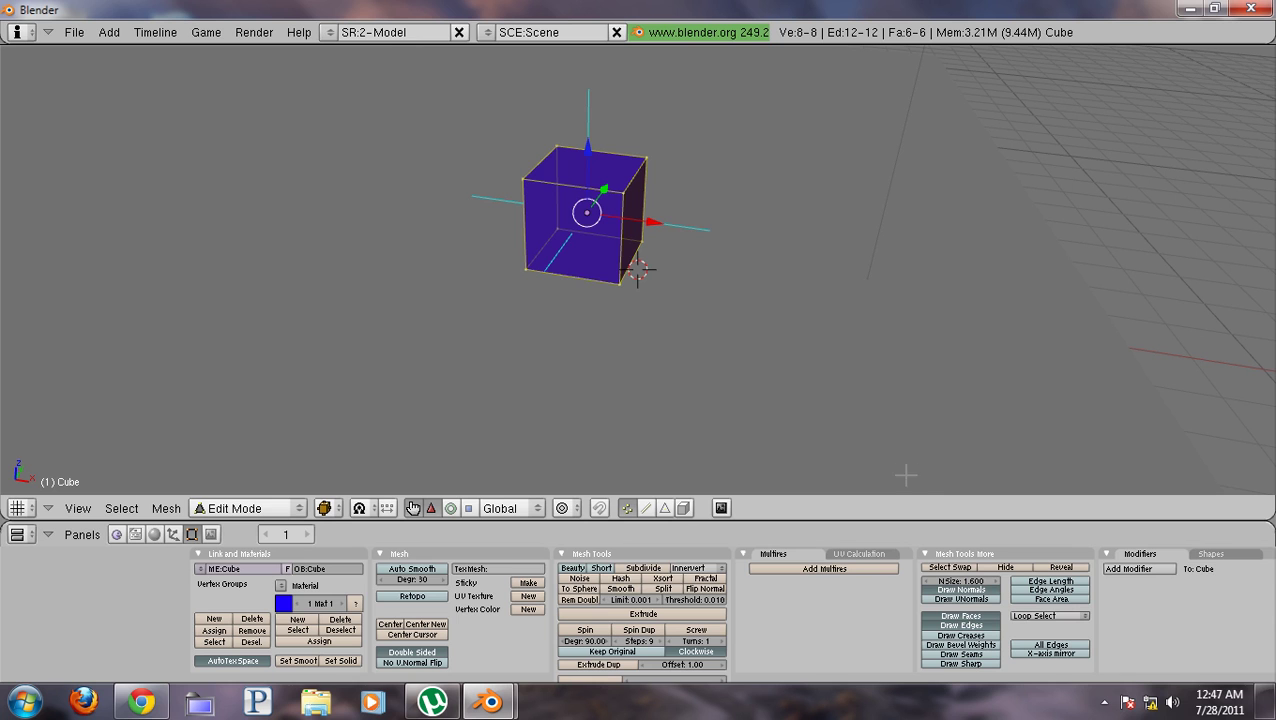
middle_drag(894, 336, 732, 305)
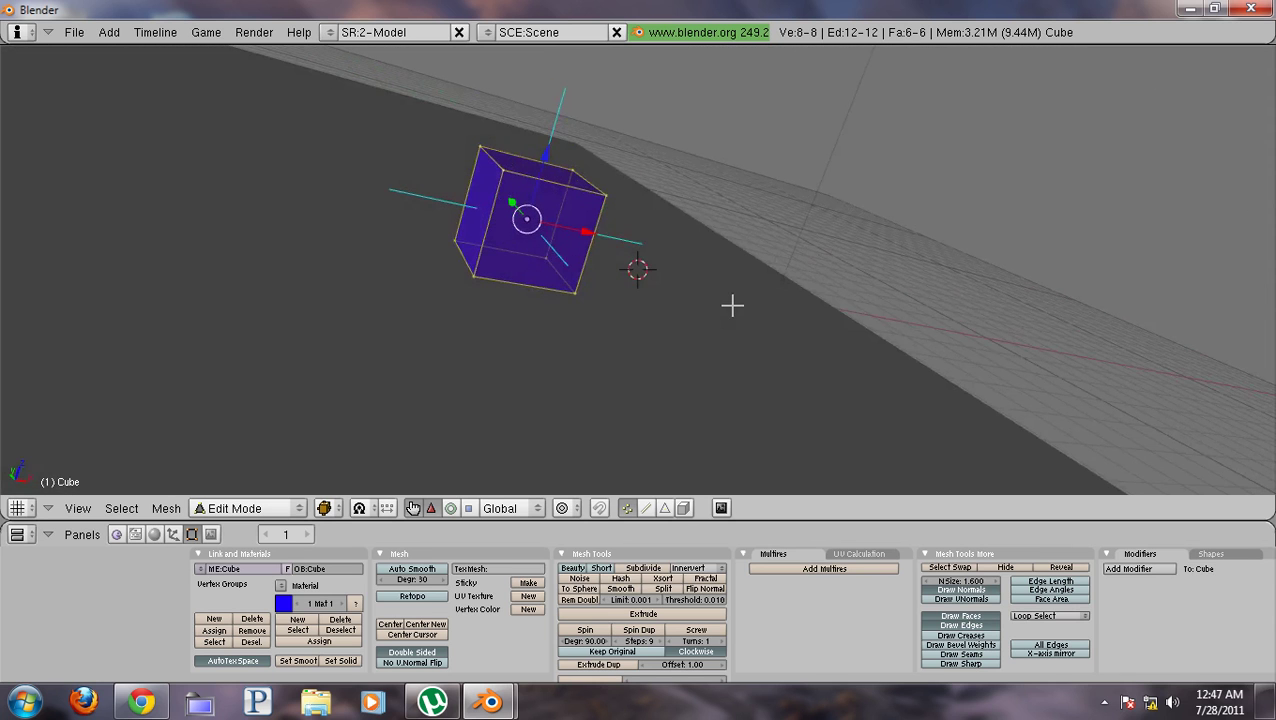
- Flip the cube's normals, flip them back outward, and check from front and camera views
key(w)
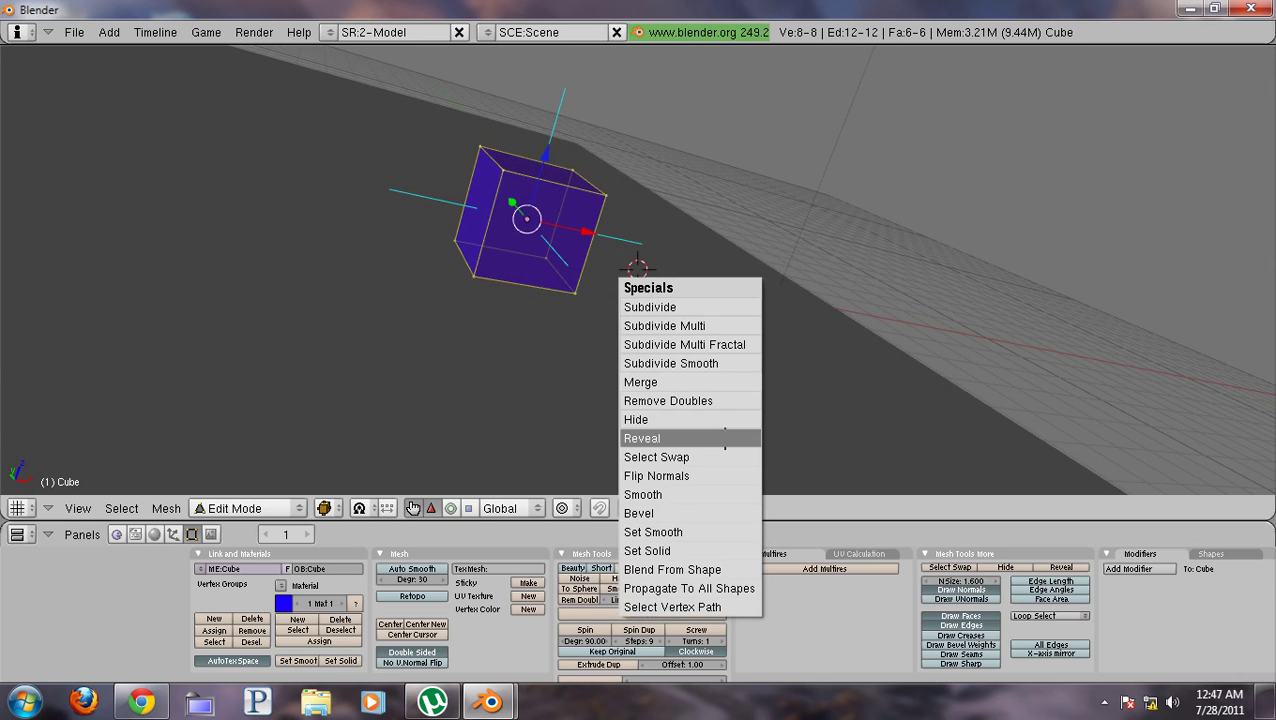
click(723, 476)
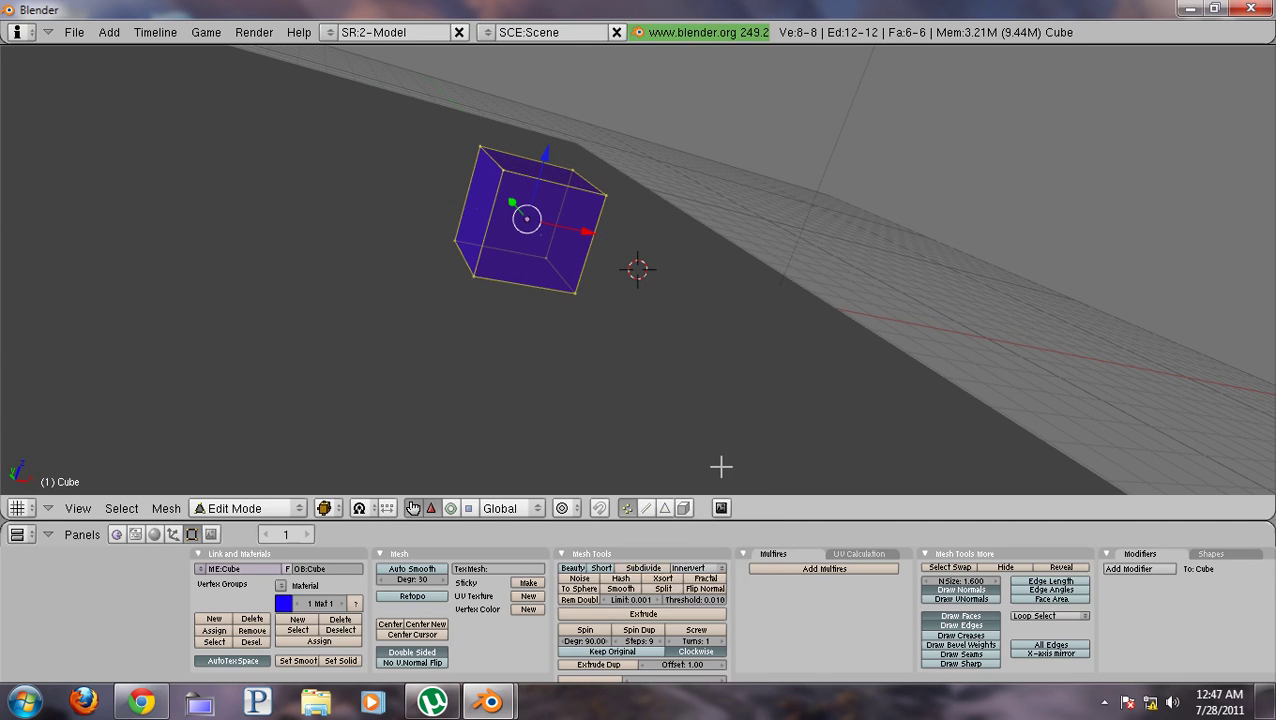
middle_drag(708, 301, 541, 208)
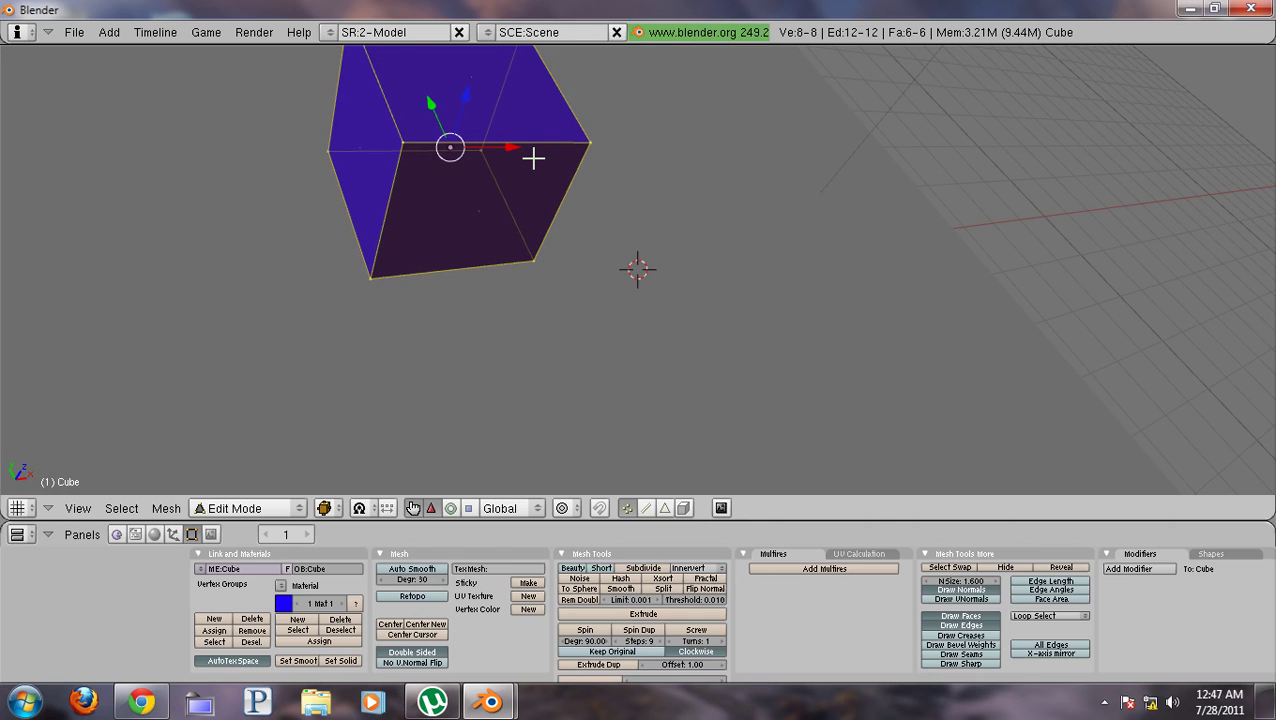
key(w)
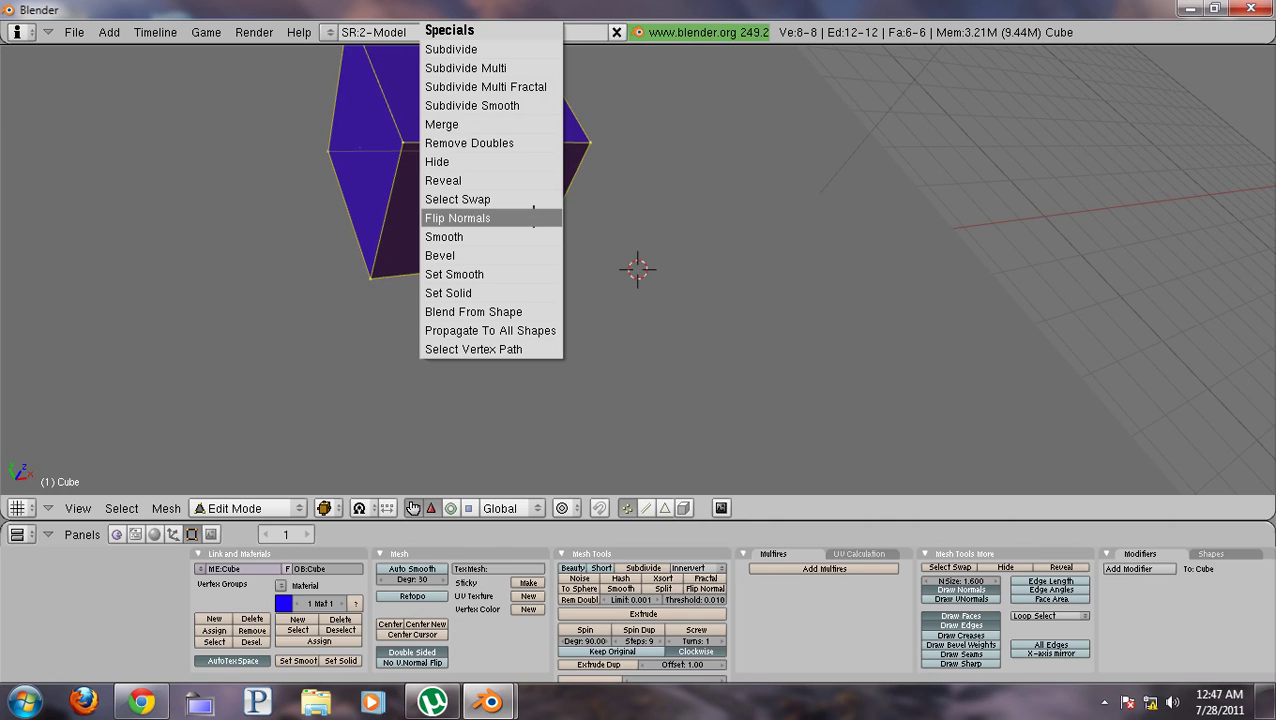
click(533, 217)
middle_drag(533, 157, 598, 202)
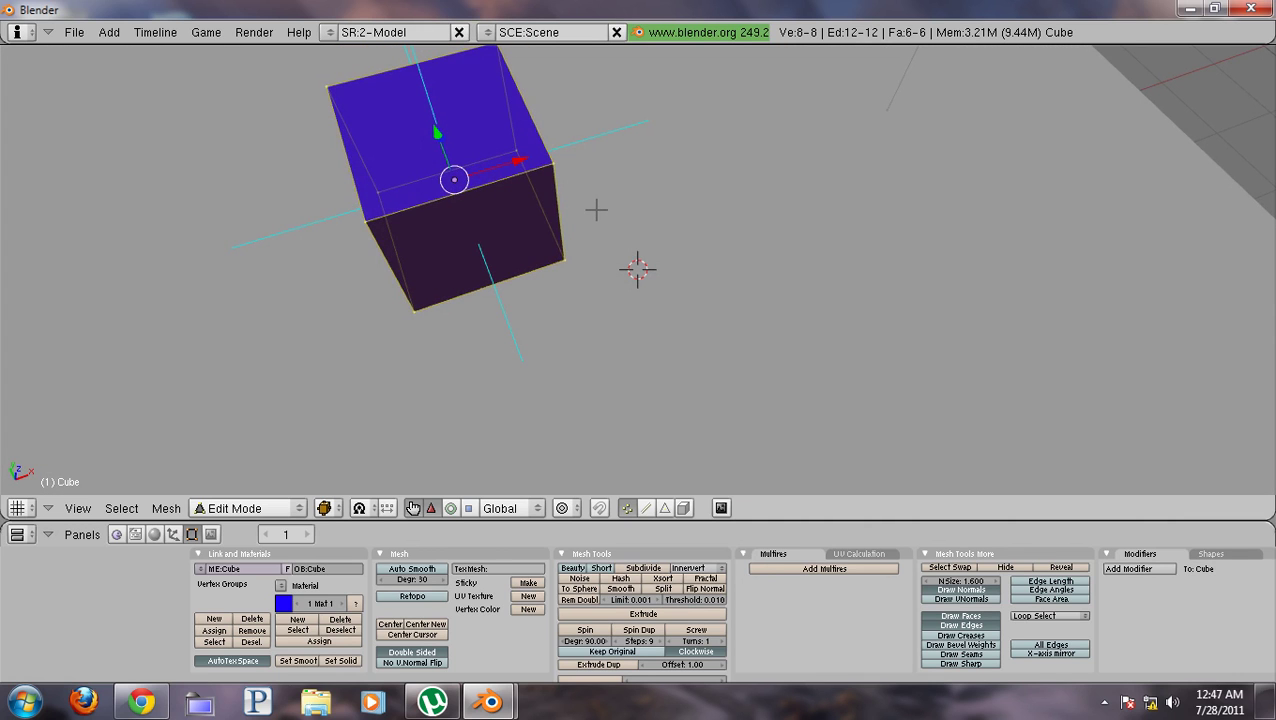
key(KP_1)
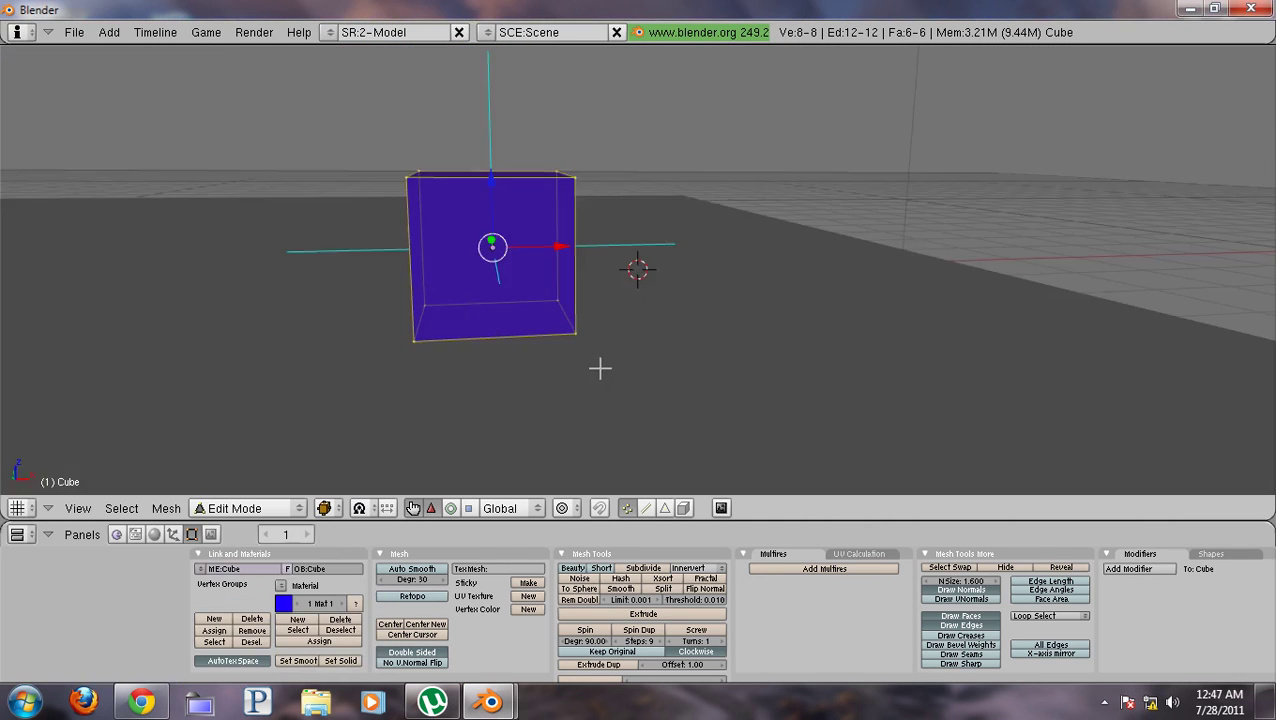
middle_drag(600, 369, 608, 342)
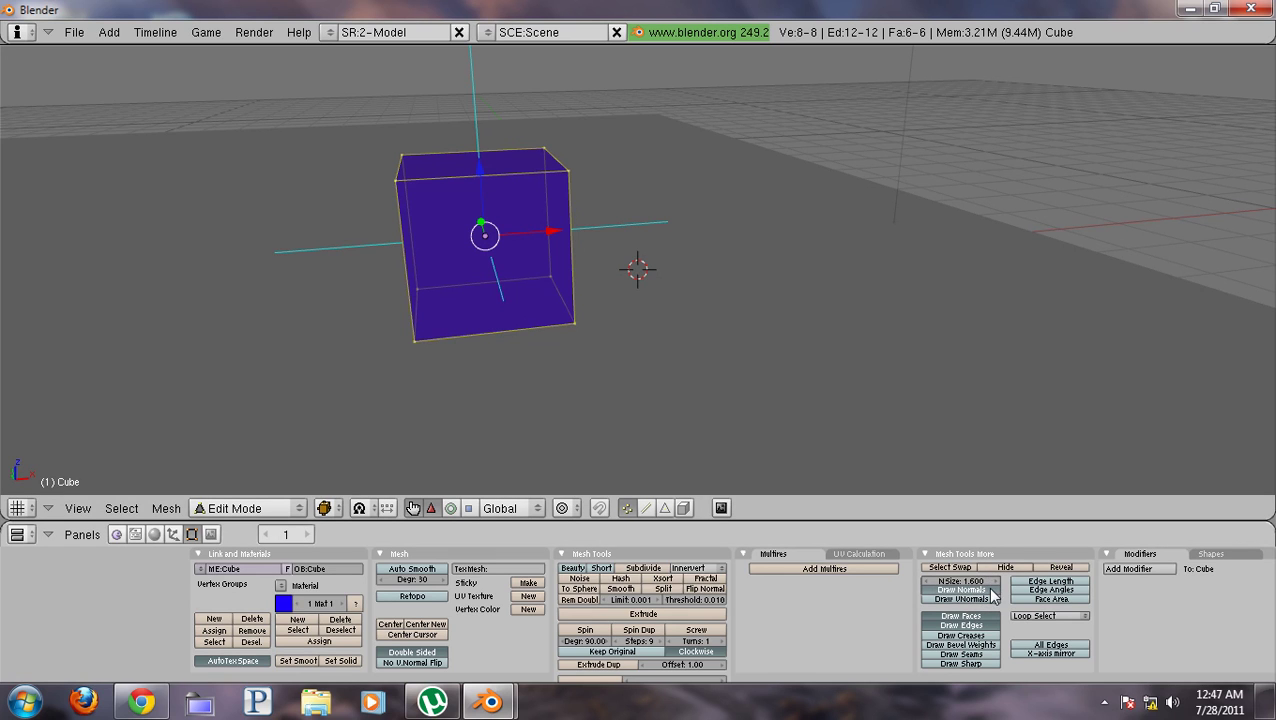
middle_drag(985, 470, 923, 438)
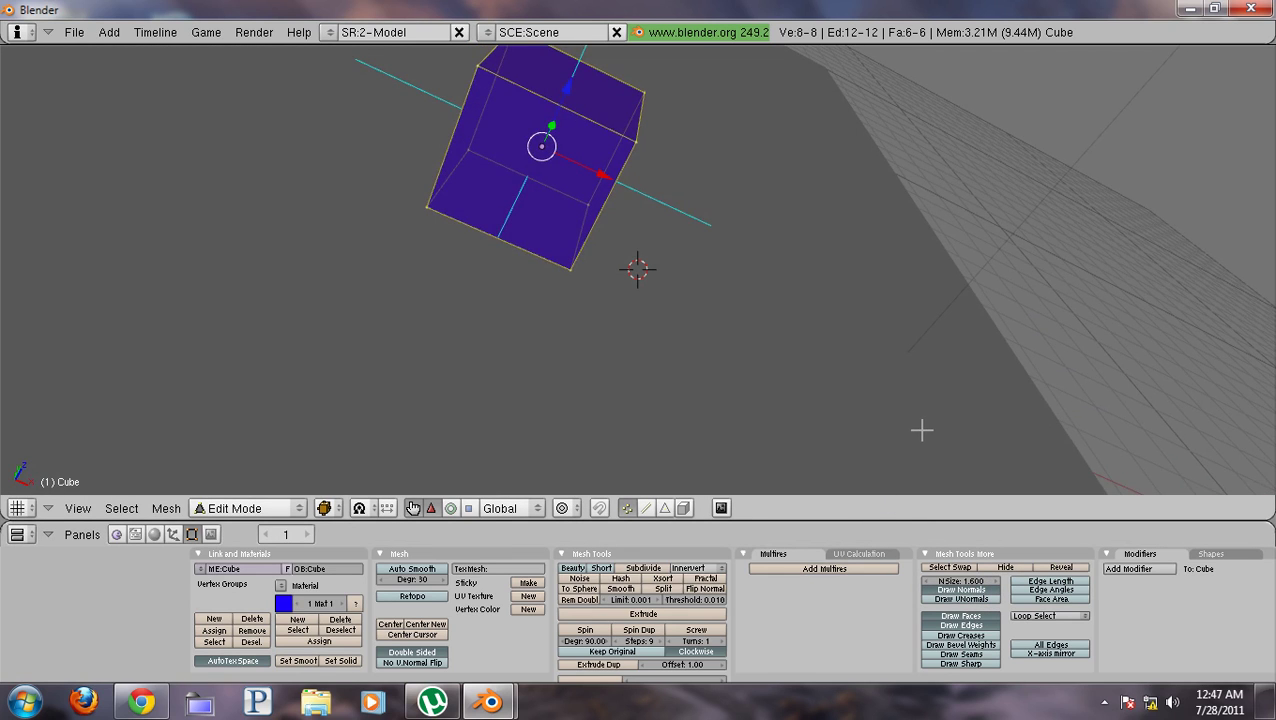
key(KP_0)
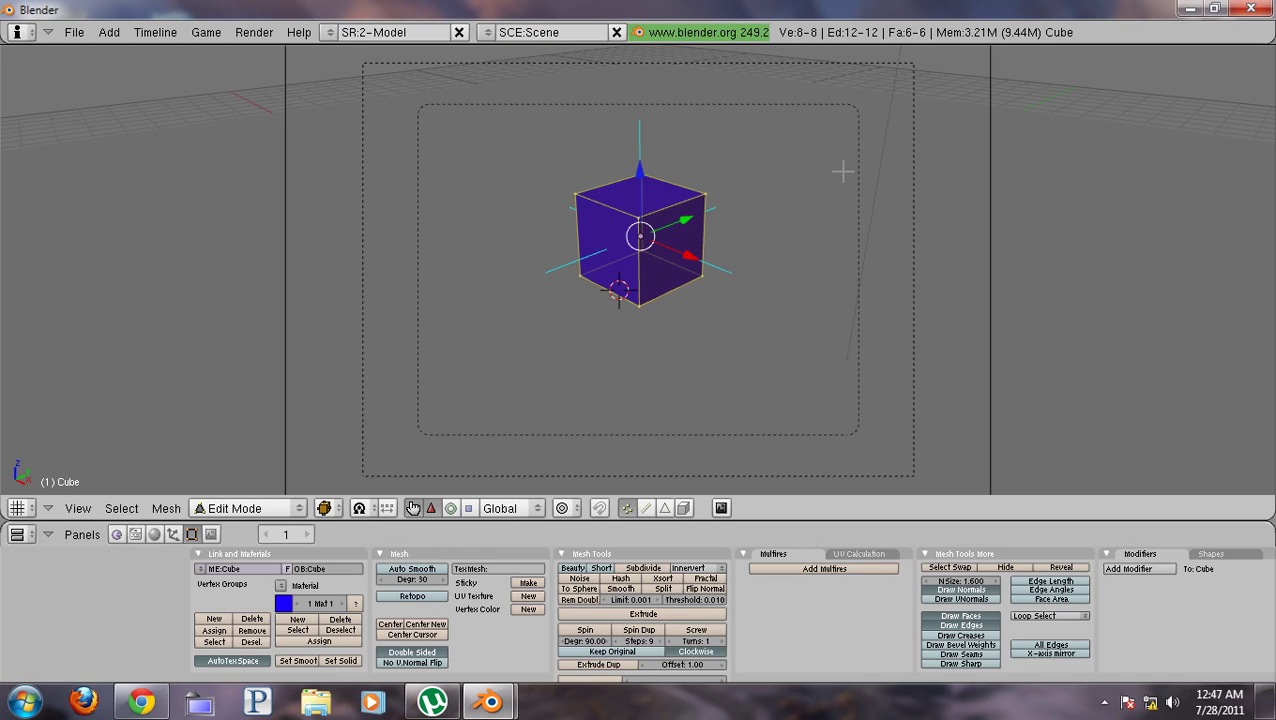
- Set the plane material's Emit to 0 and Amb back to 0.500, then reselect the cube
key(Tab)
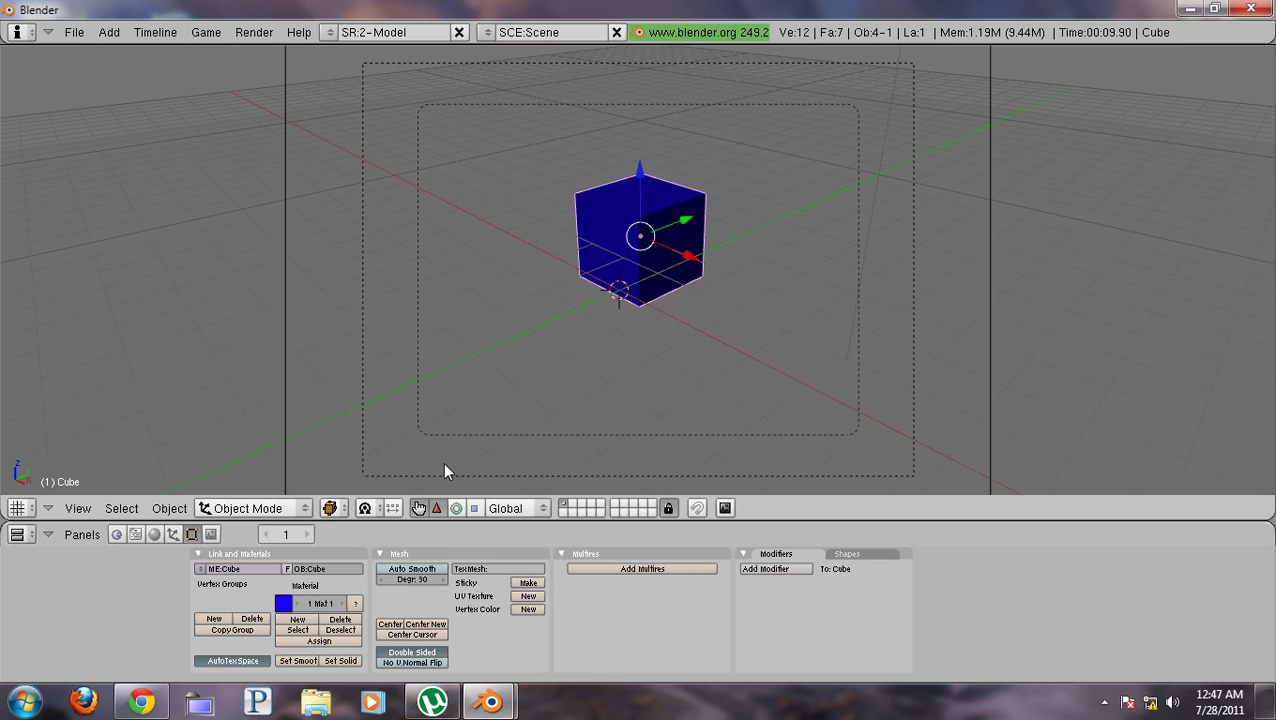
right_click(640, 254)
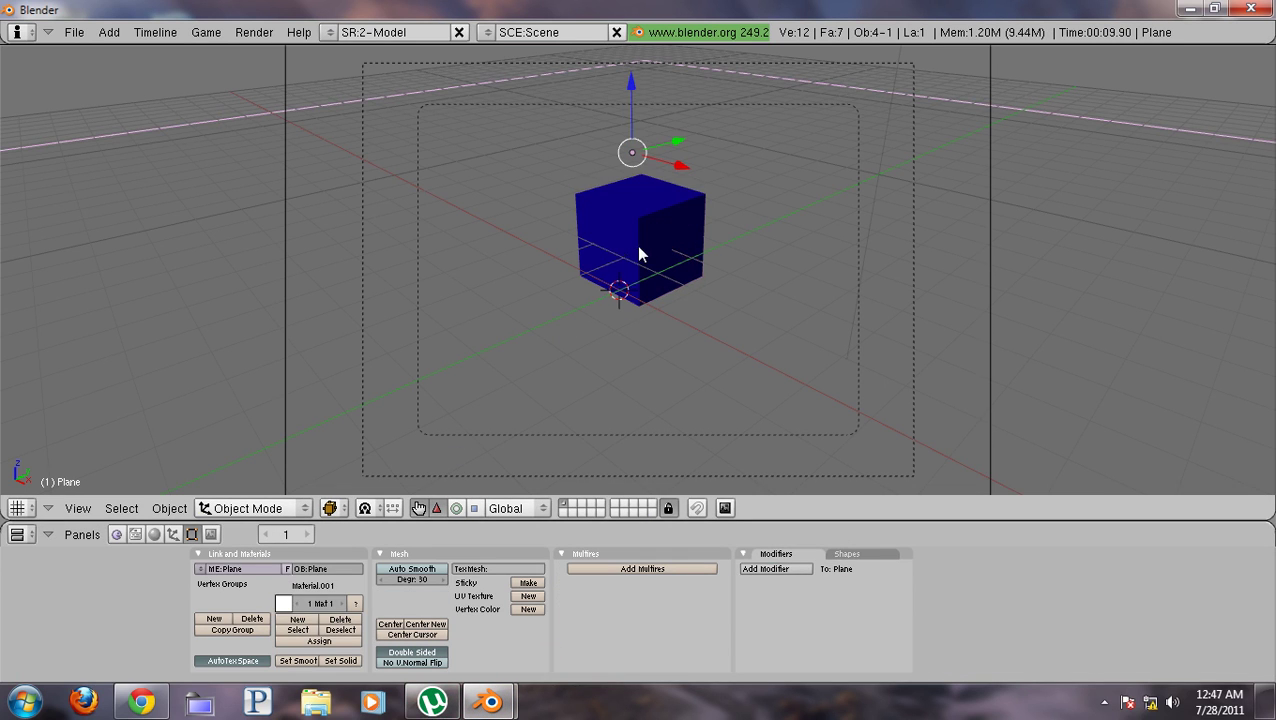
click(155, 534)
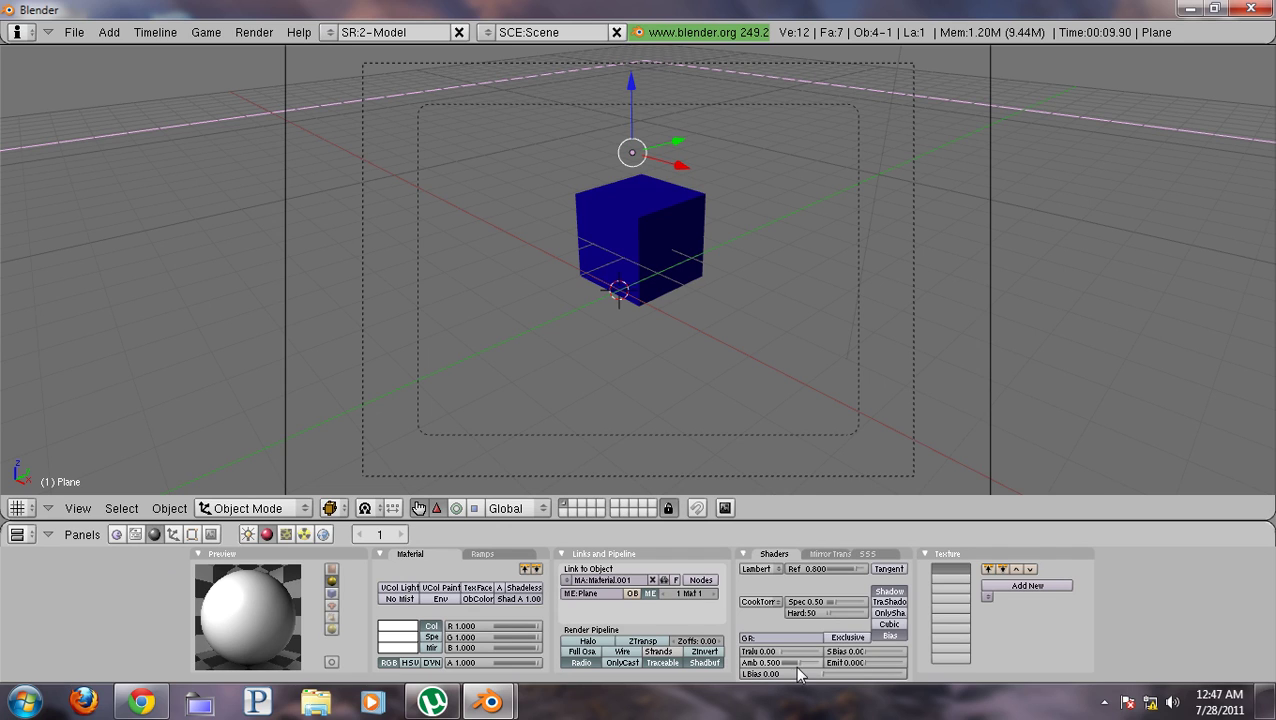
drag(797, 668, 760, 668)
click(866, 663)
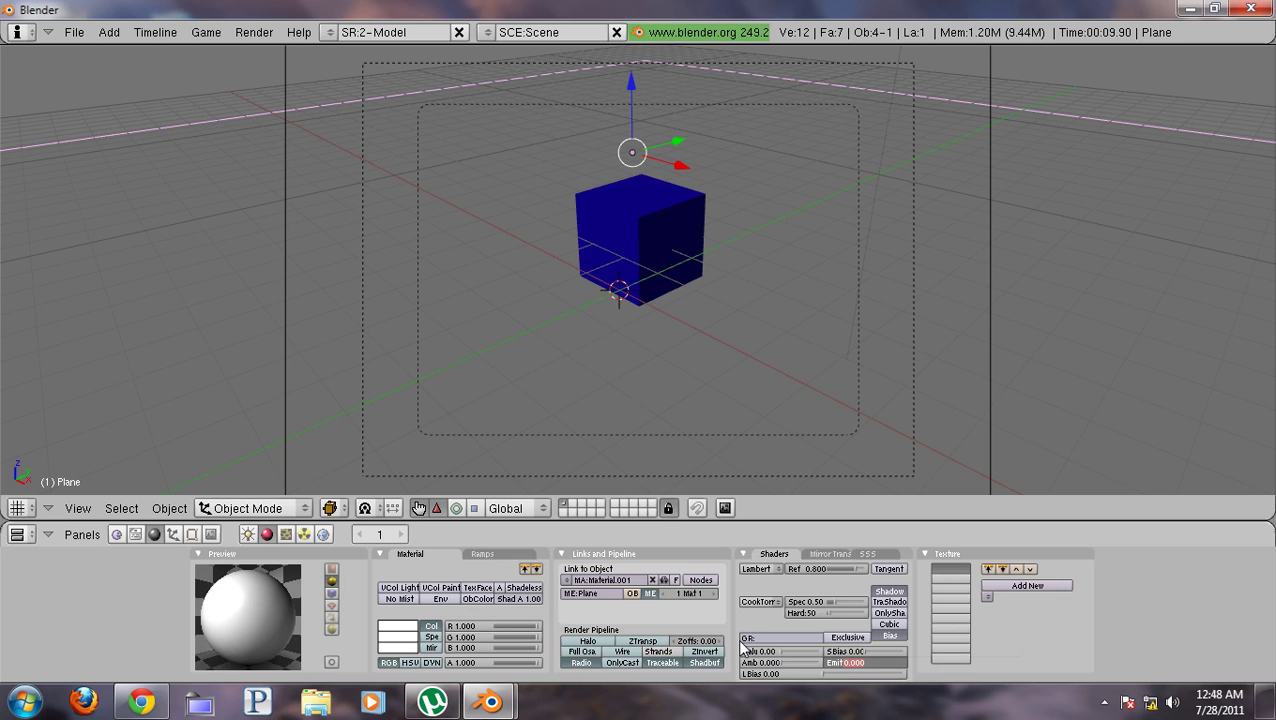
key(Return)
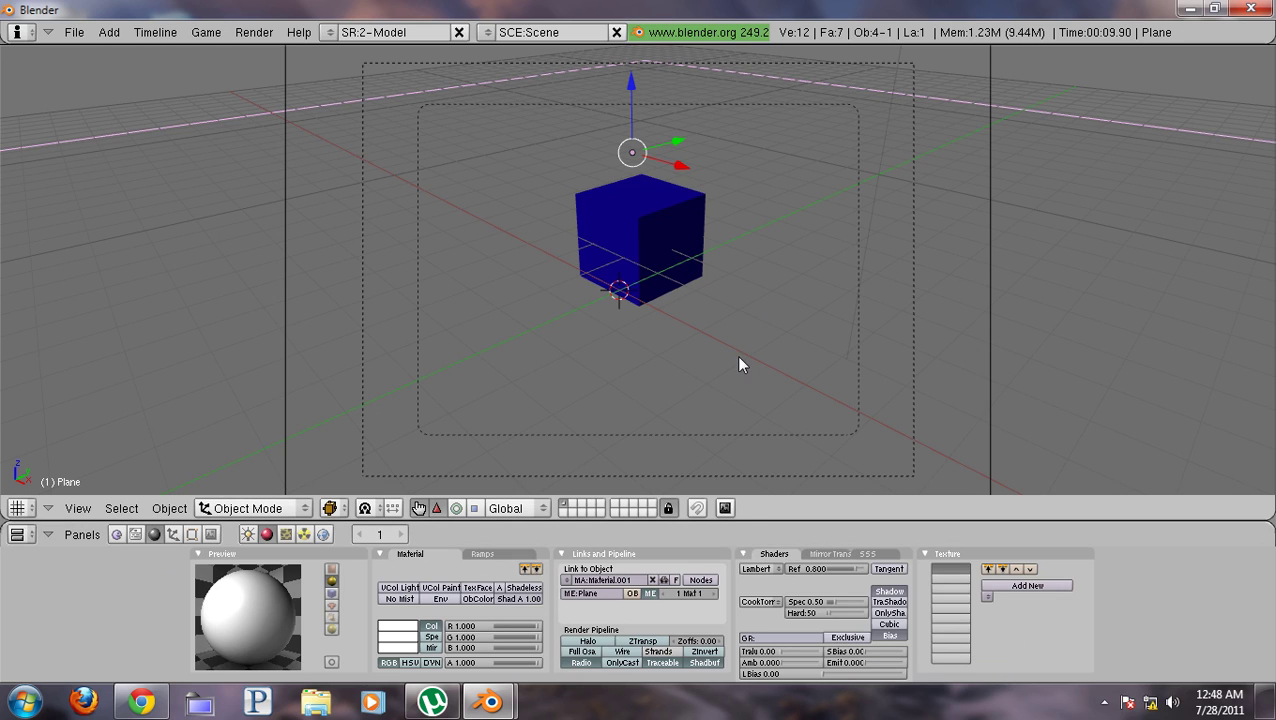
click(766, 664)
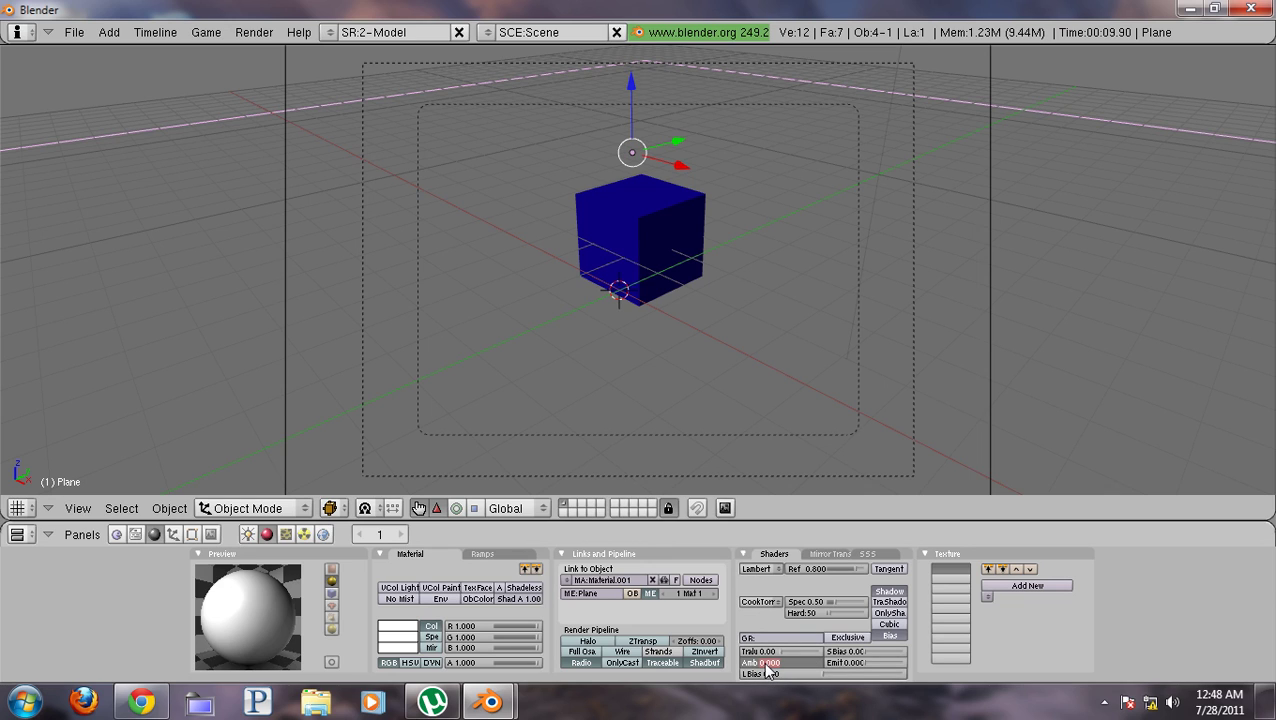
text(.5)
key(Return)
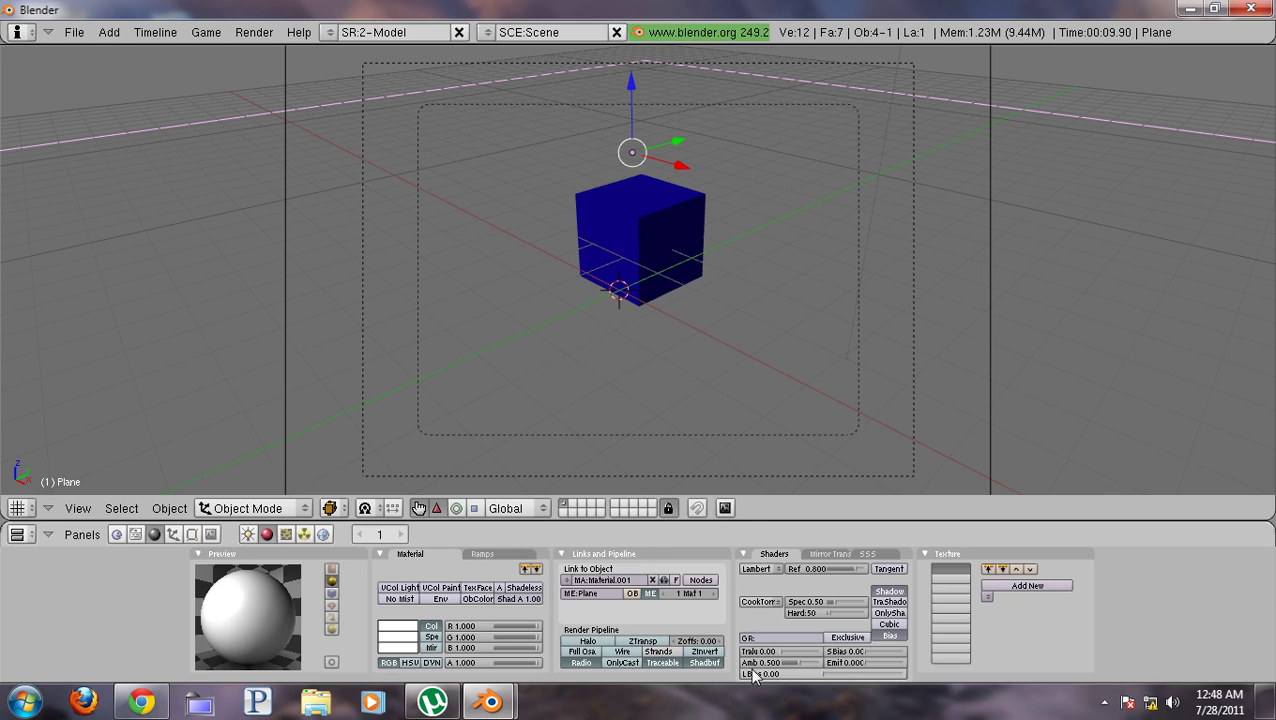
right_click(644, 258)
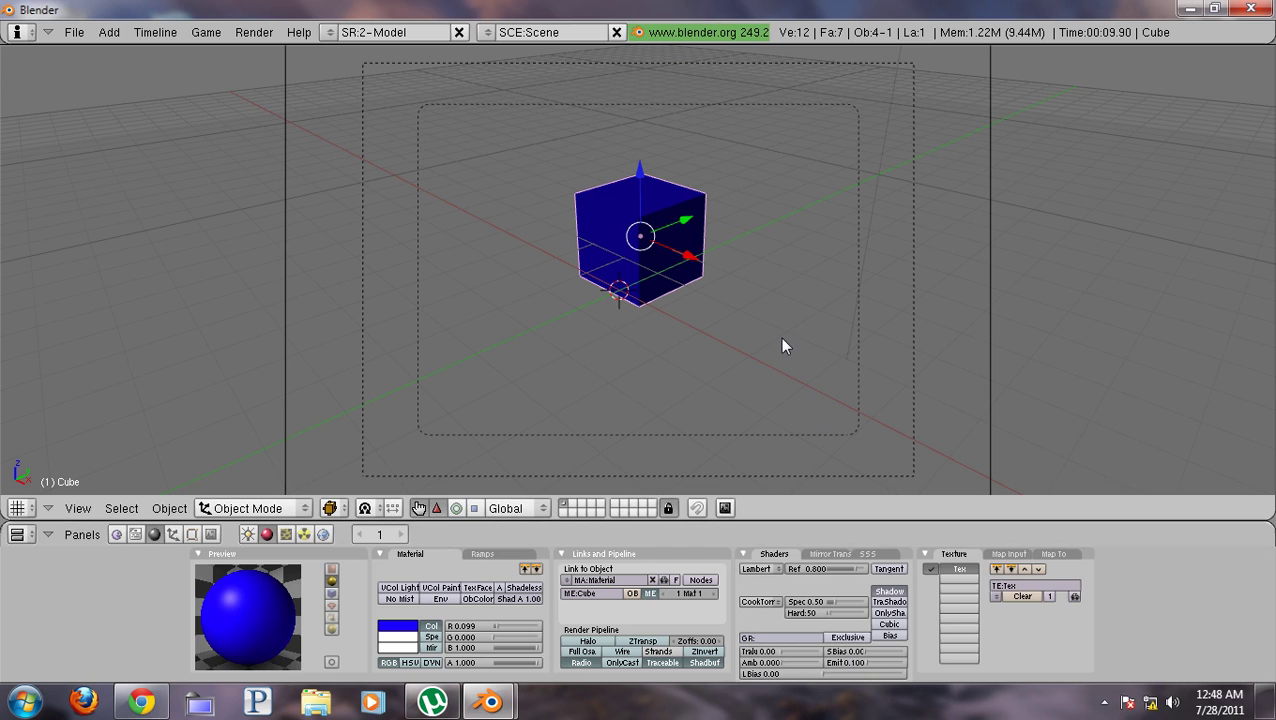
- Reselect the cube in Edit Mode and preview it from a low angle and the camera
middle_drag(783, 345, 829, 319)
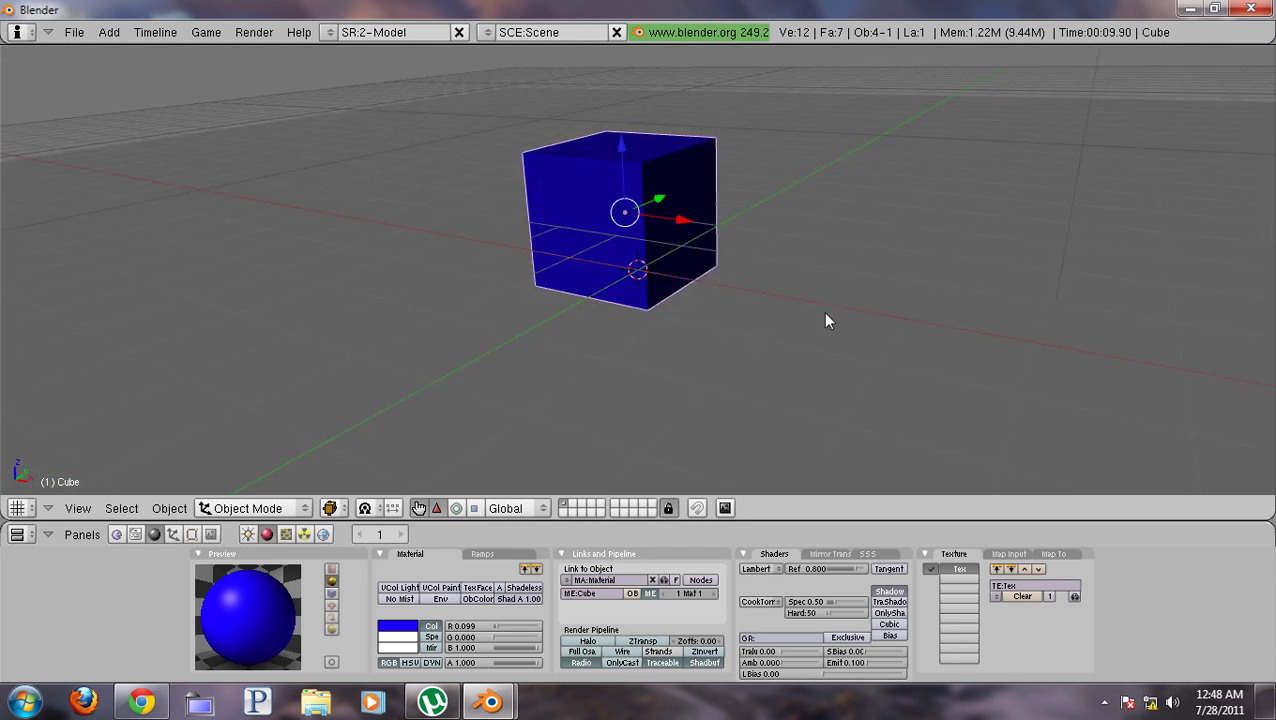
right_click(650, 278)
right_click(640, 204)
key(Tab)
middle_drag(645, 208, 691, 229)
scroll(686, 285, down, 3)
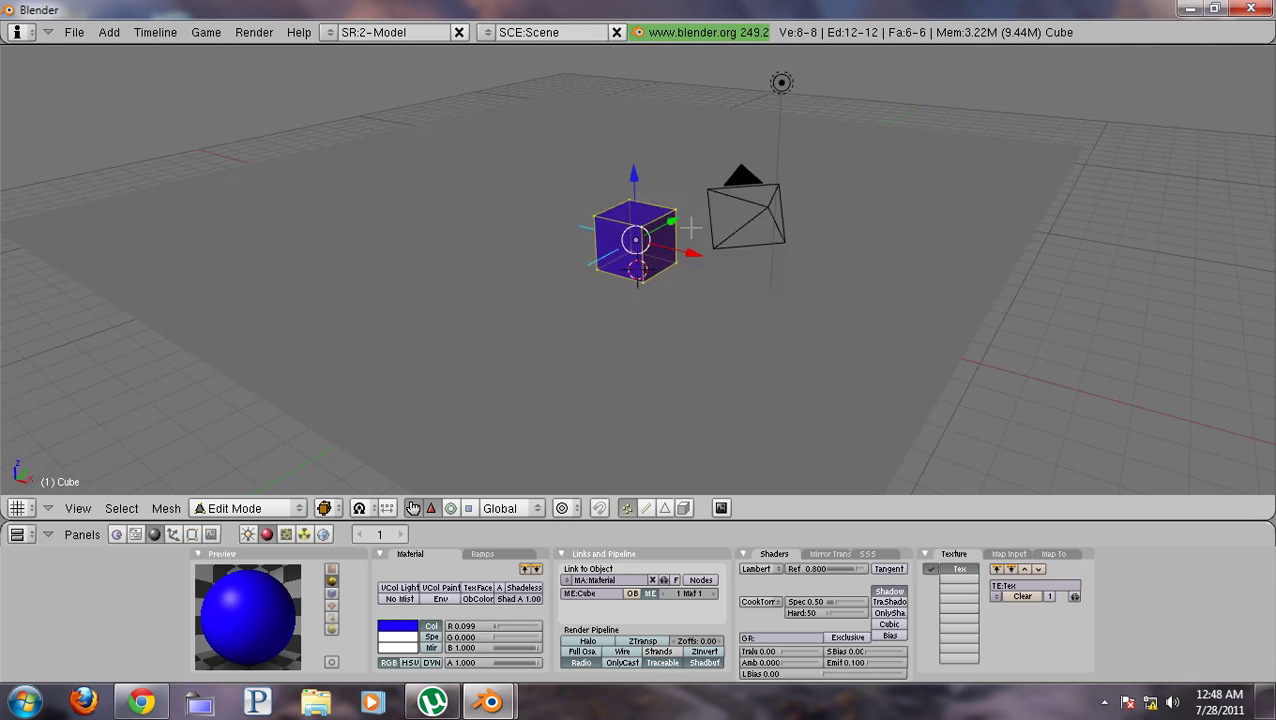
key(KP_0)
key(KP_0)
key(KP_0)
key(KP_0)
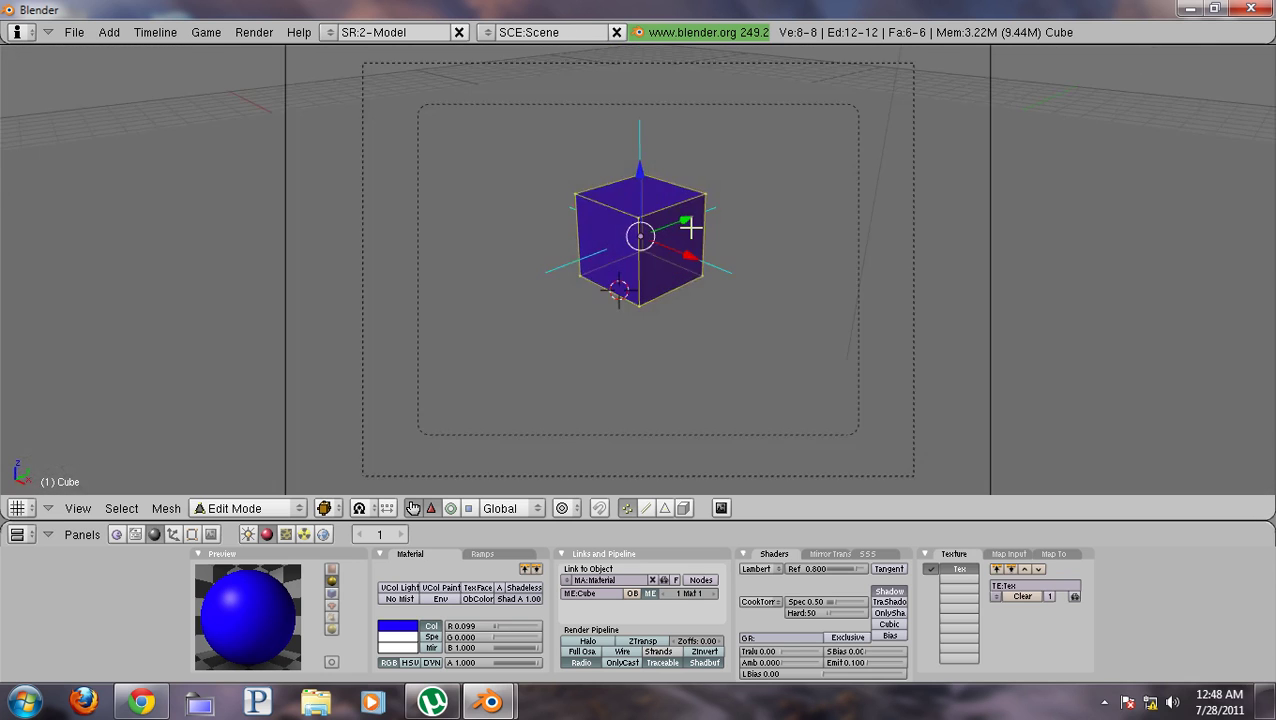
- Return the cube to Object Mode and erase the lamp from the scene
key(Tab)
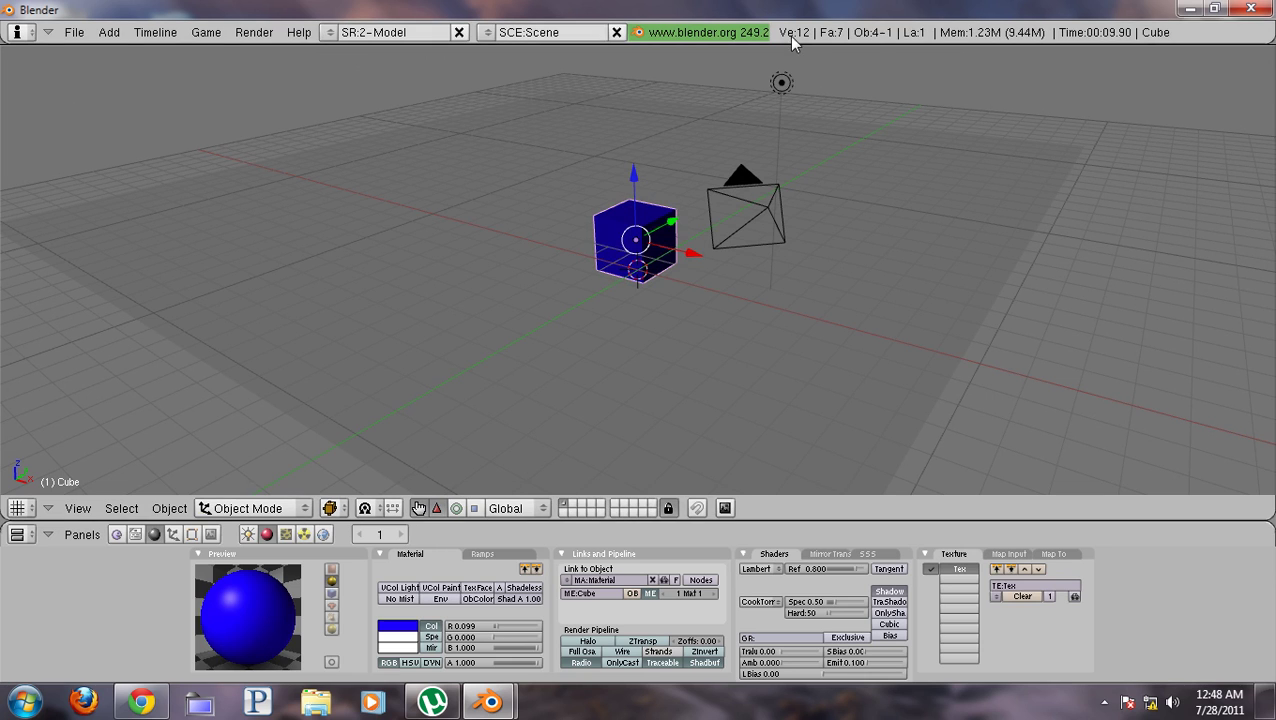
right_click(785, 88)
key(x)
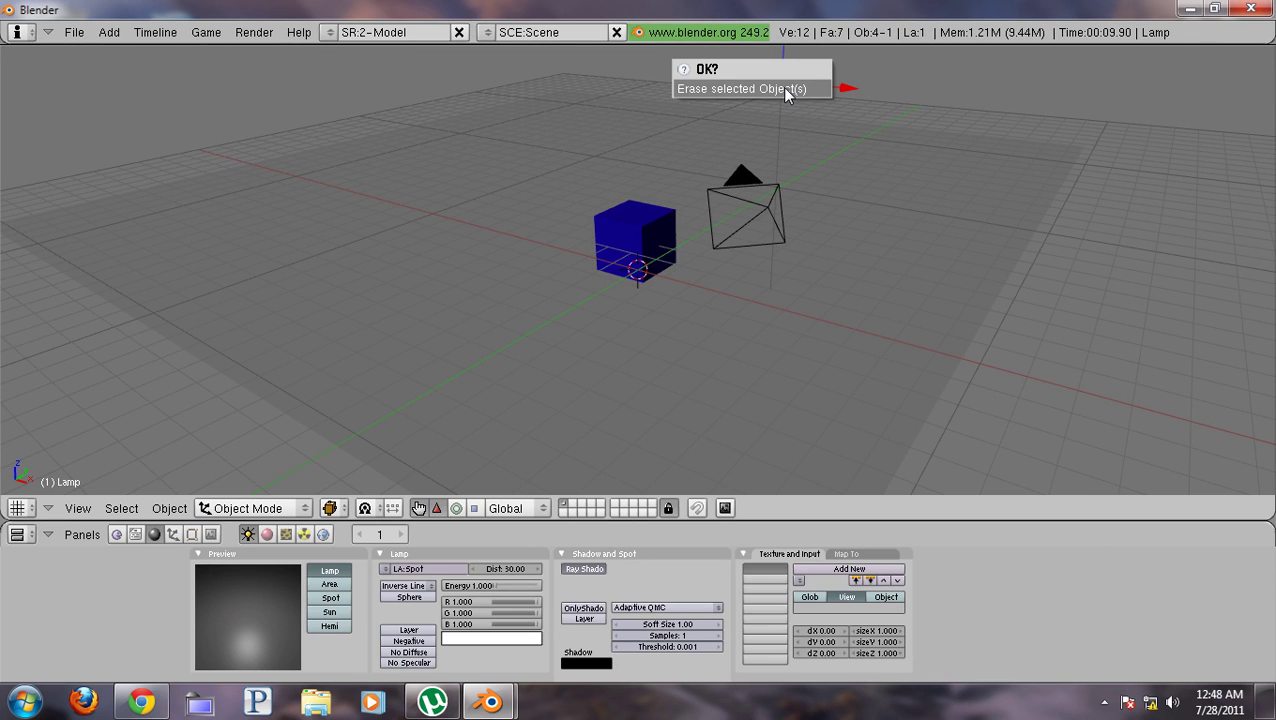
click(785, 88)
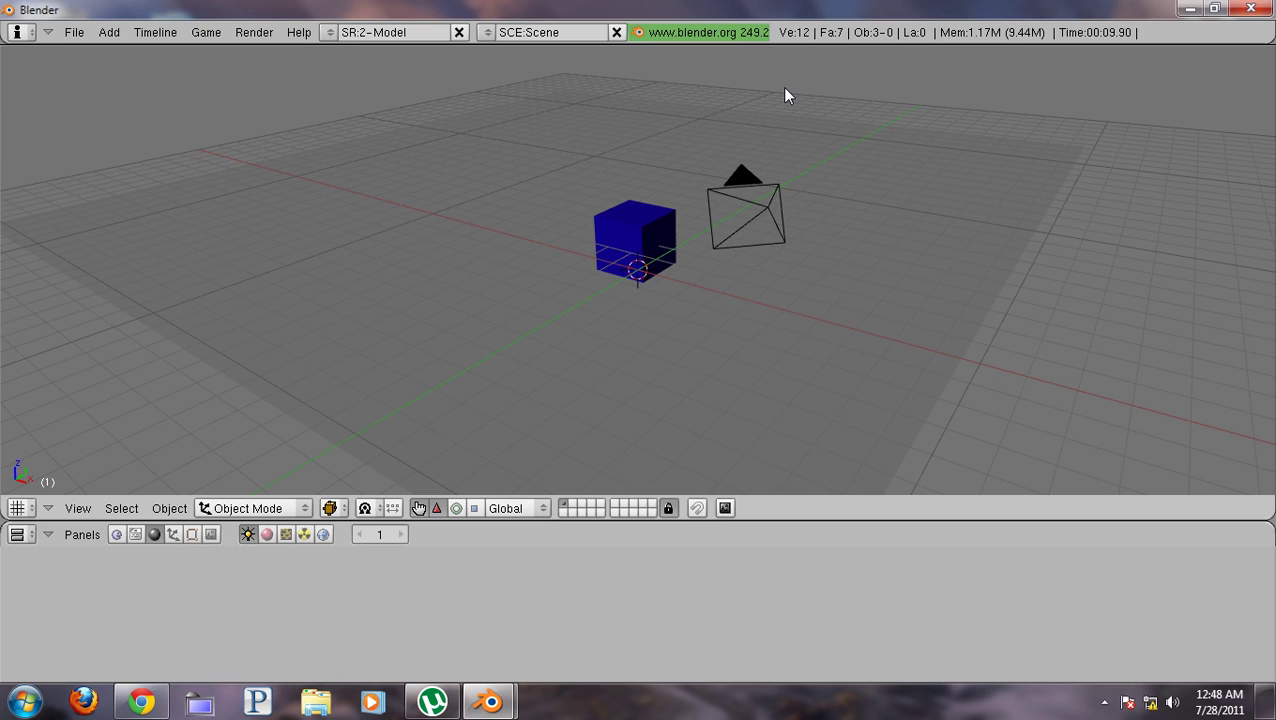
middle_drag(825, 172, 818, 205)
key(KP_0)
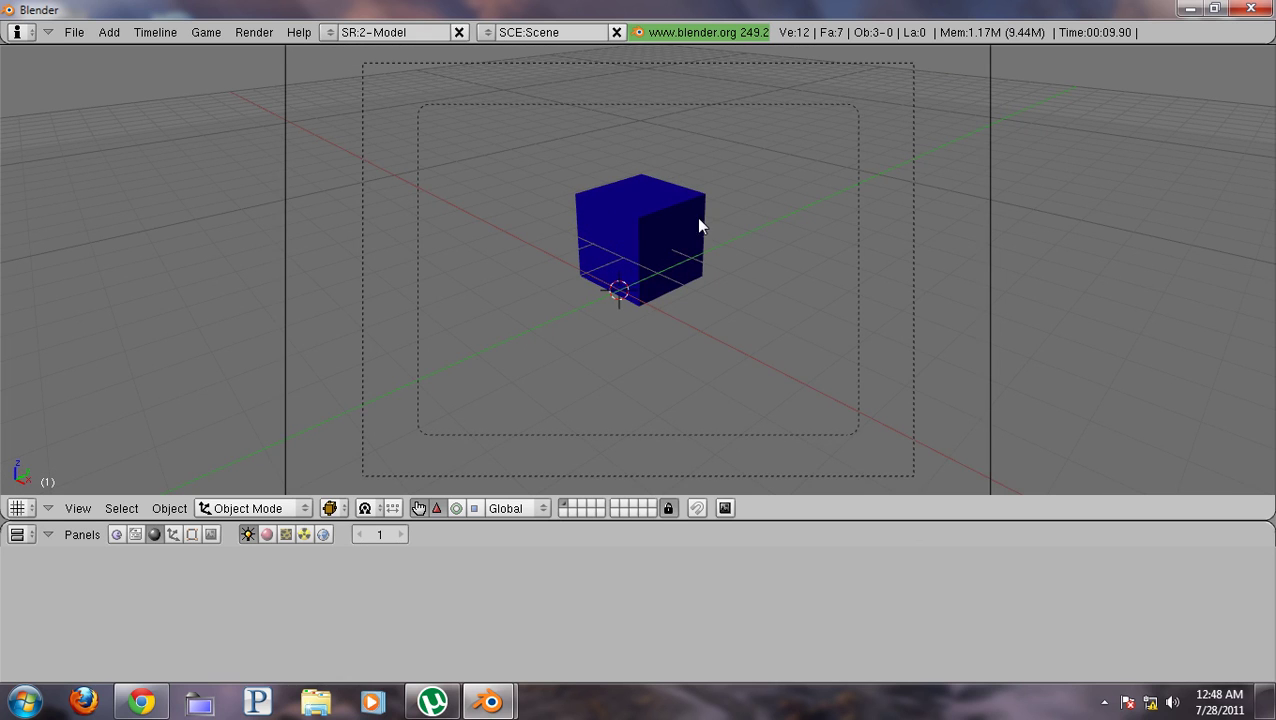
- Alternate selecting the cube and plane to compare their Emit, Amb and Radio material values
right_click(620, 285)
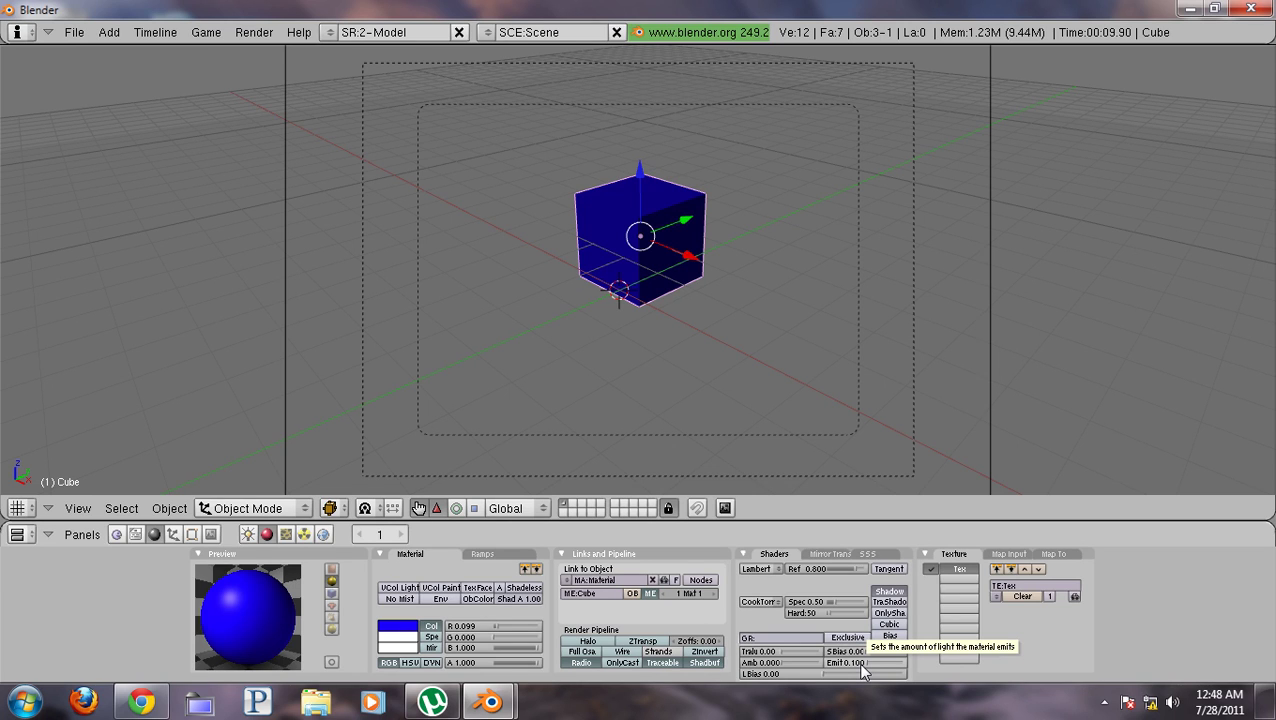
right_click(668, 330)
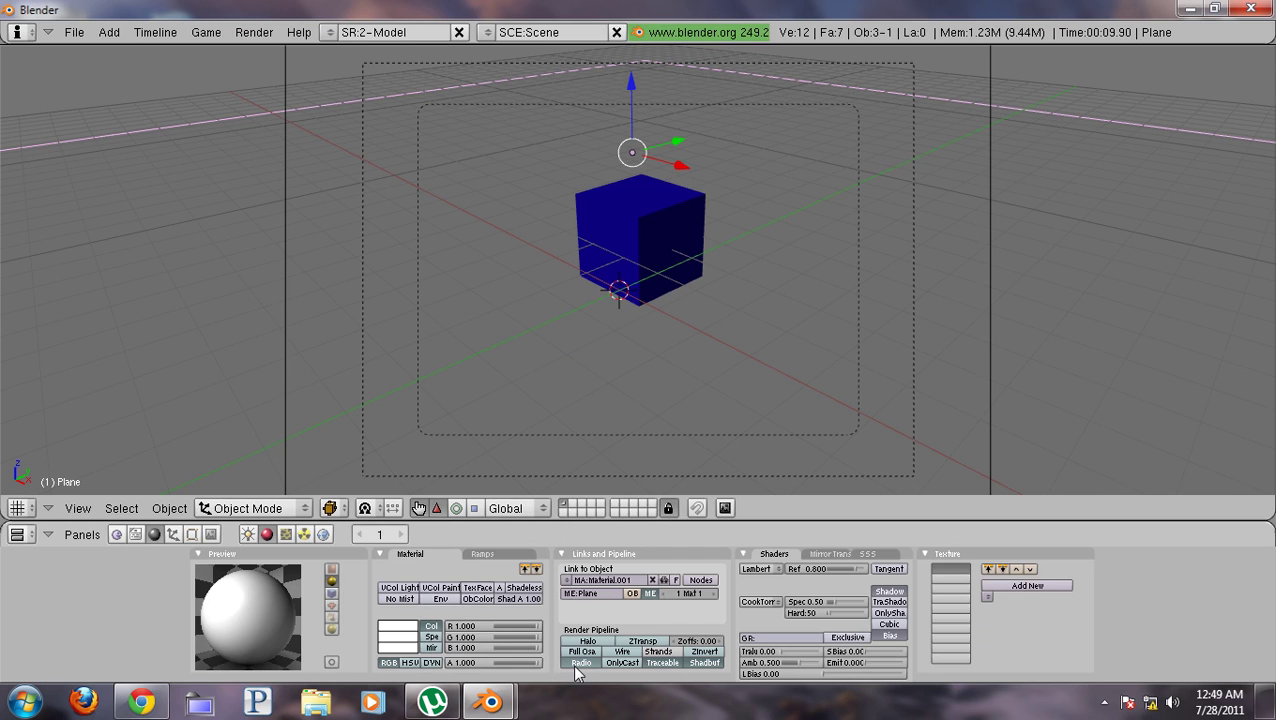
right_click(641, 236)
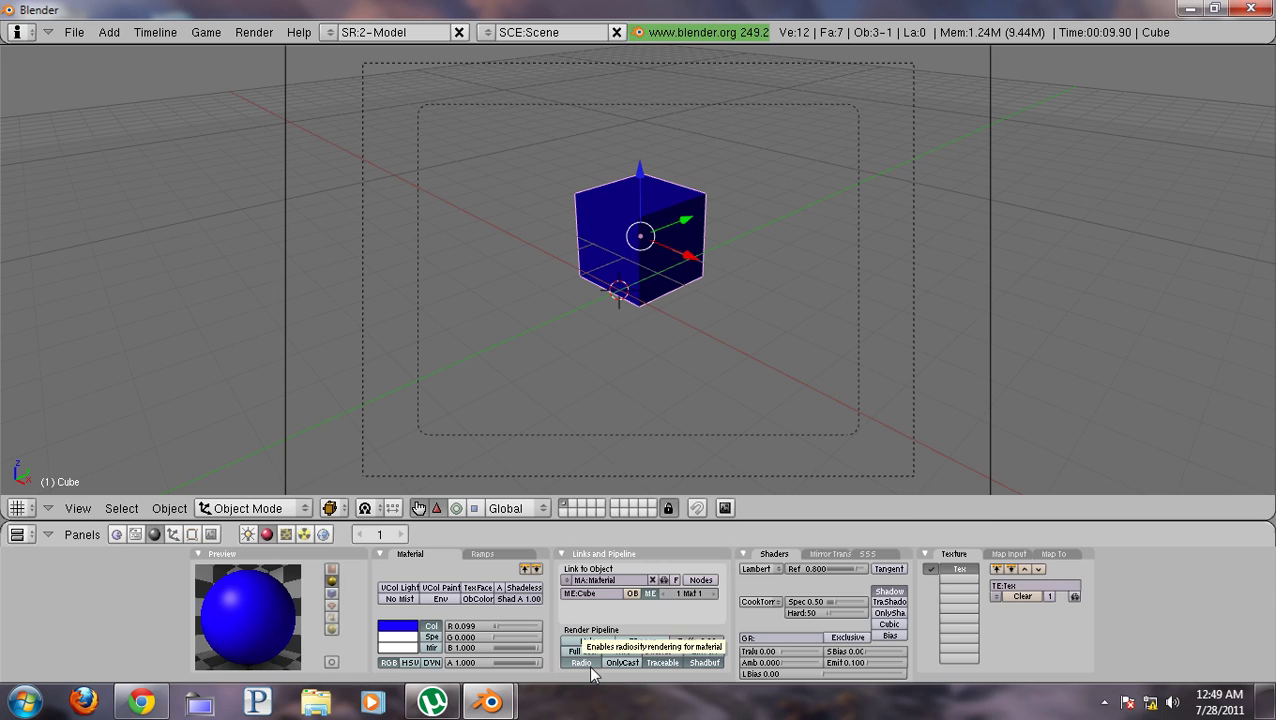
right_click(592, 430)
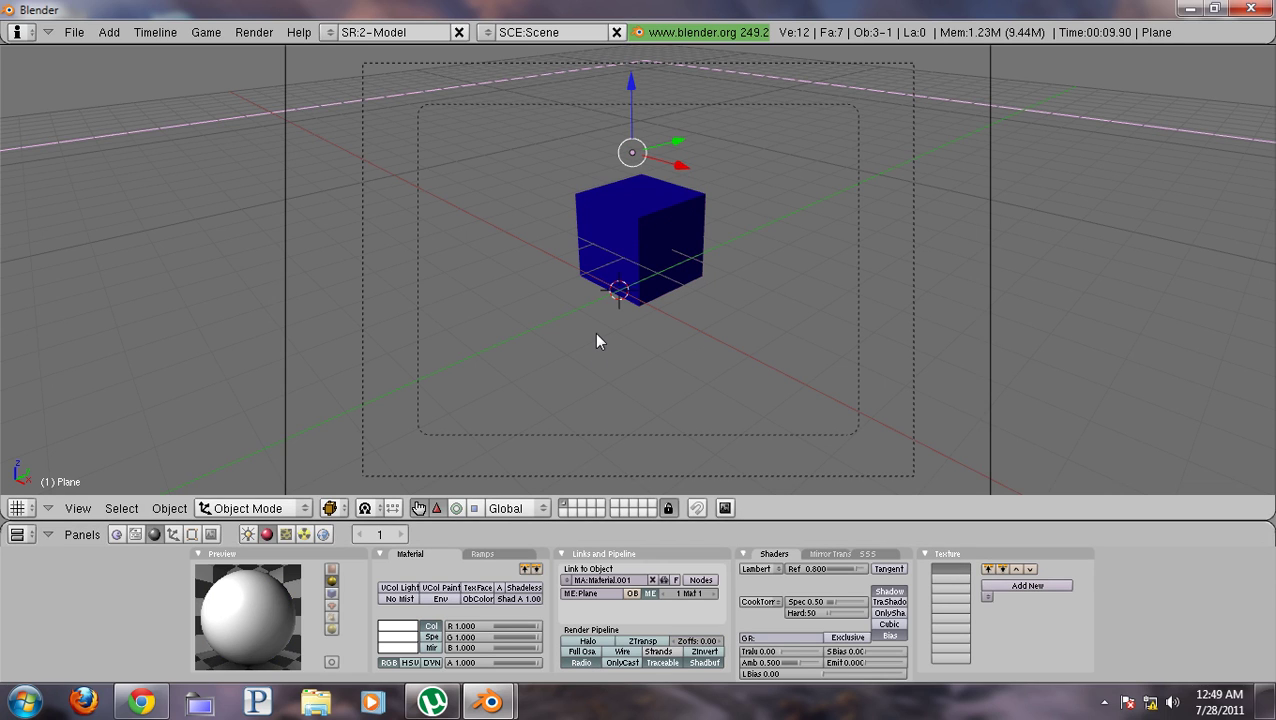
right_click(611, 245)
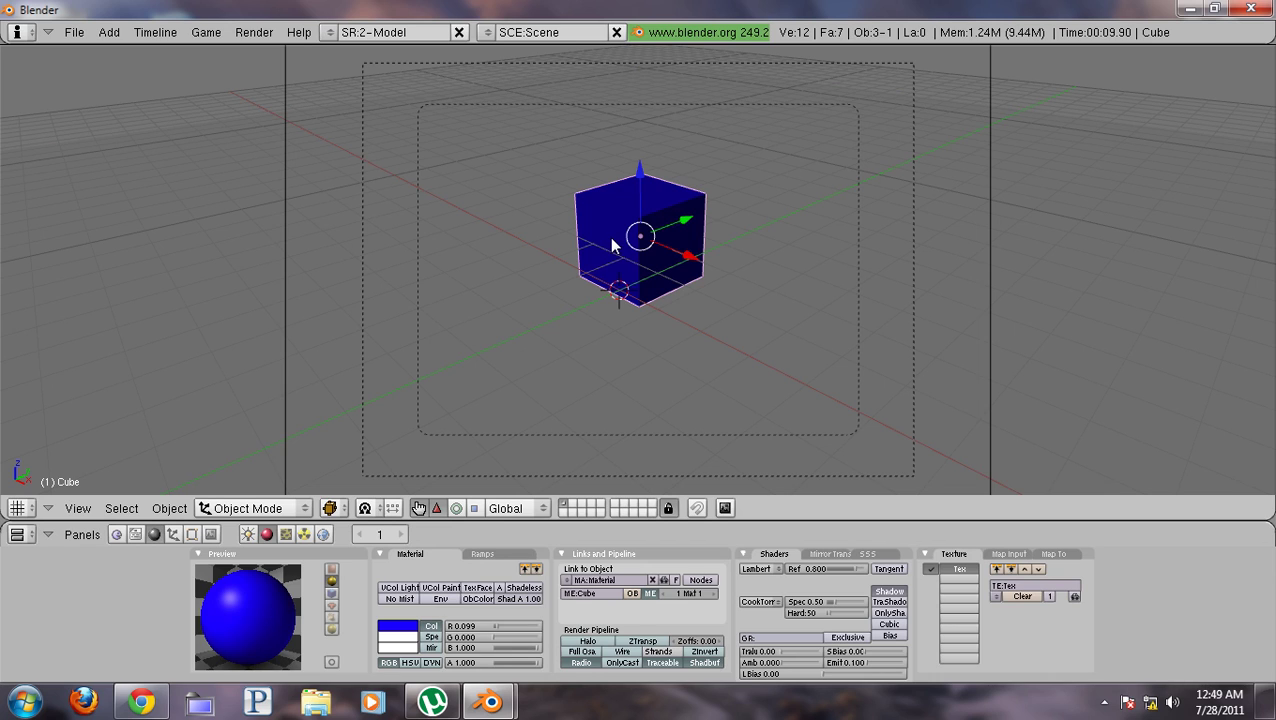
right_click(590, 330)
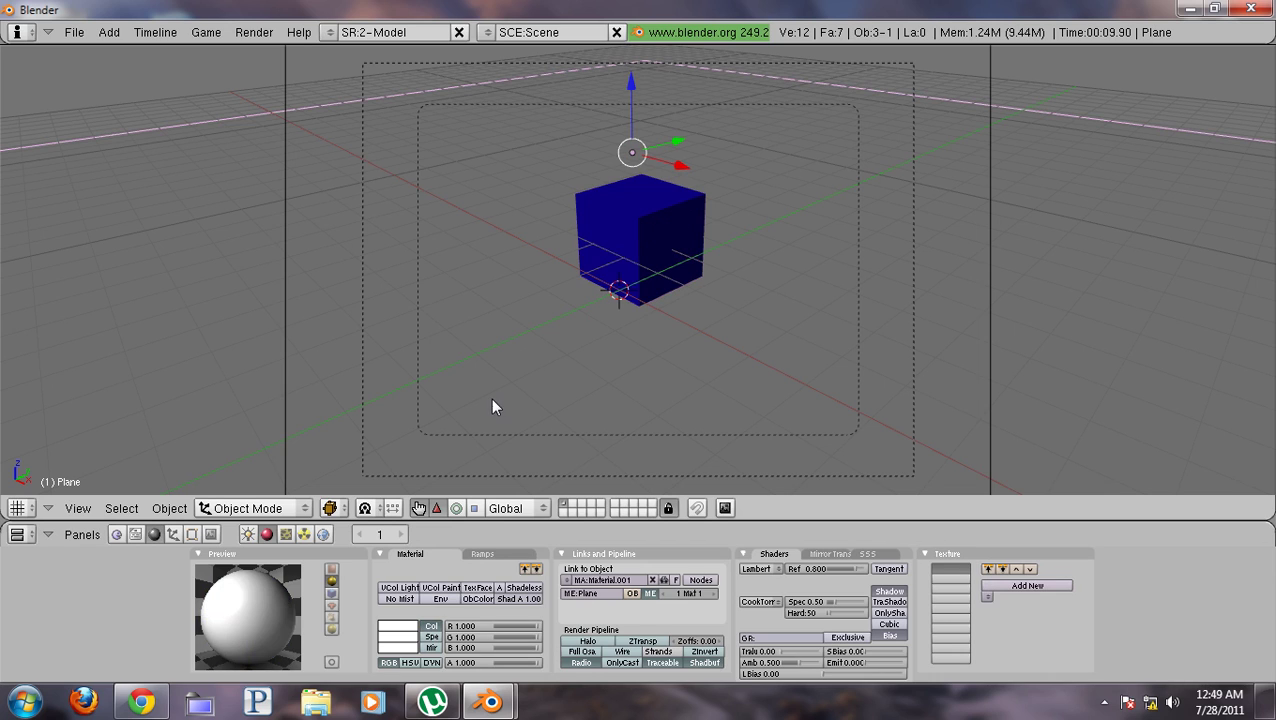
- Select both the cube and plane and run Collect Meshes in the Radiosity buttons, then inspect them
click(304, 535)
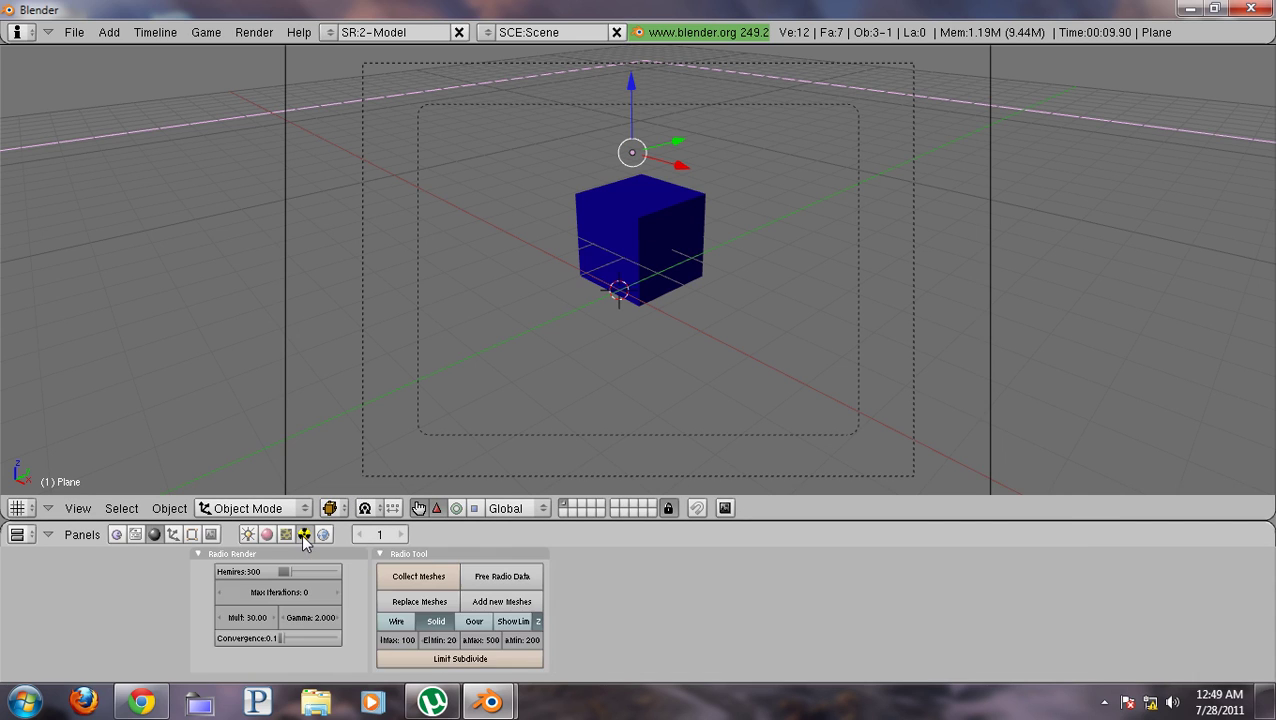
right_click(643, 253)
shift+right_click(532, 317)
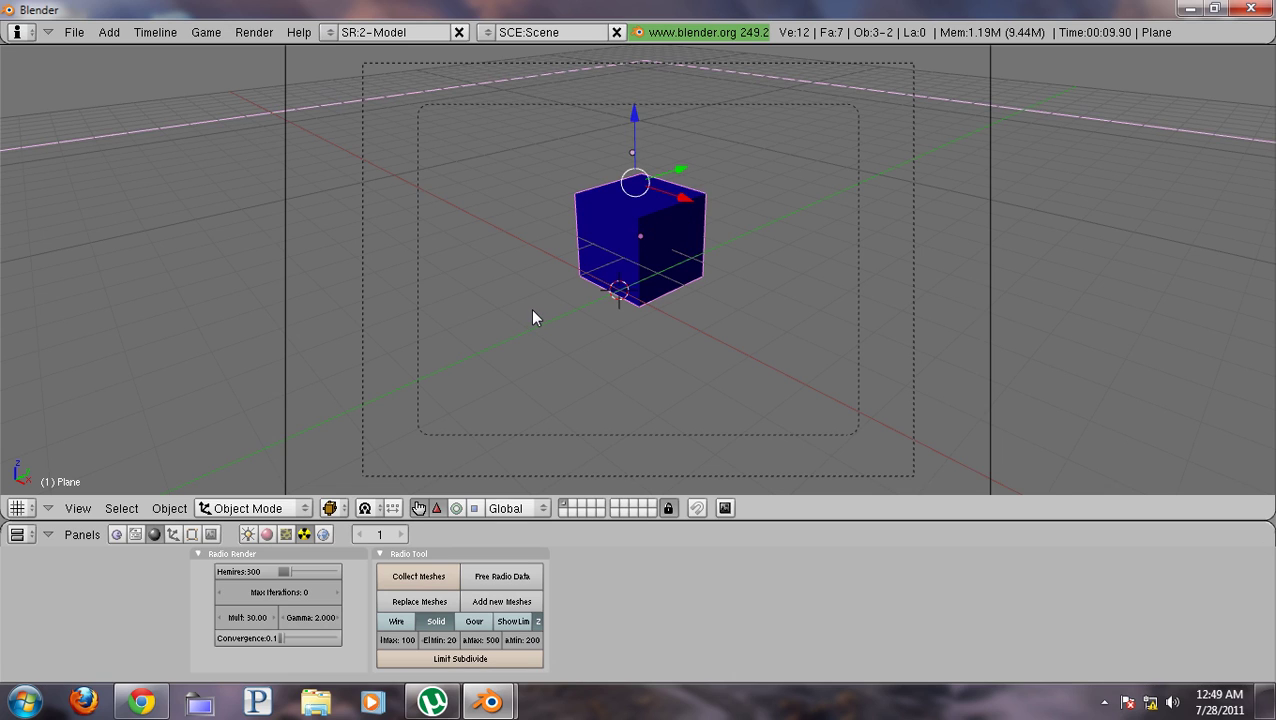
right_click(627, 256)
shift+right_click(529, 318)
click(443, 586)
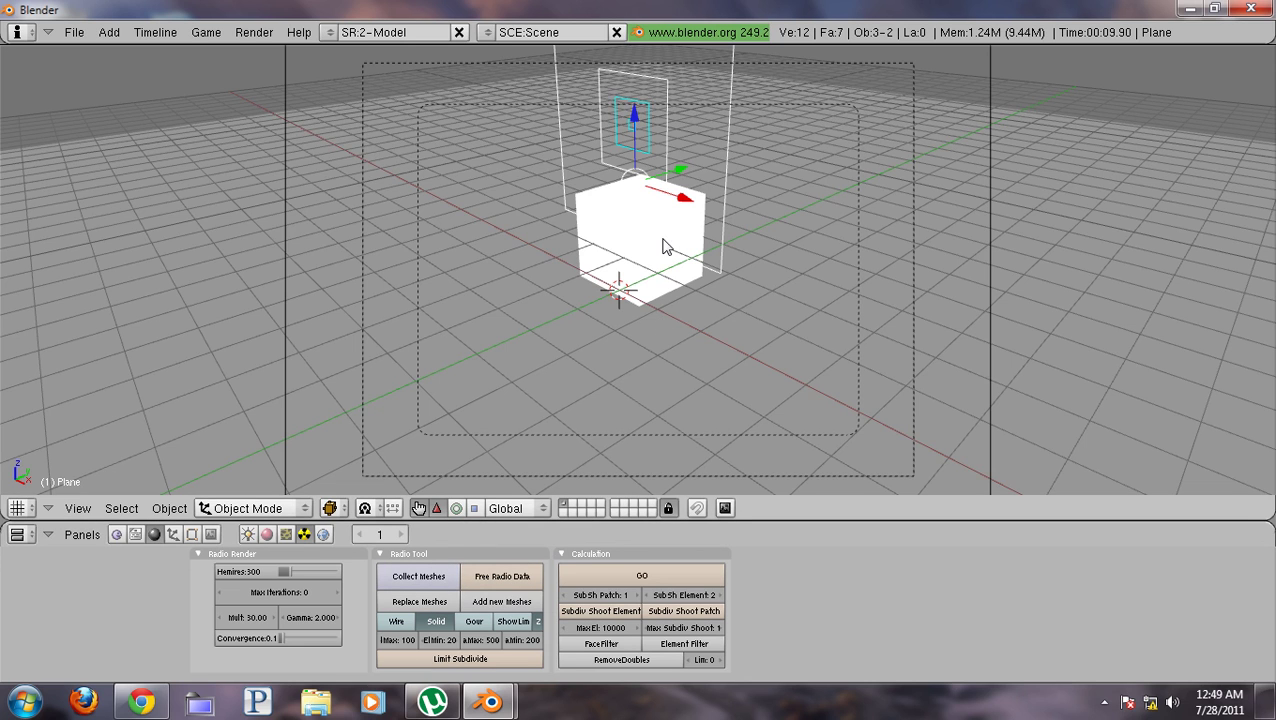
middle_drag(662, 246, 787, 249)
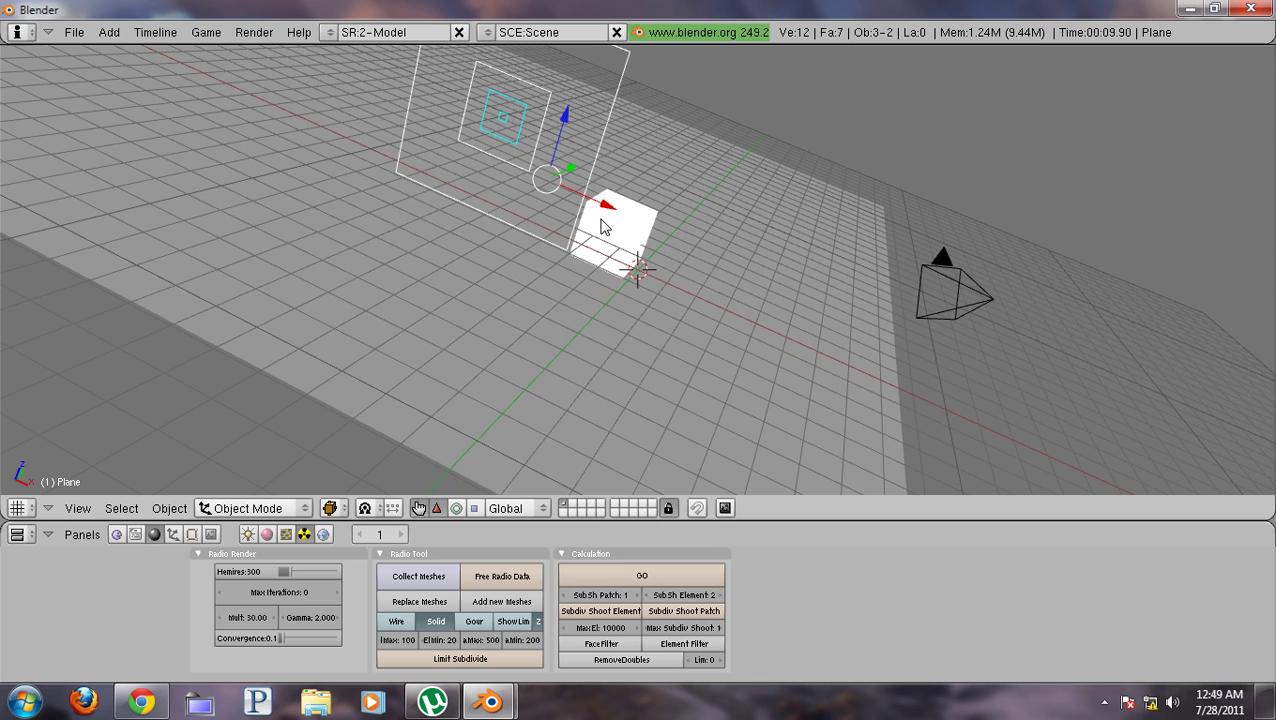
middle_drag(603, 227, 494, 250)
middle_drag(569, 214, 628, 224)
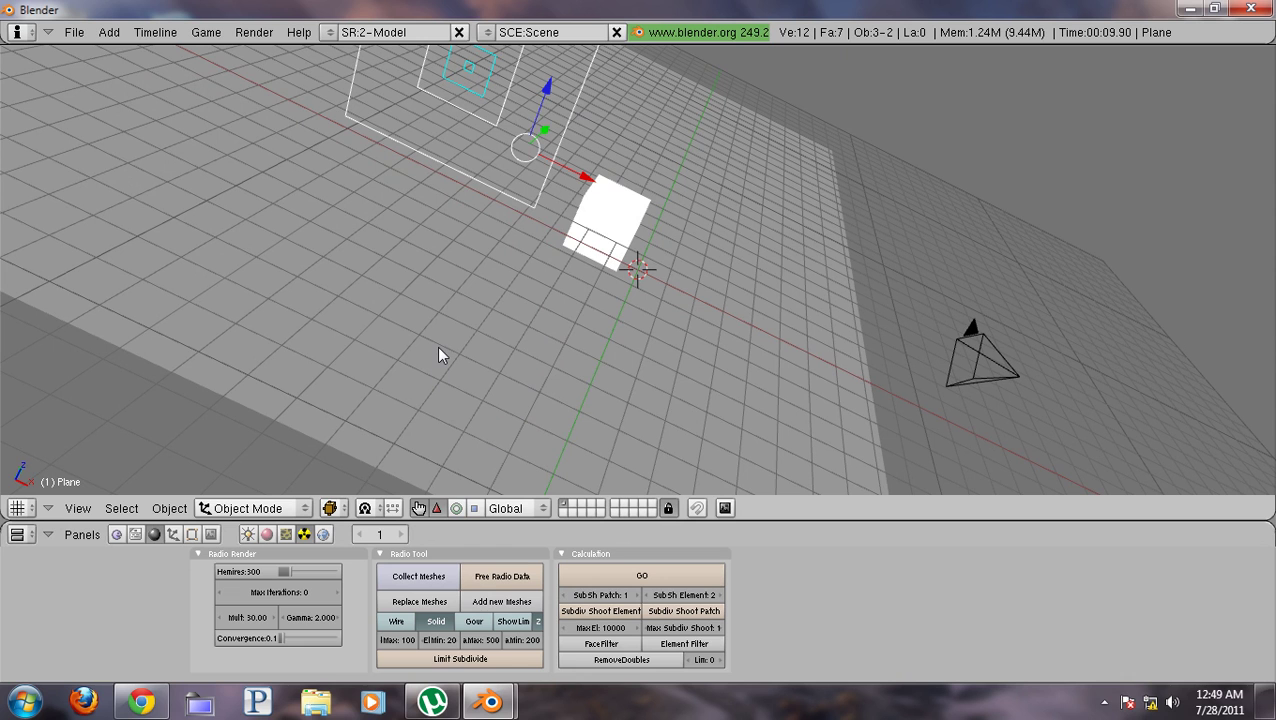
middle_drag(437, 346, 424, 285)
key(KP_0)
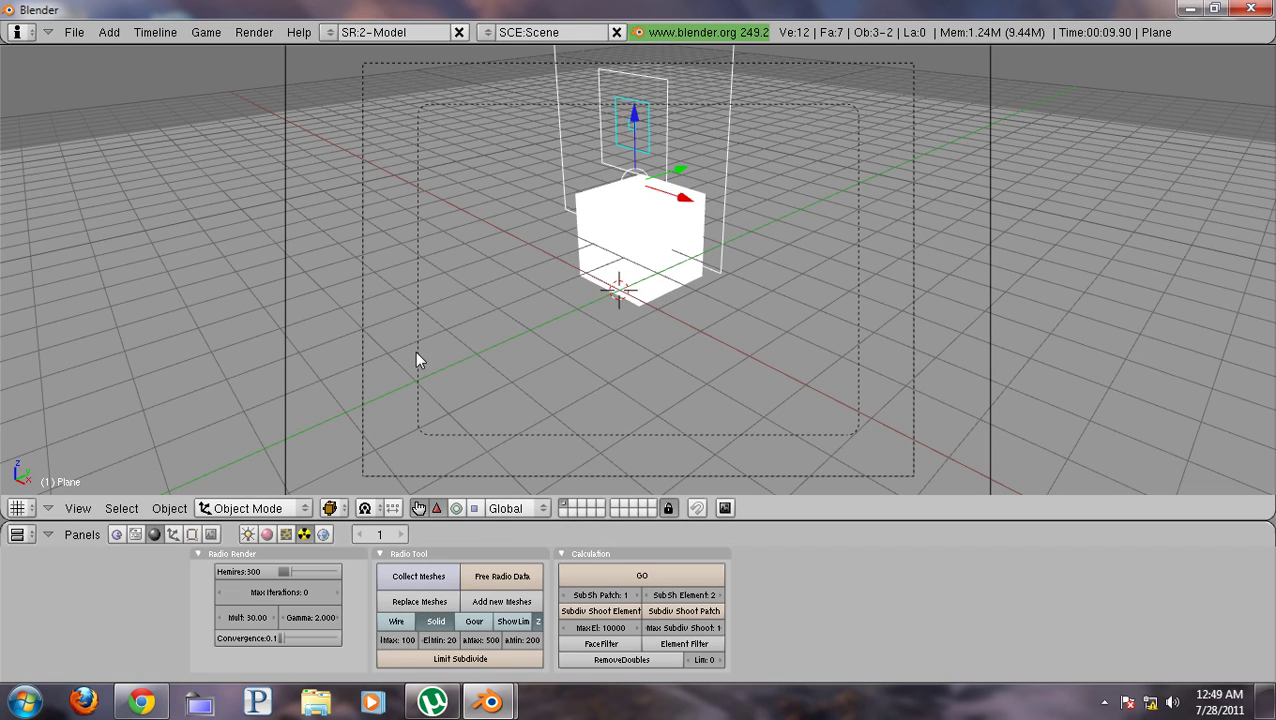
- Run GO in the radiosity Calculation panel and switch the display to Gour shading
click(589, 580)
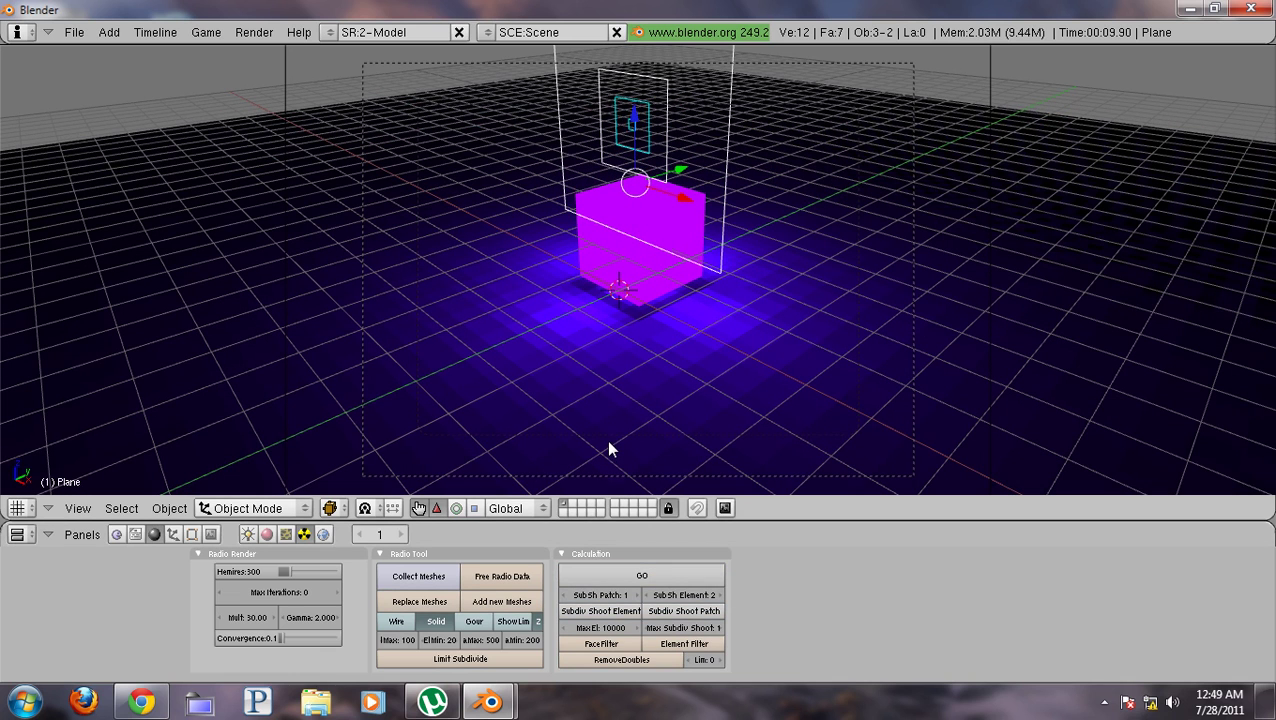
click(466, 620)
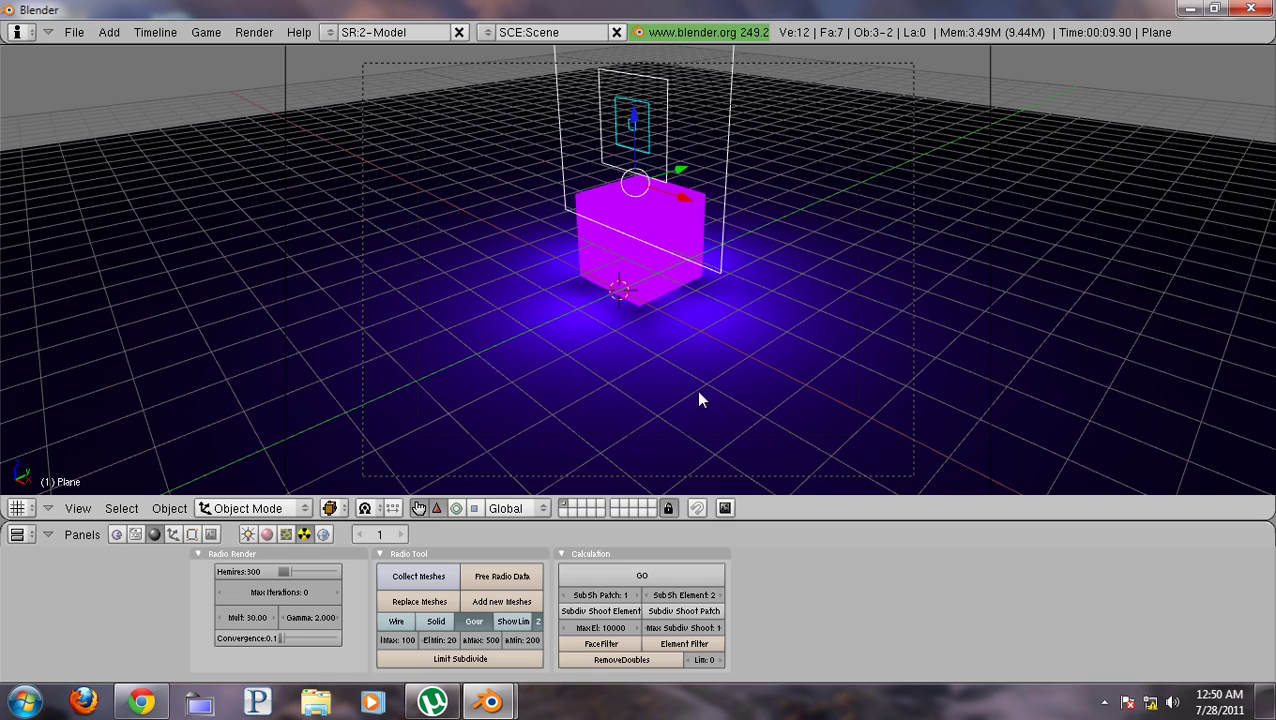
middle_drag(700, 400, 840, 403)
key(KP_0)
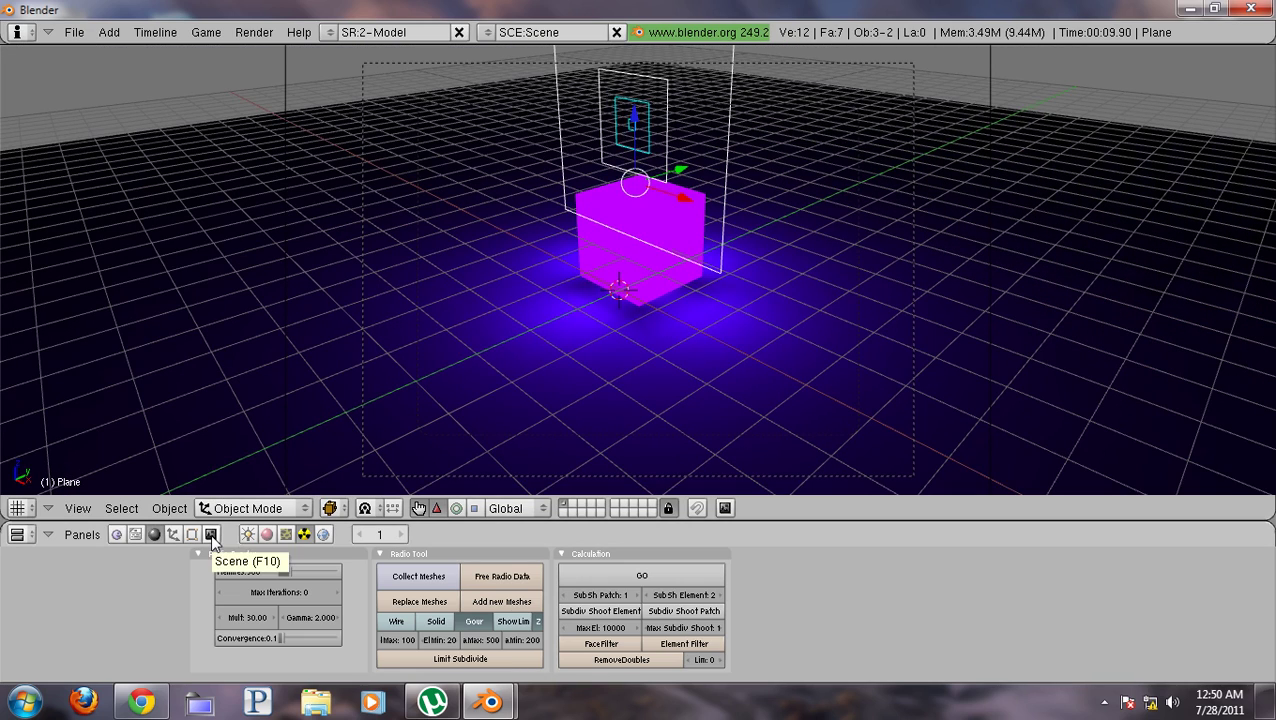
click(211, 538)
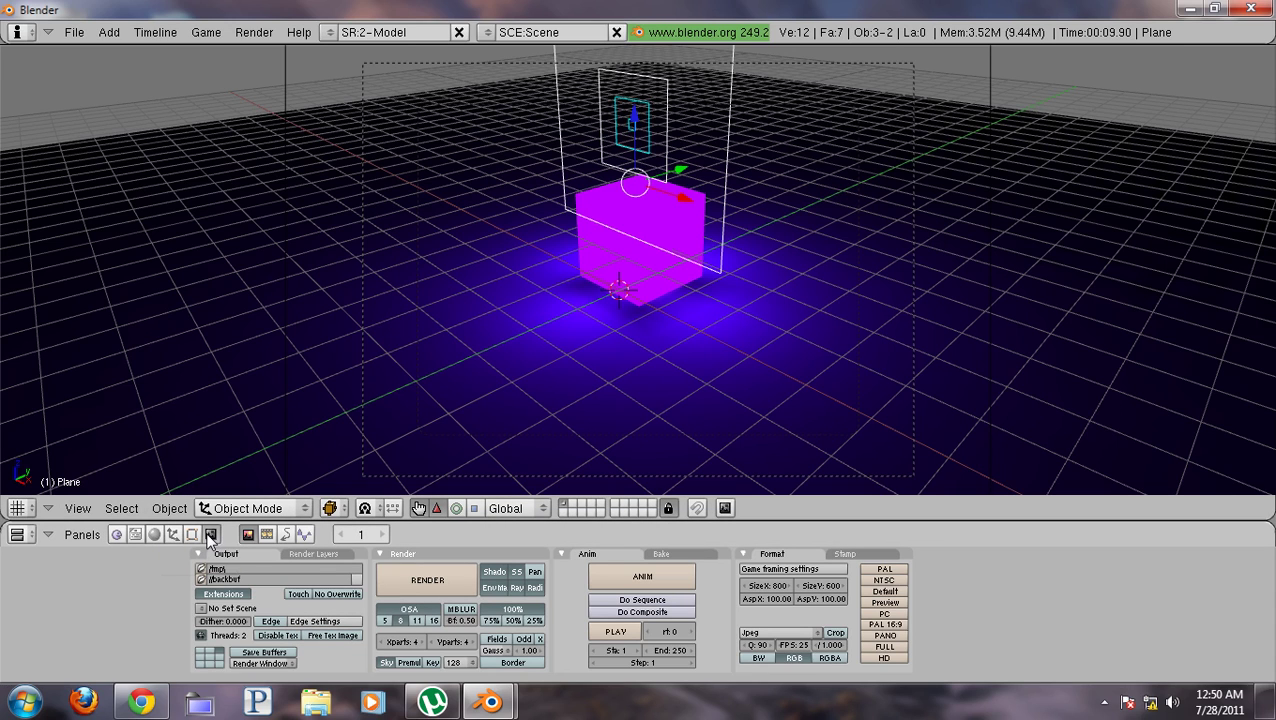
click(156, 535)
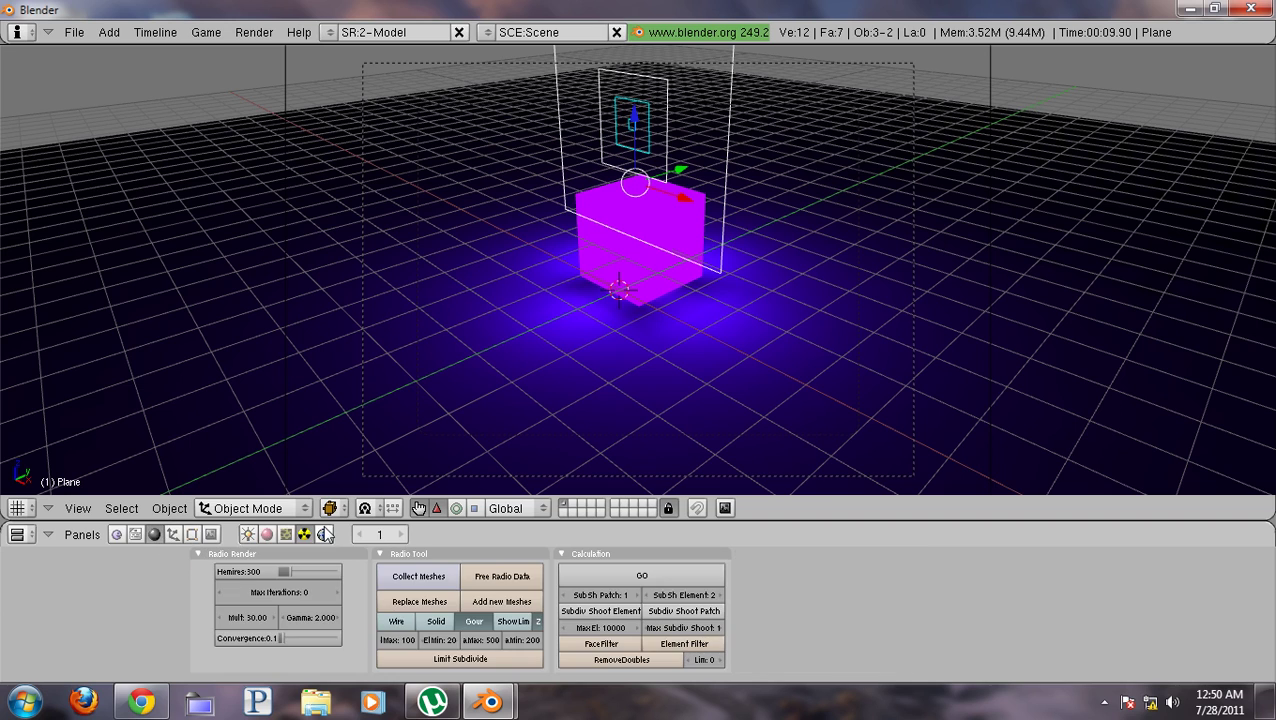
click(268, 535)
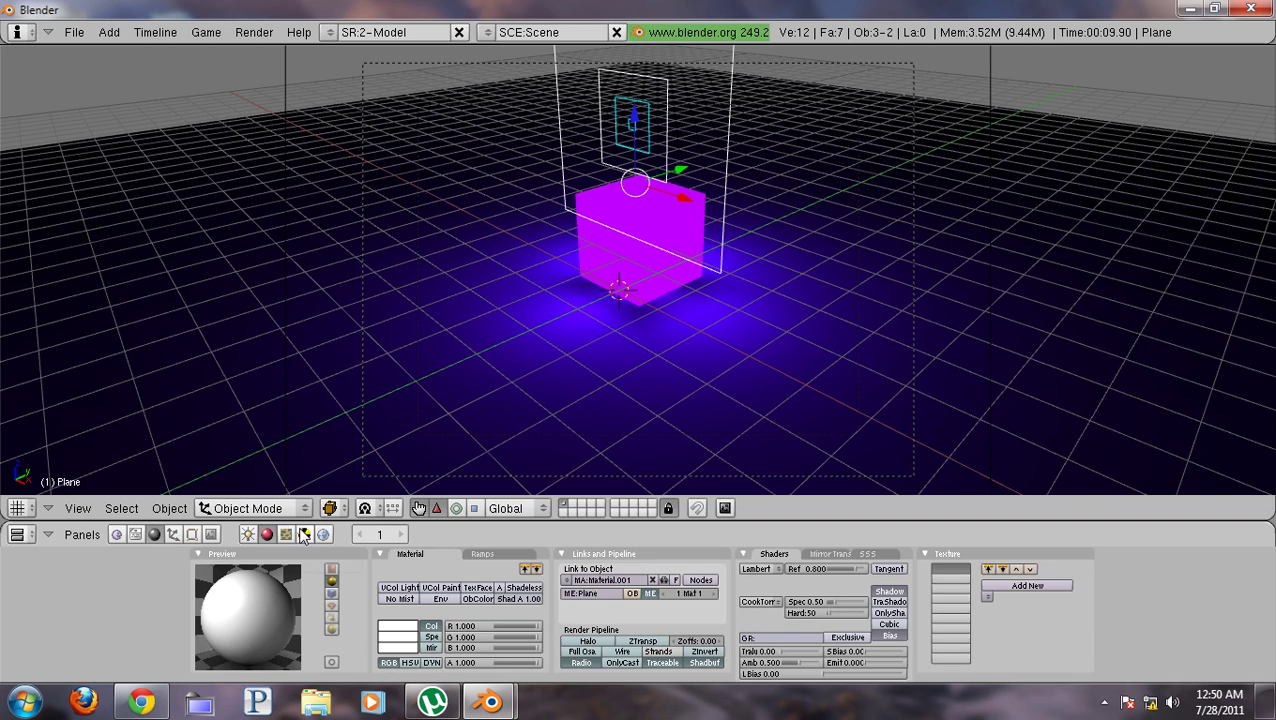
click(284, 535)
click(268, 535)
click(313, 532)
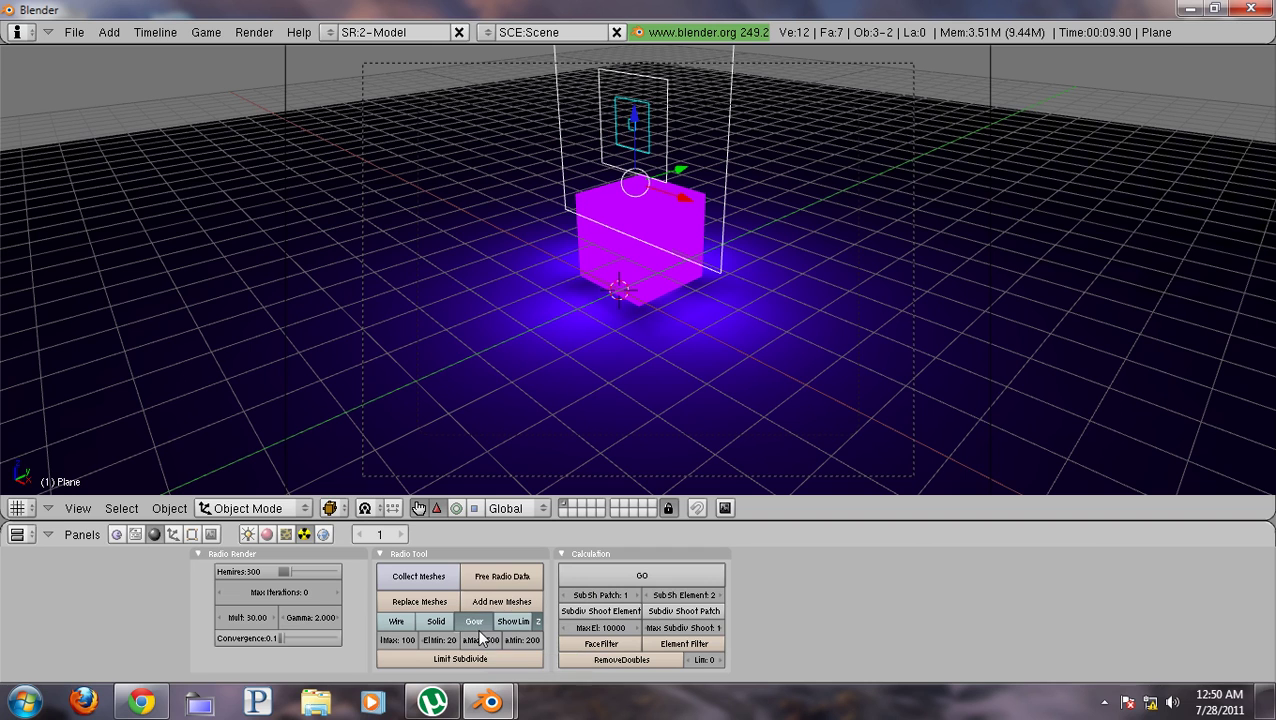
- Replace the scene meshes with the radiosity result mesh
middle_drag(529, 308, 810, 326)
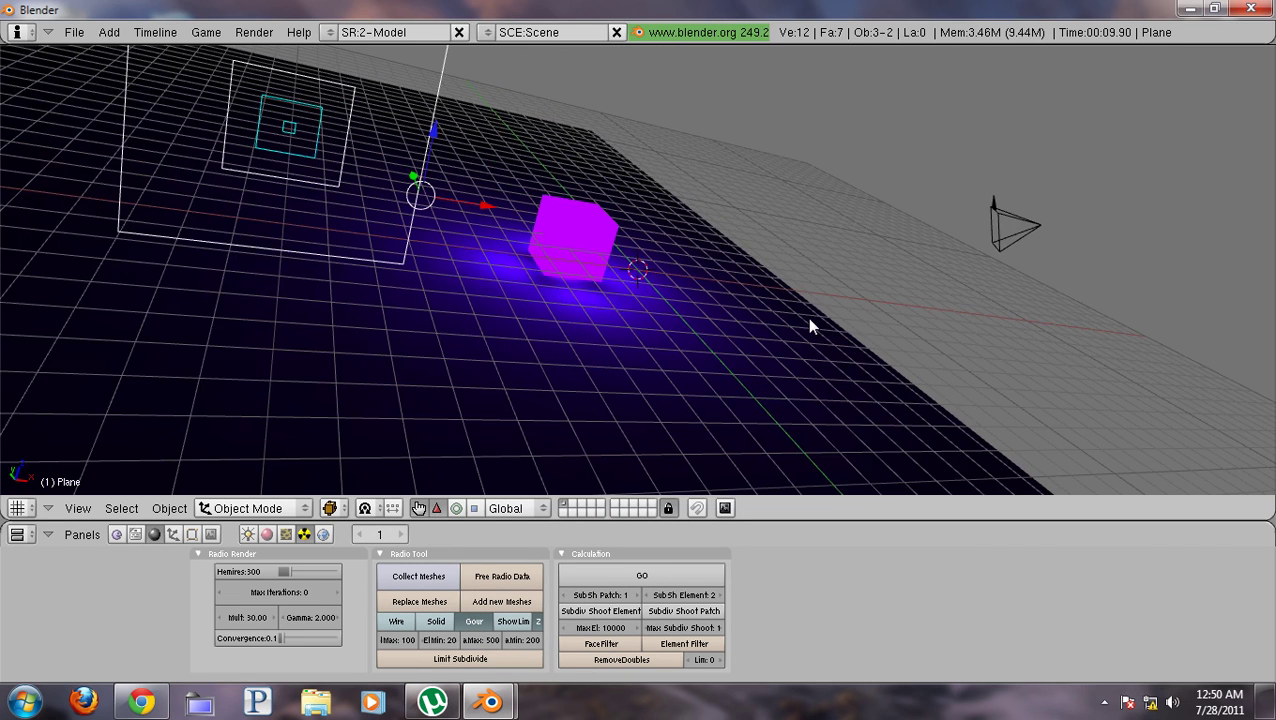
click(436, 600)
middle_drag(689, 356, 612, 349)
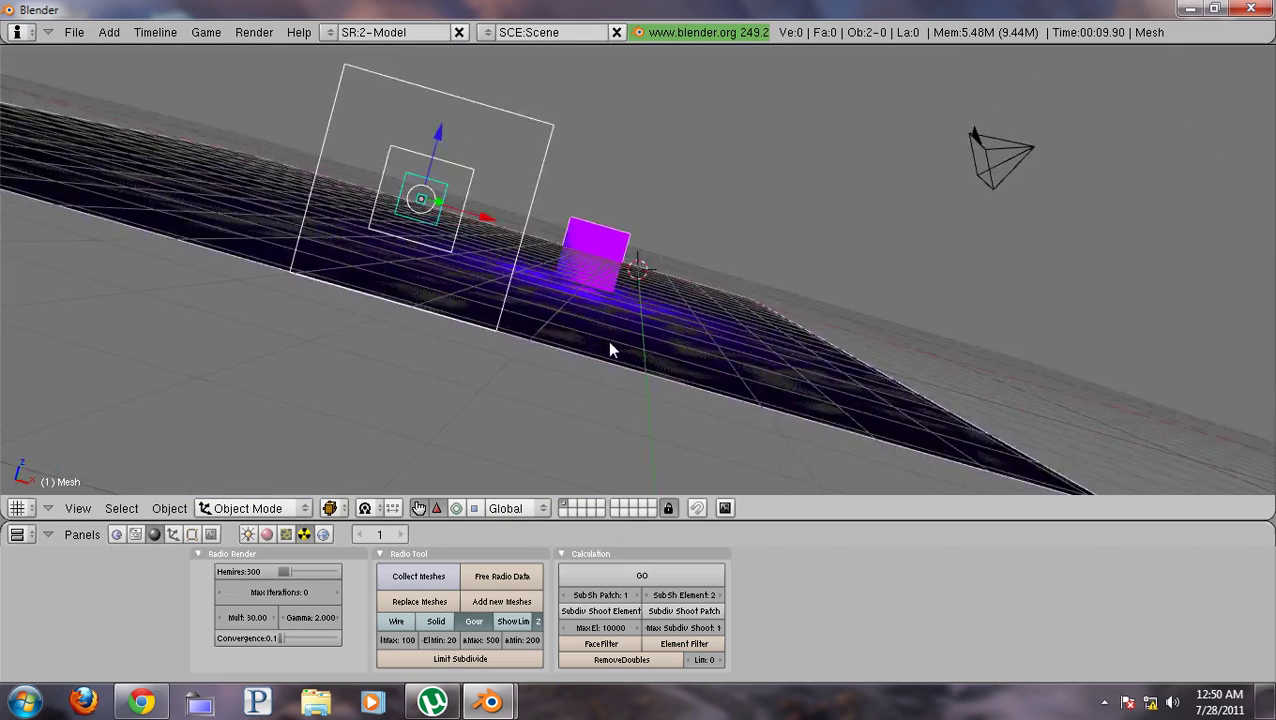
- Toggle Edit Mode on the radiosity mesh and orbit to inspect it from several angles
key(Tab)
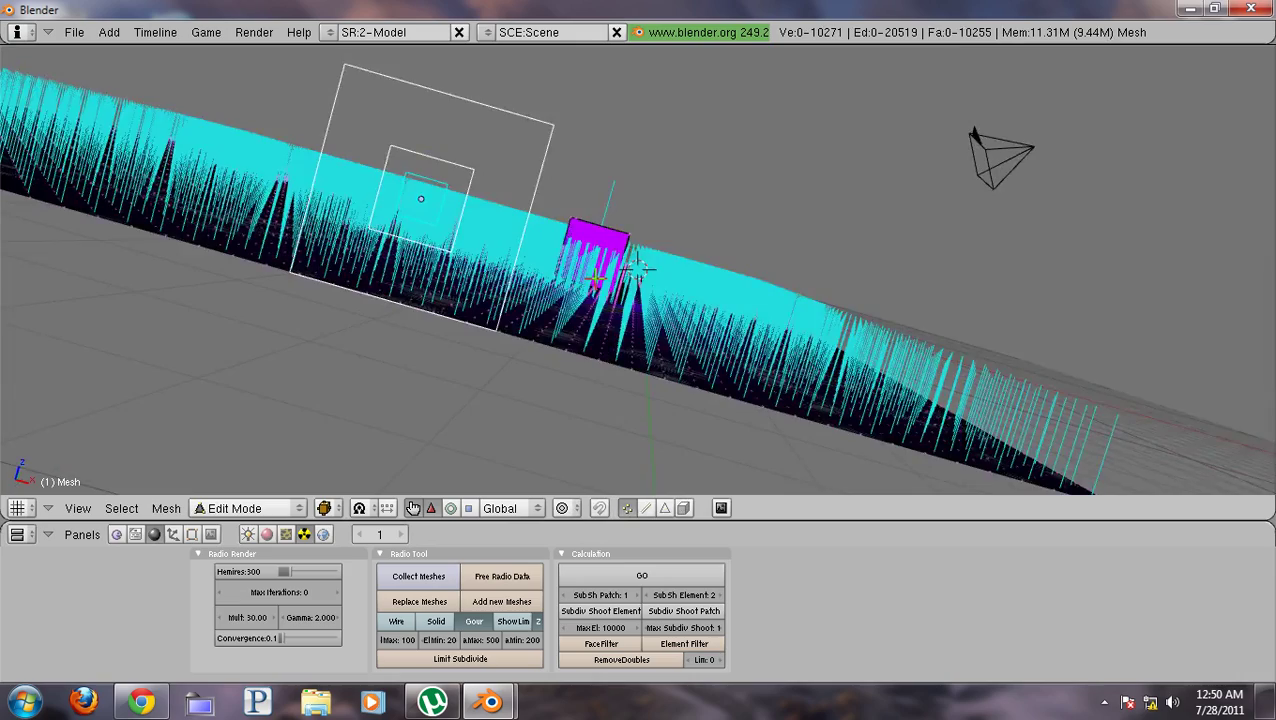
middle_drag(589, 278, 778, 232)
key(Tab)
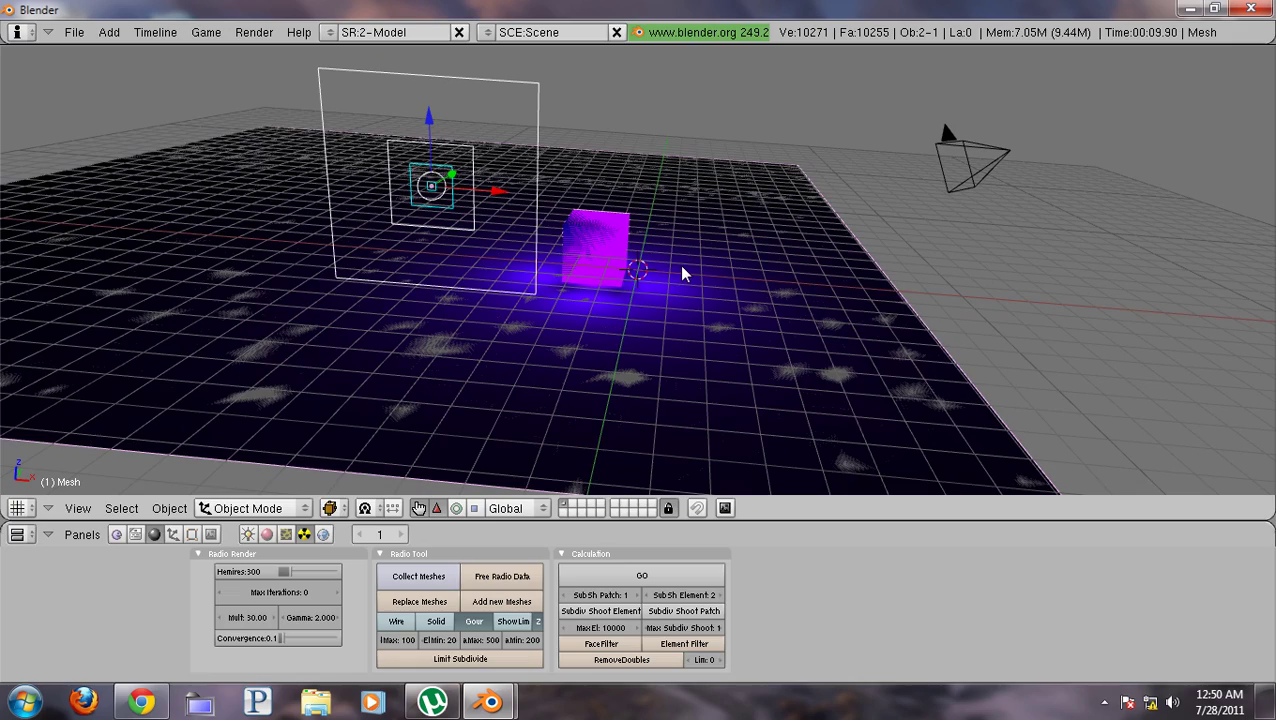
key(Tab)
middle_drag(678, 265, 590, 418)
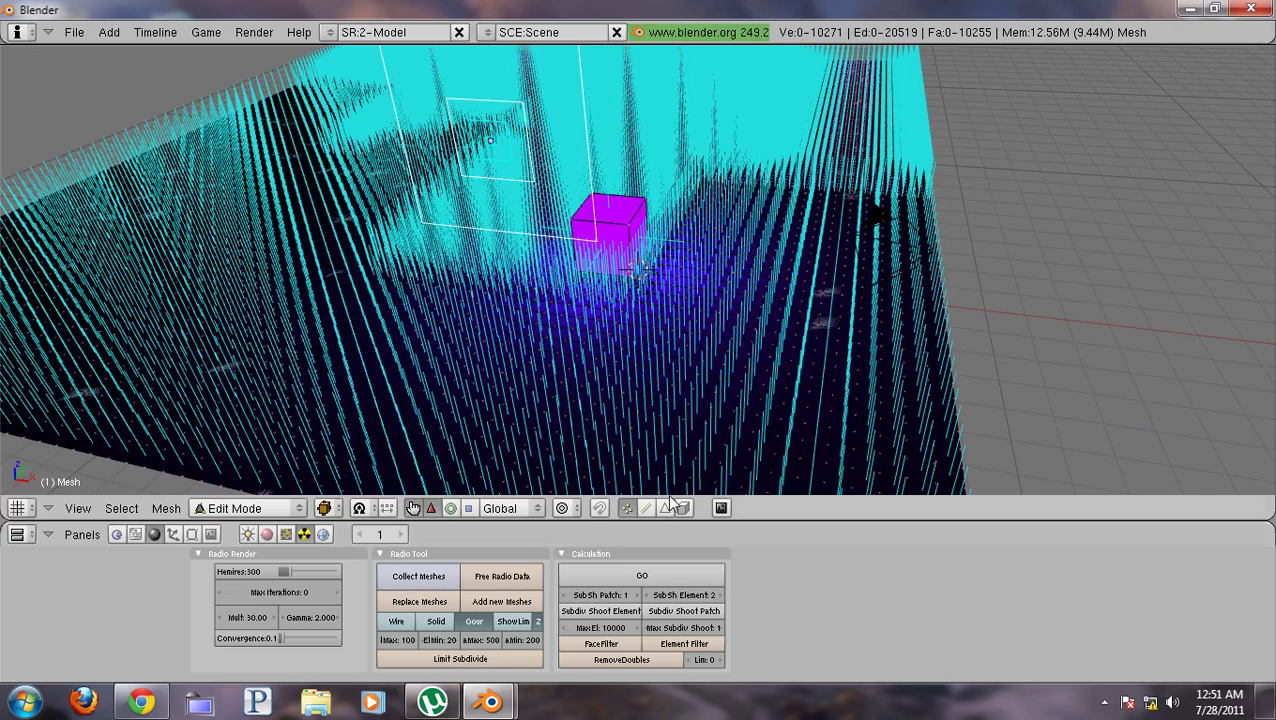
middle_drag(767, 256, 732, 219)
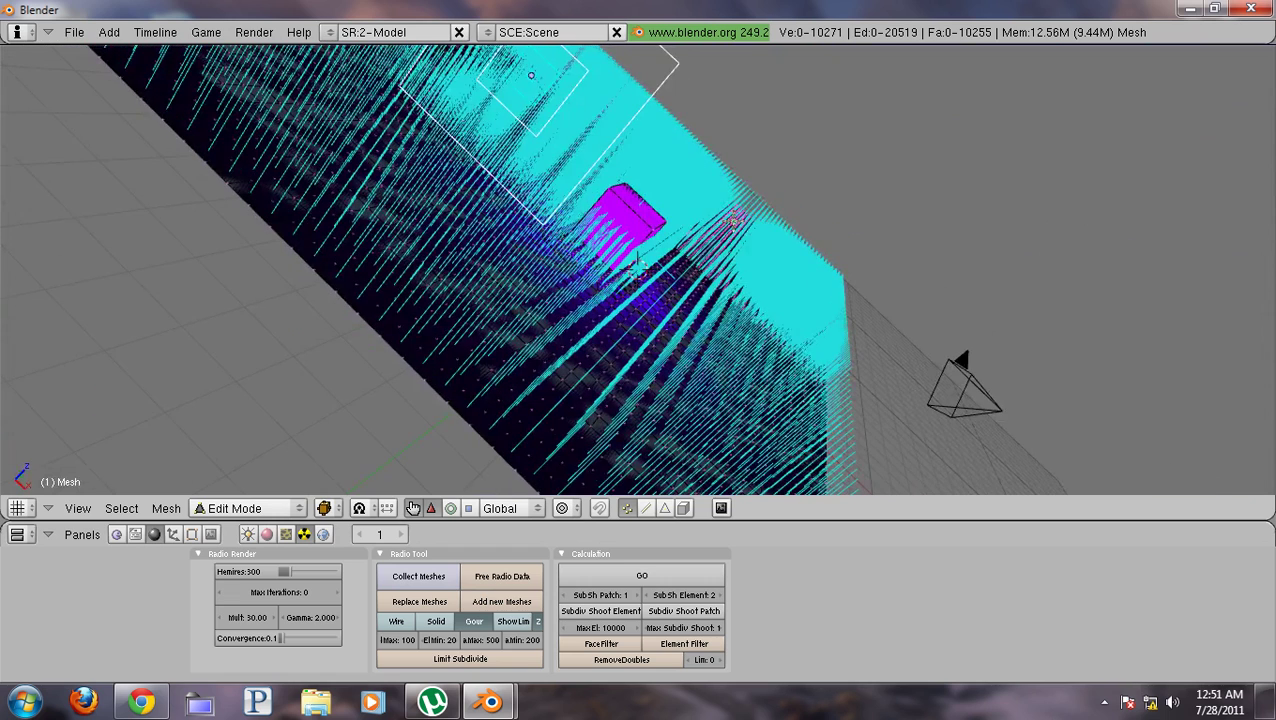
- Select vertices on the magenta cube, return to Object Mode and look through the camera
right_click(490, 310)
right_click(640, 215)
key(Tab)
middle_drag(570, 292, 722, 288)
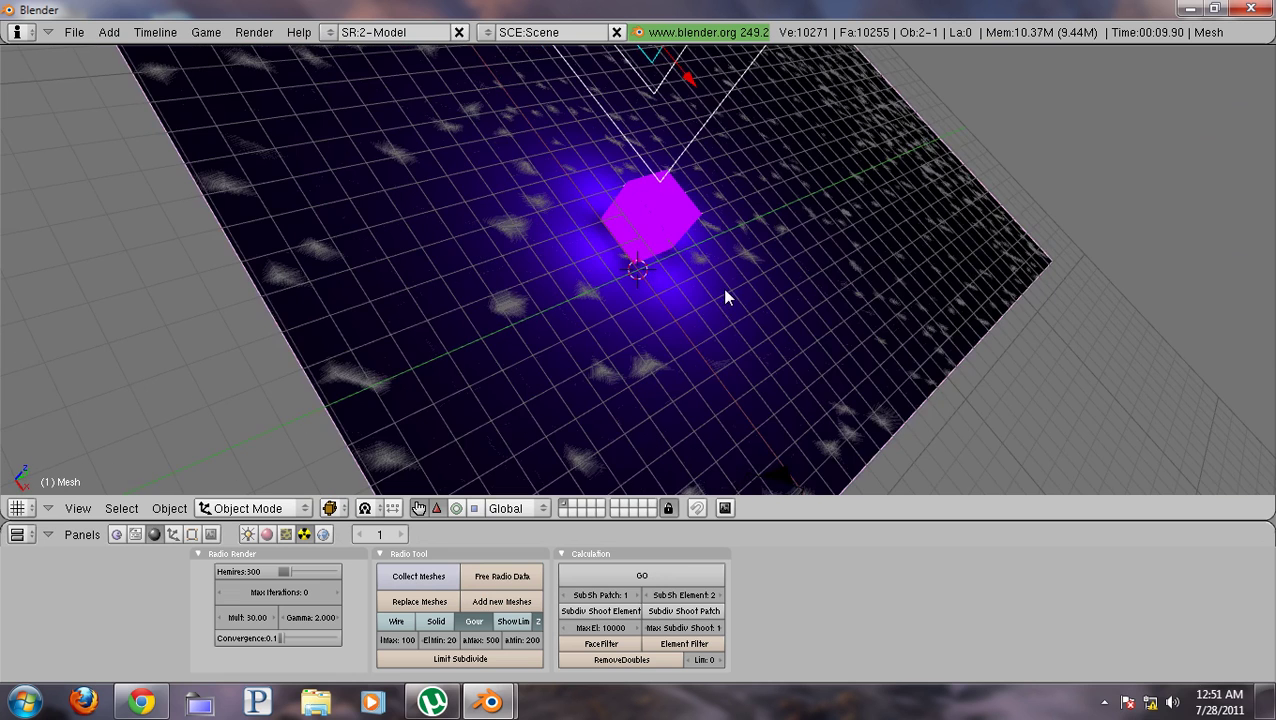
key(KP_0)
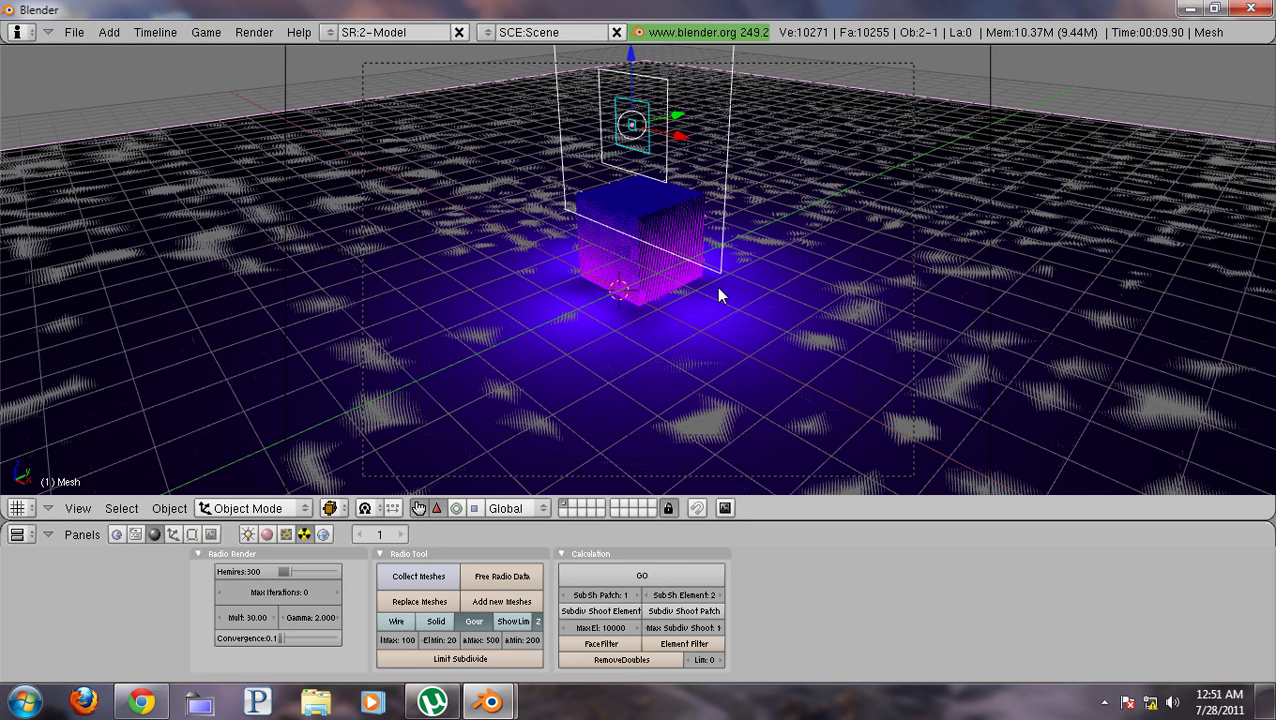
- Render the camera view with F12 and check the screen recorder's options
key(F12)
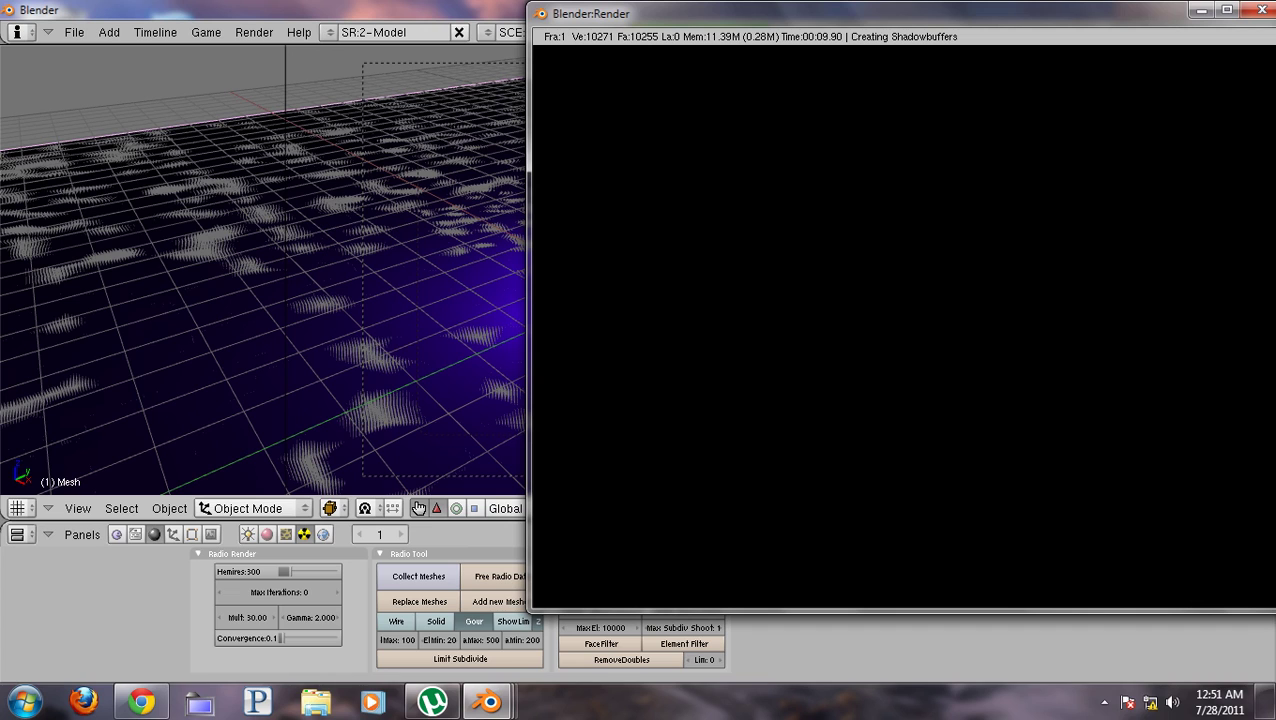
click(1104, 702)
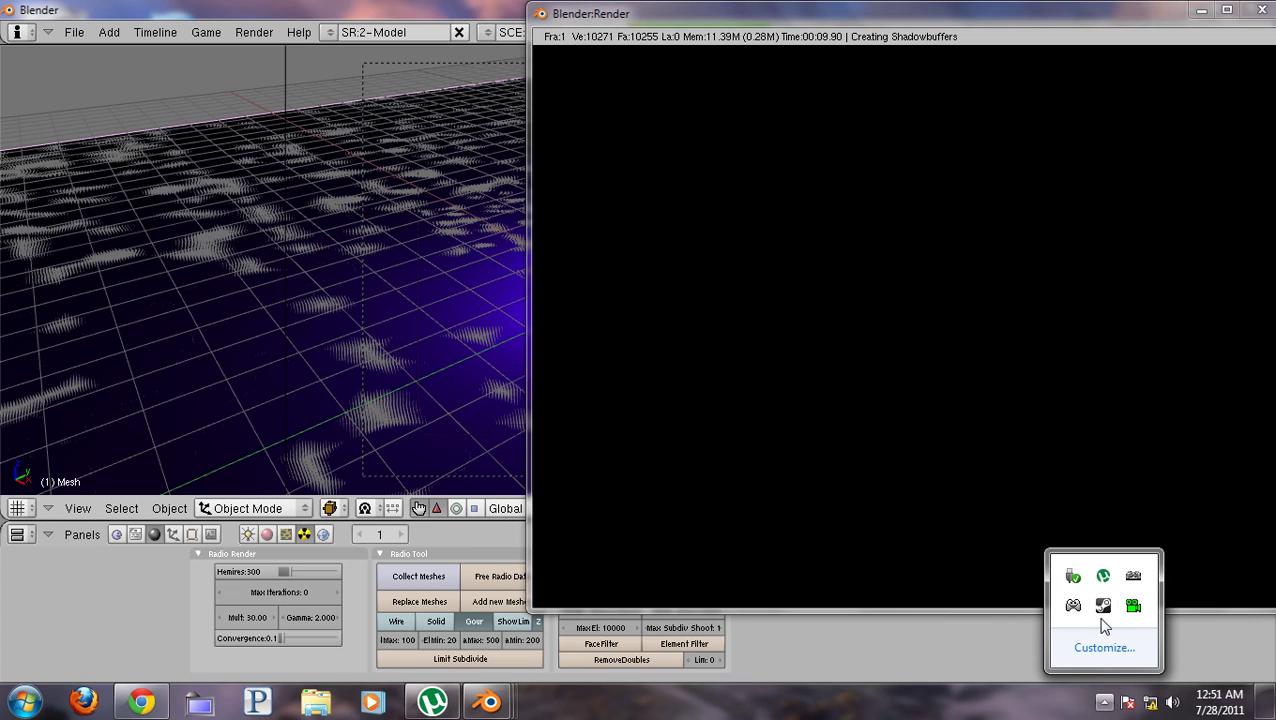
right_click(1133, 607)
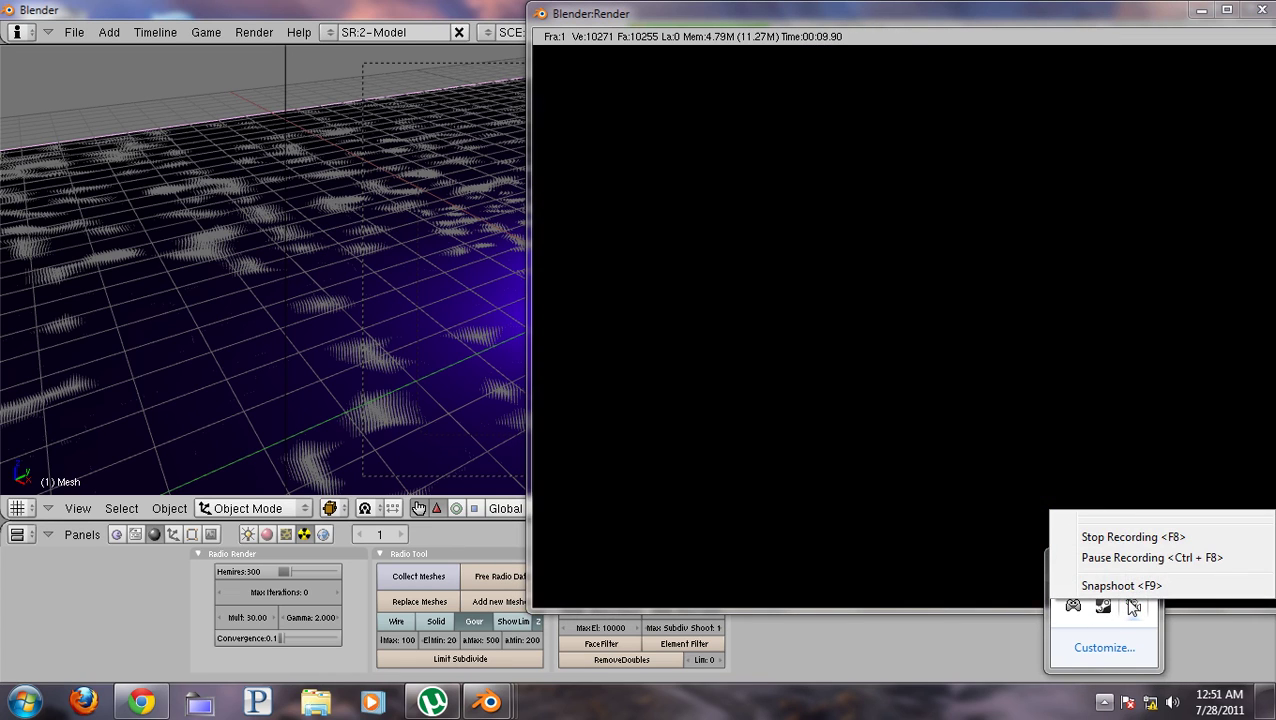
click(893, 534)
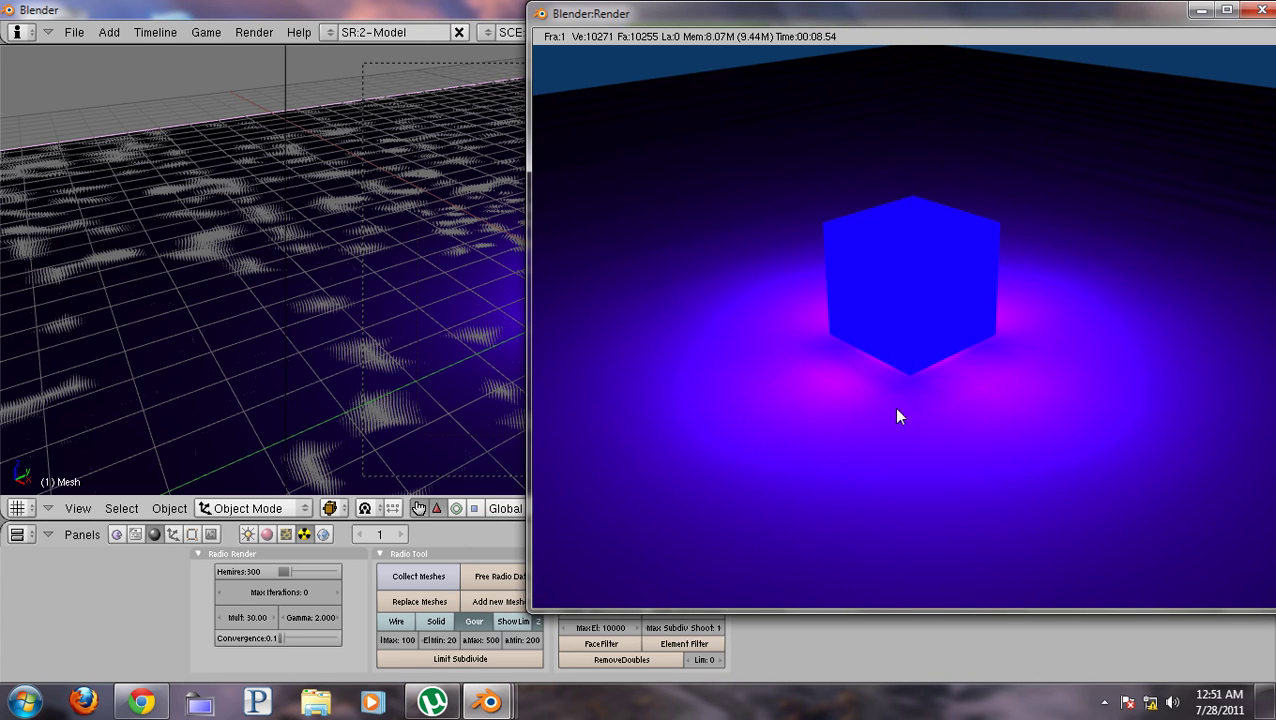
- Pan the rendered image to inspect the purple-pink glow, then move the render window aside
middle_drag(853, 405, 822, 416)
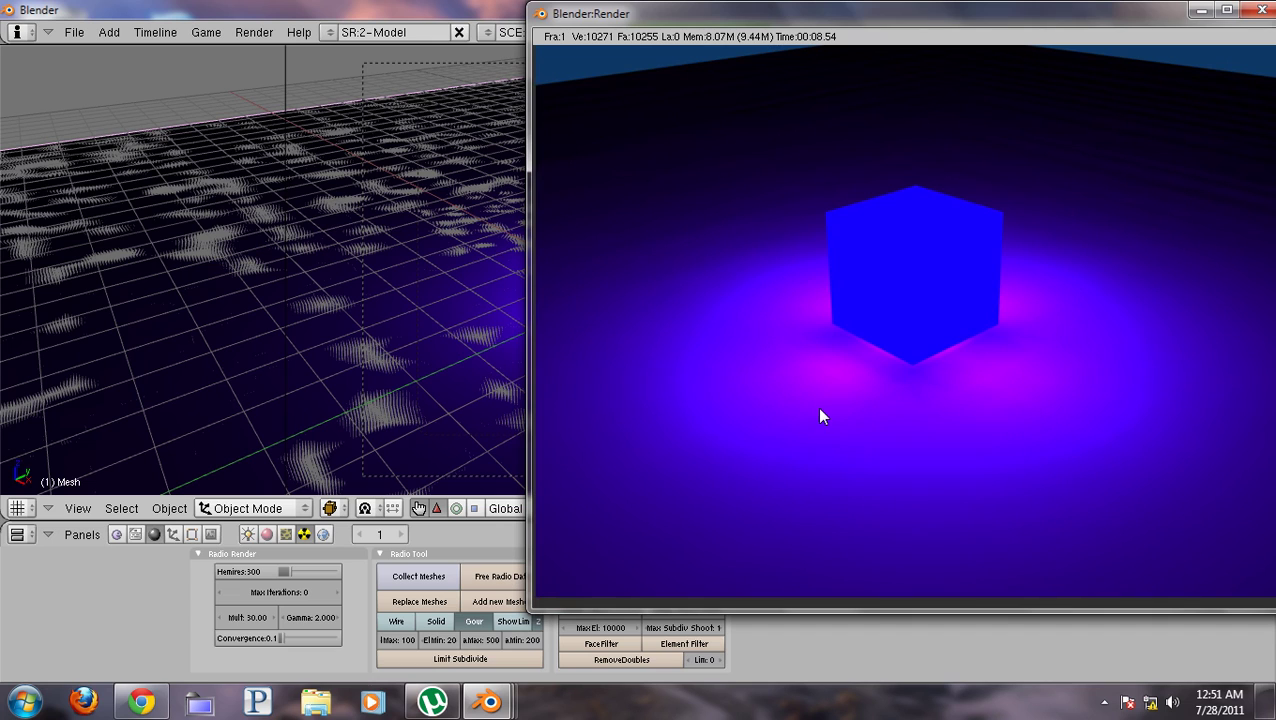
middle_drag(817, 362, 950, 320)
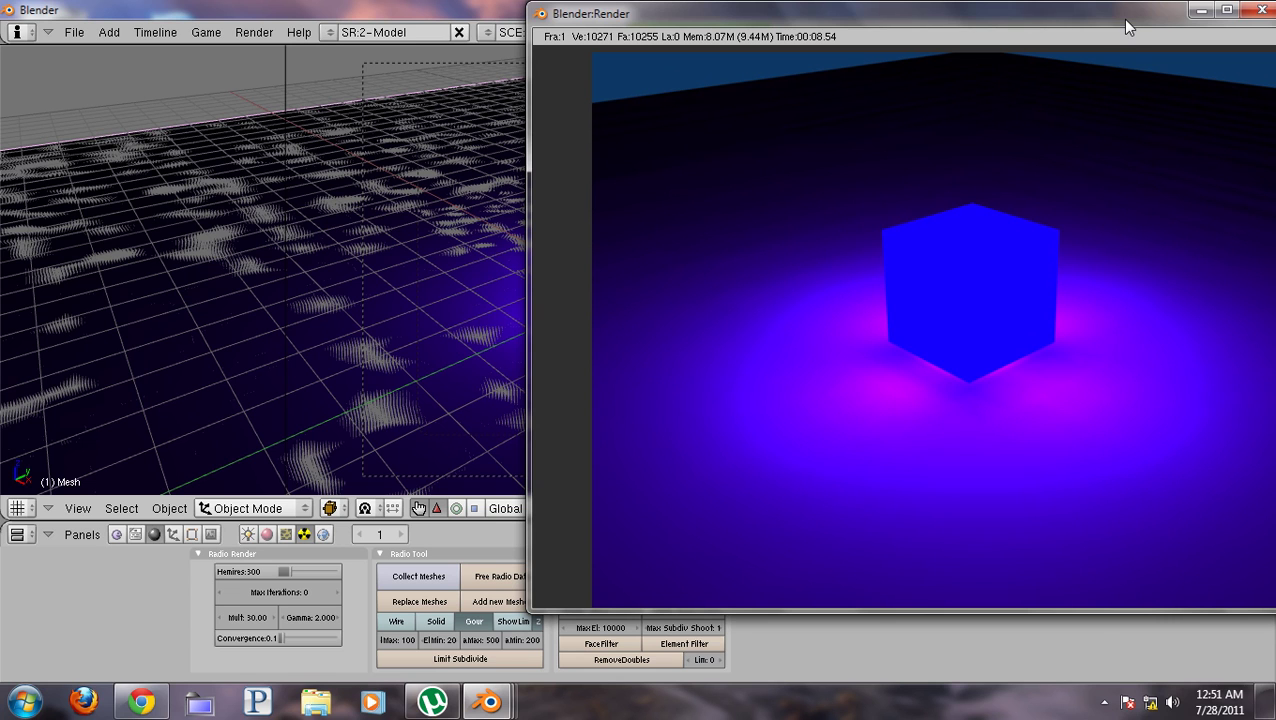
drag(1125, 27, 1042, 66)
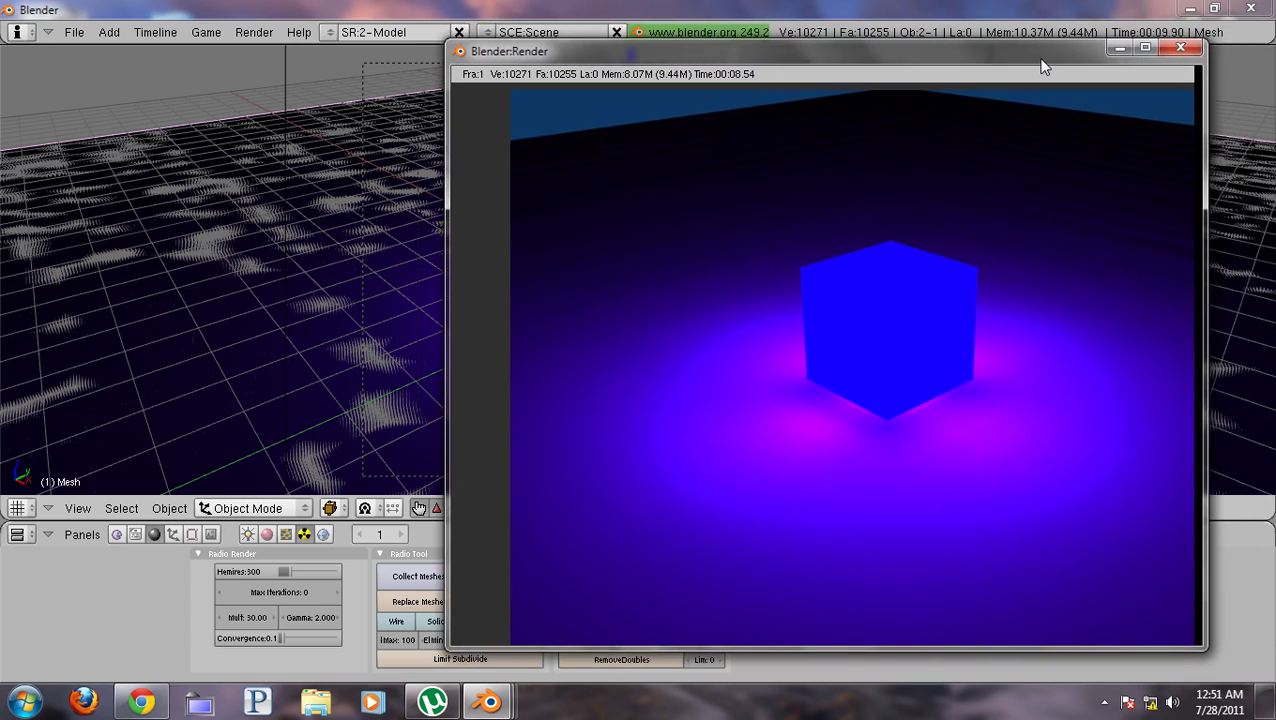
- Close the render window and orbit out of camera view to show the camera object
click(1170, 50)
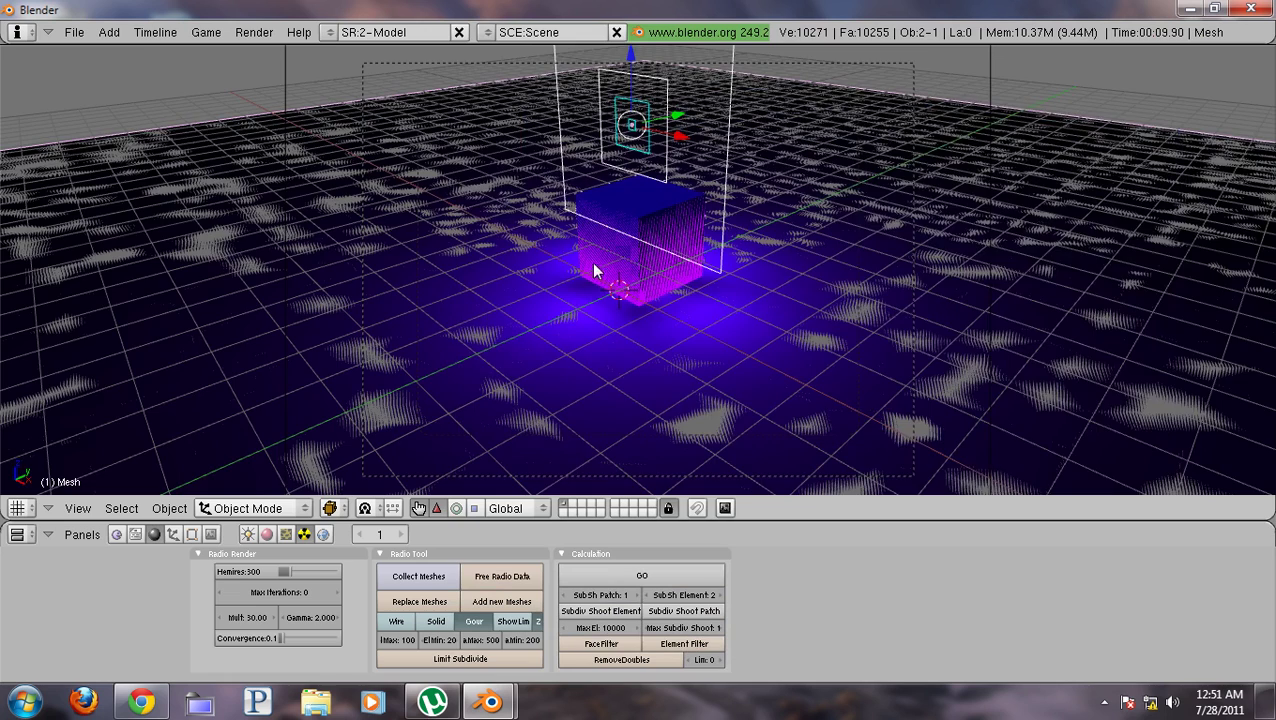
middle_drag(594, 270, 660, 372)
key(KP_0)
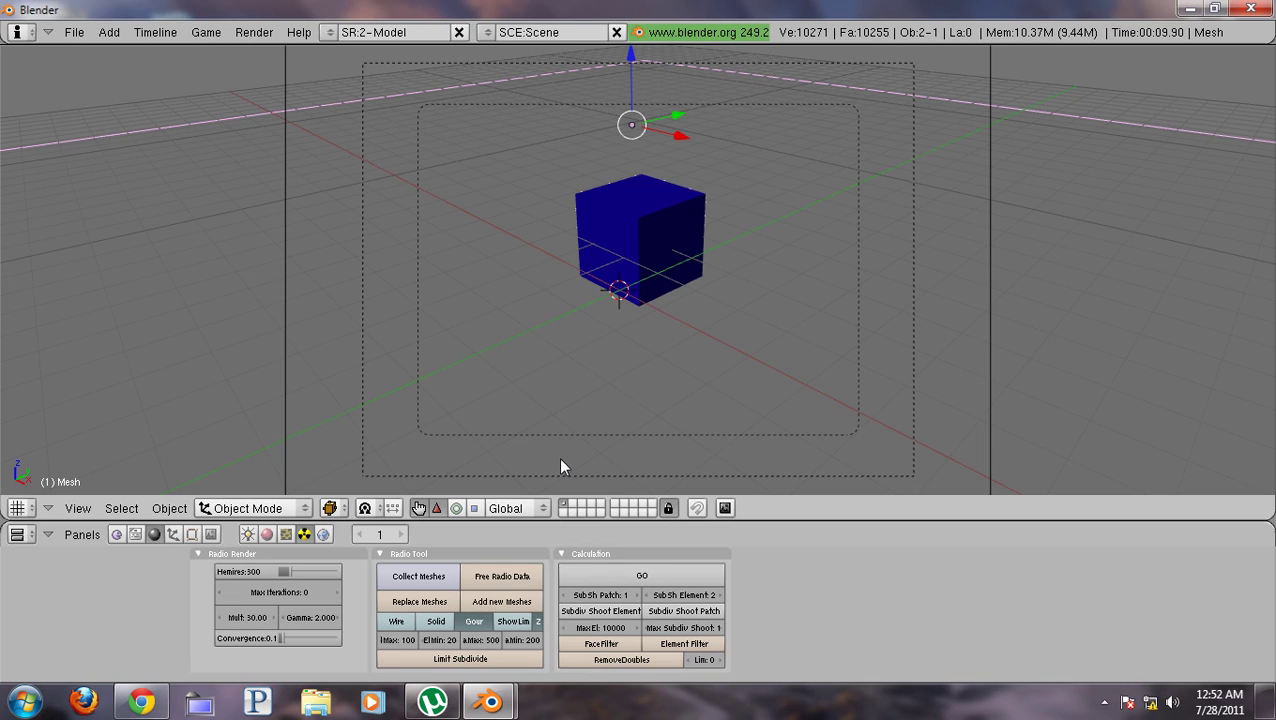
middle_drag(561, 370, 722, 398)
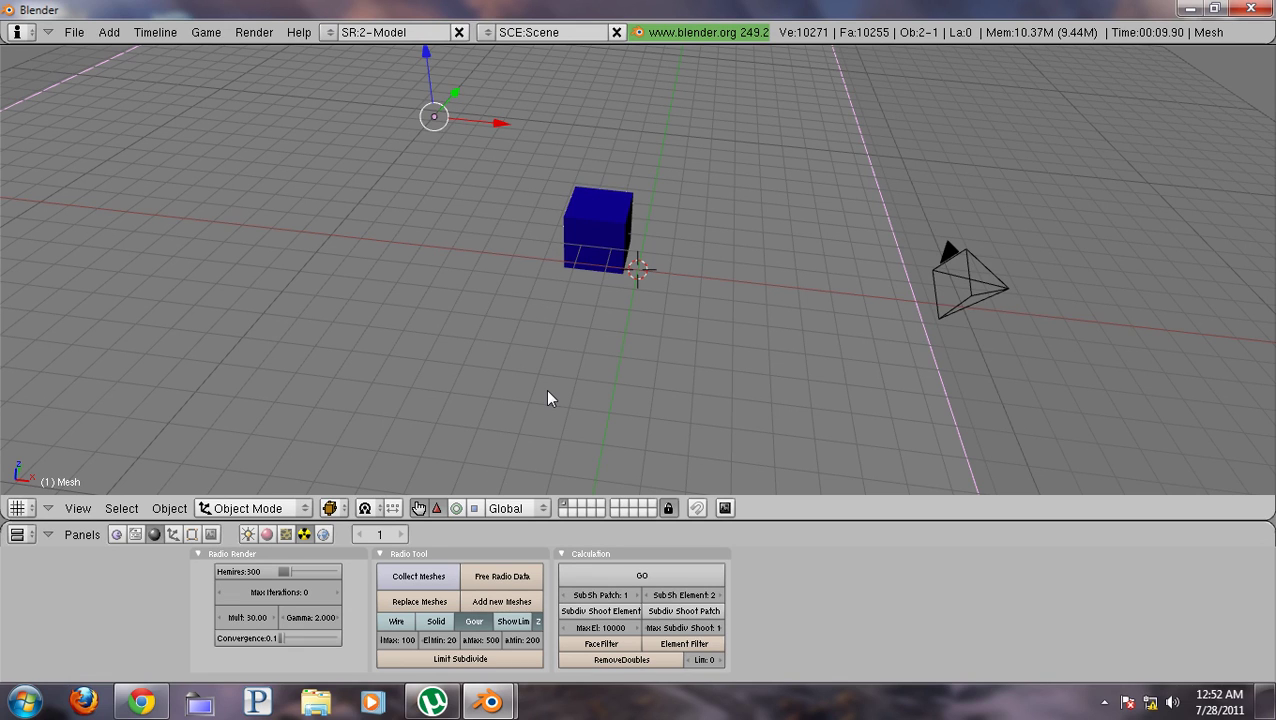
- Dismiss the screen recorder's options and open Computer from the Start menu
click(1103, 704)
right_click(1130, 612)
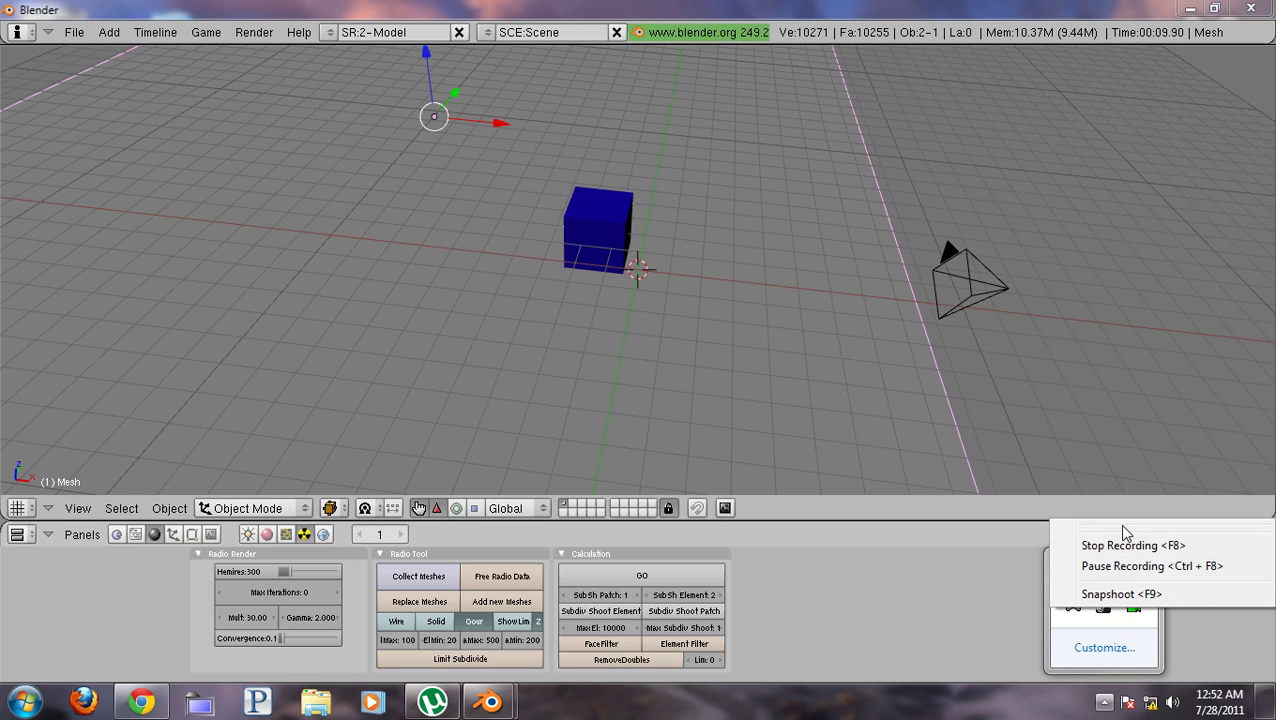
click(848, 547)
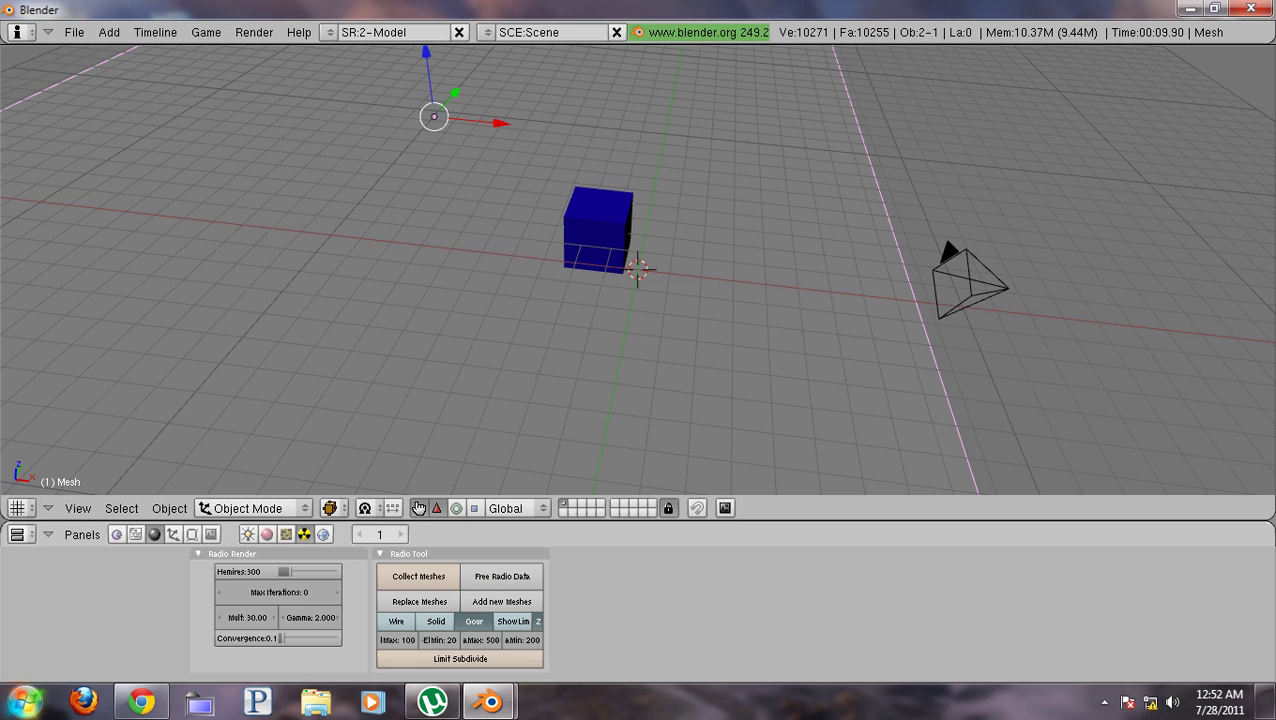
key(super)
click(311, 433)
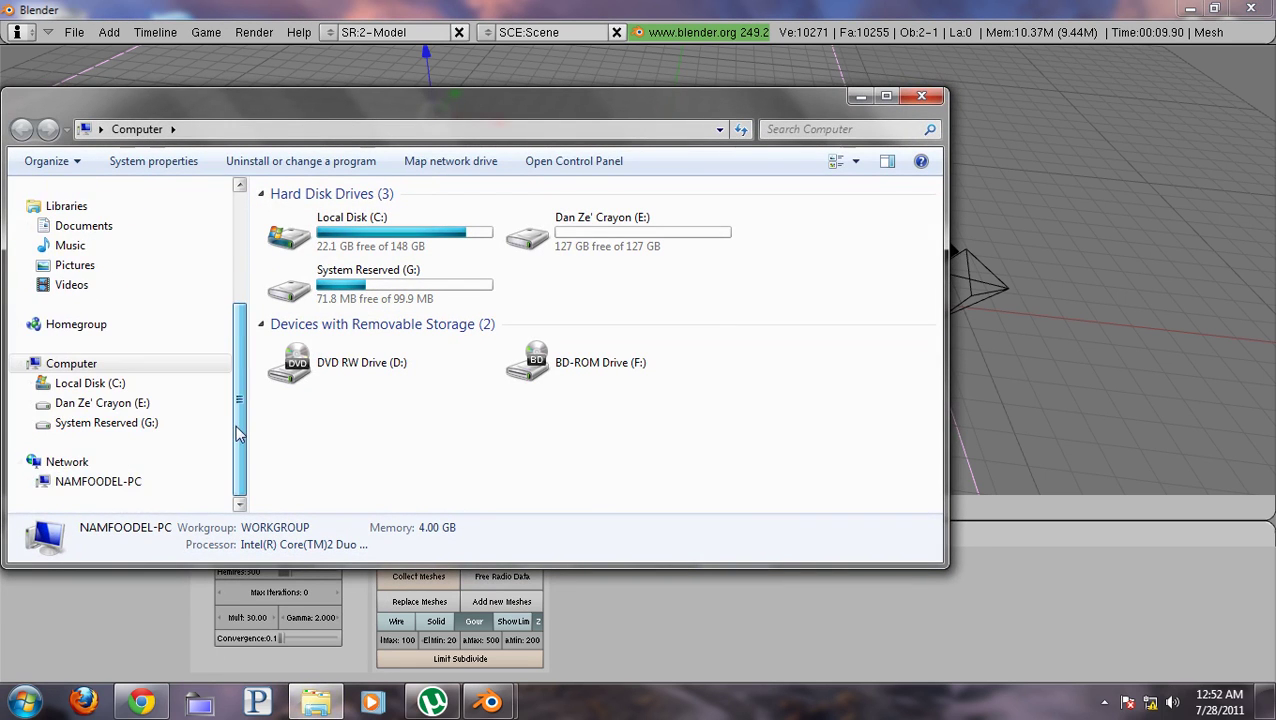
- Browse to E:\project_wonka\Photoshop and select backgroundRender2.png.jpg
click(108, 422)
click(104, 403)
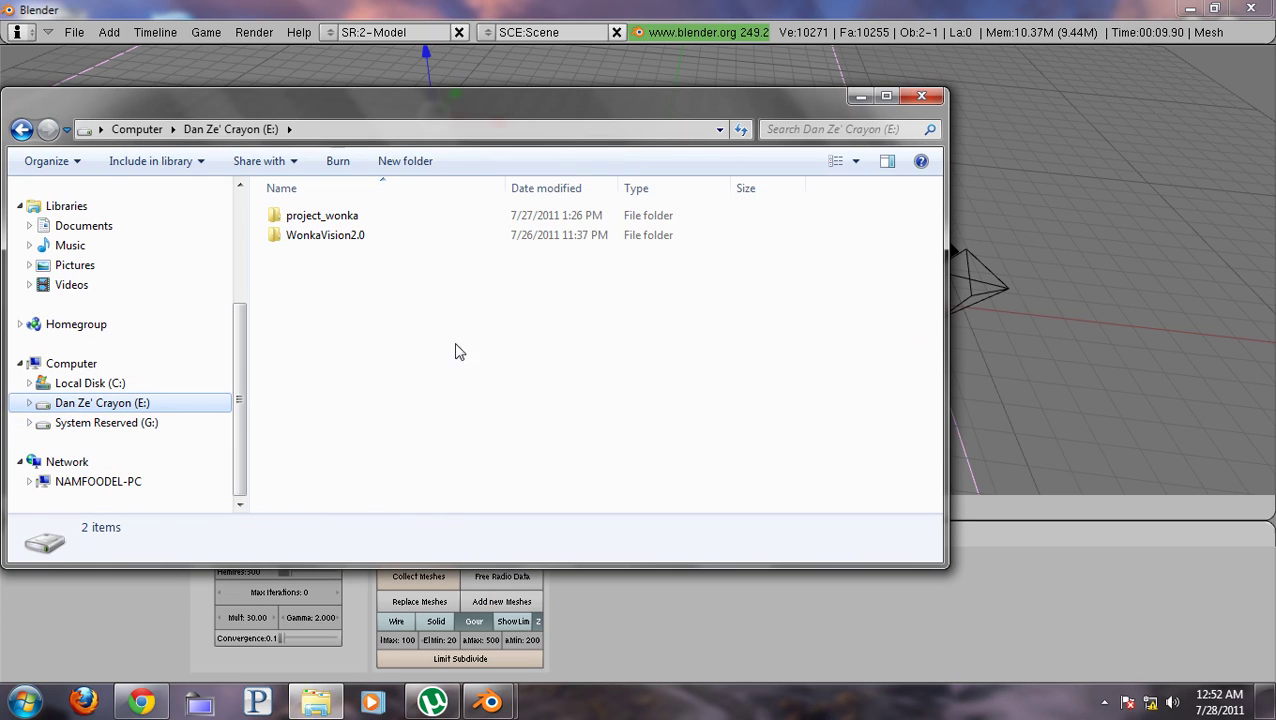
double_click(362, 218)
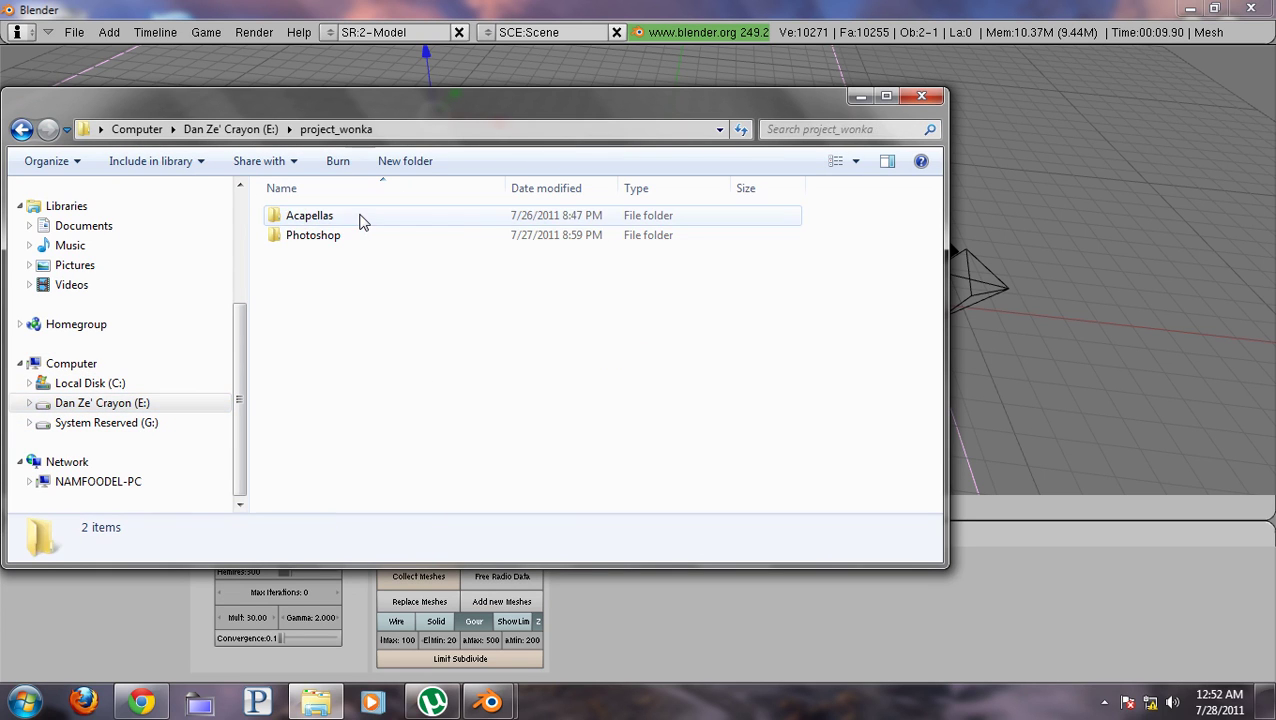
double_click(342, 238)
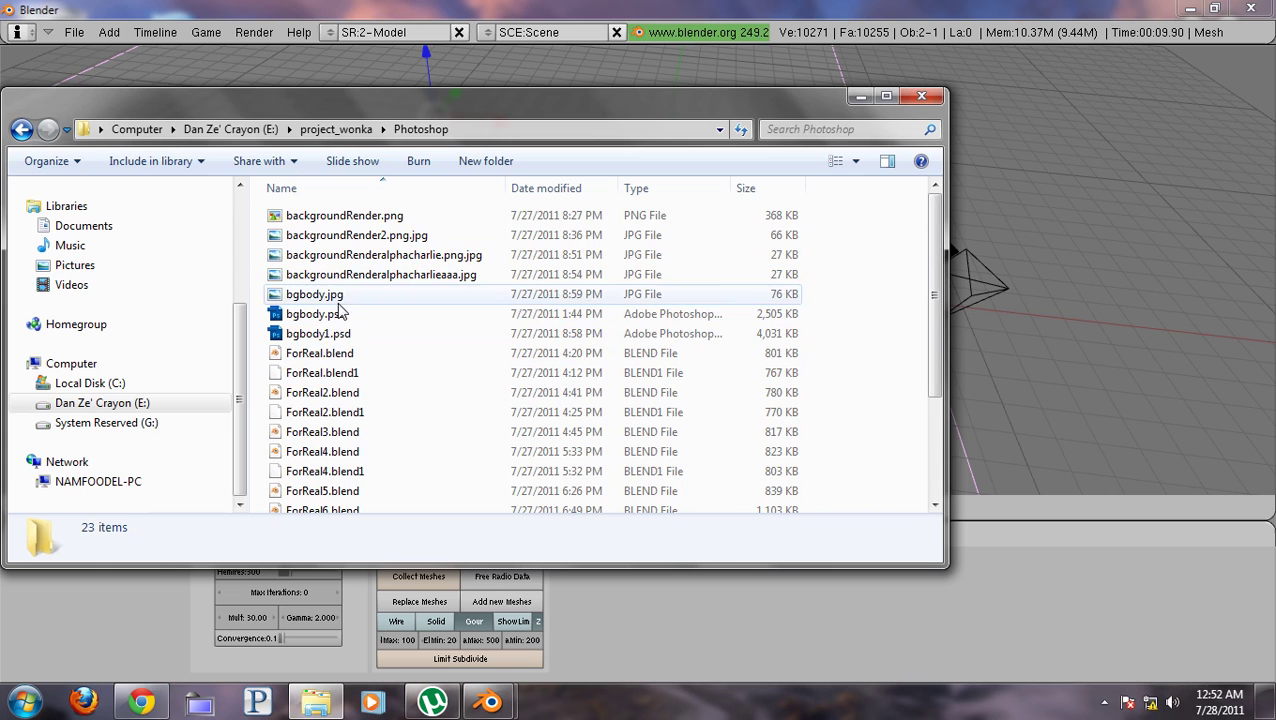
click(350, 236)
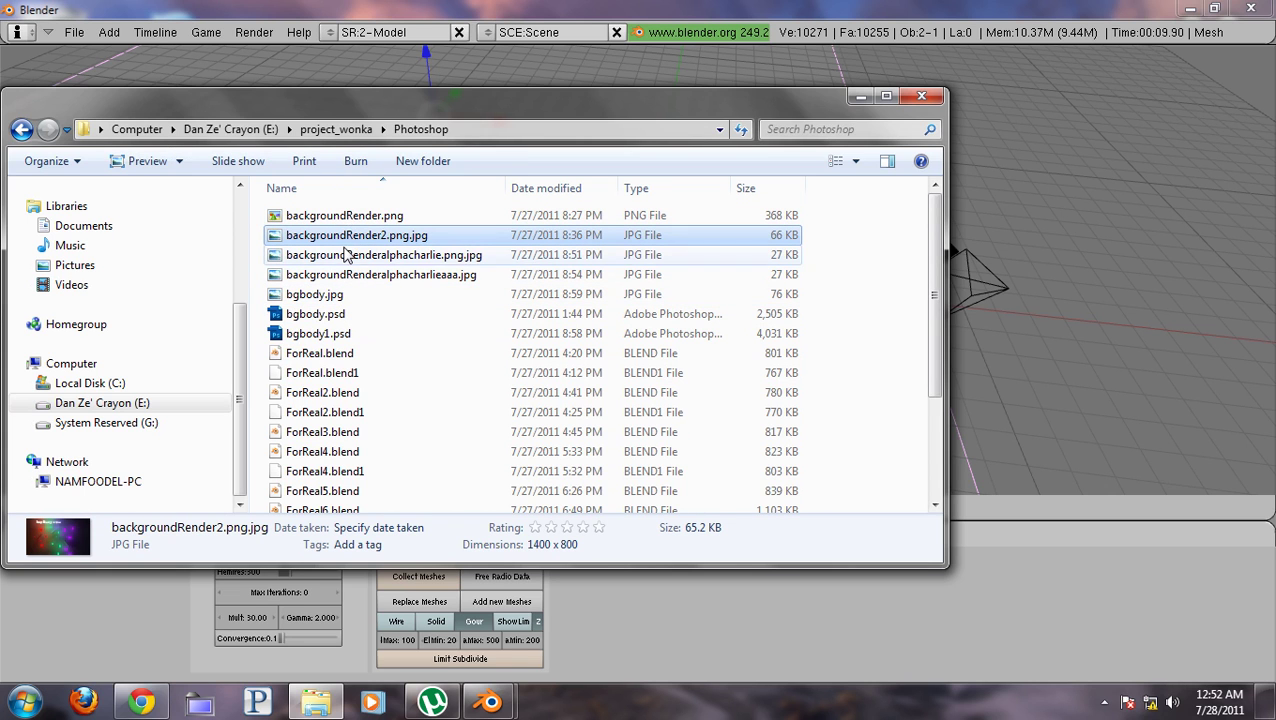
- View backgroundRender2.png.jpg's glowing-cubes artwork in Windows Photo Viewer, then close the viewer
double_click(346, 238)
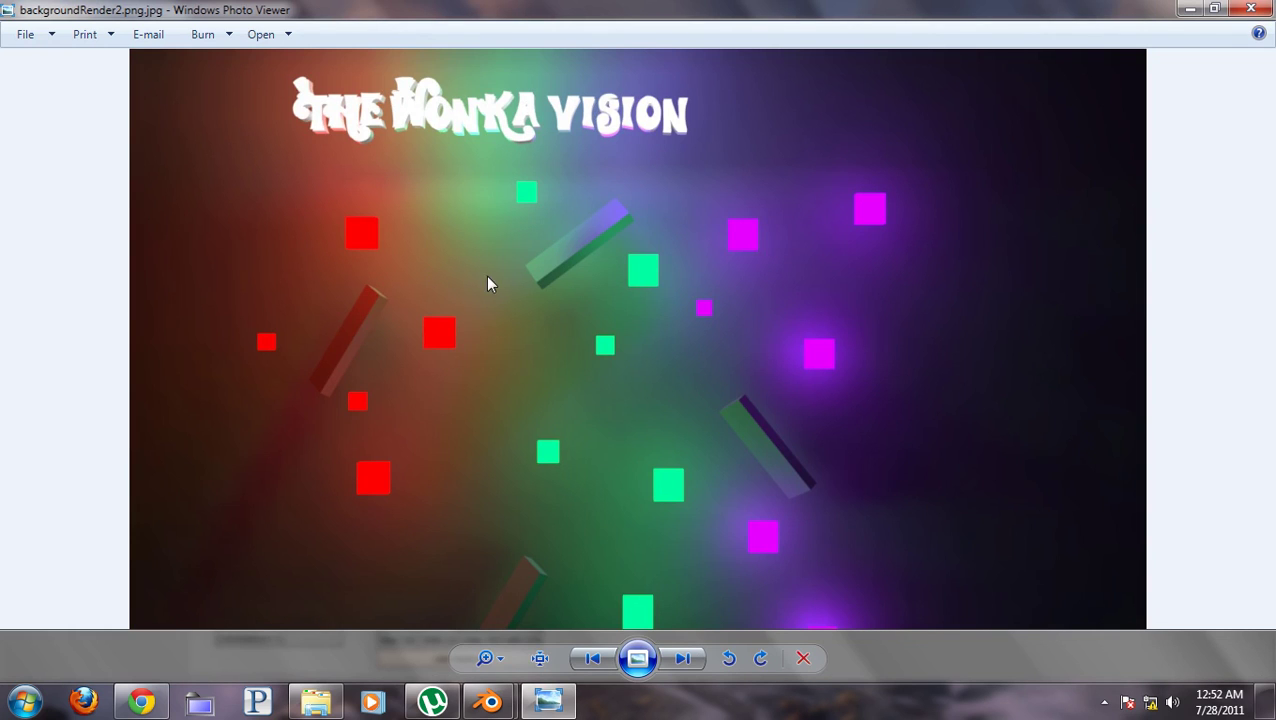
right_click(640, 272)
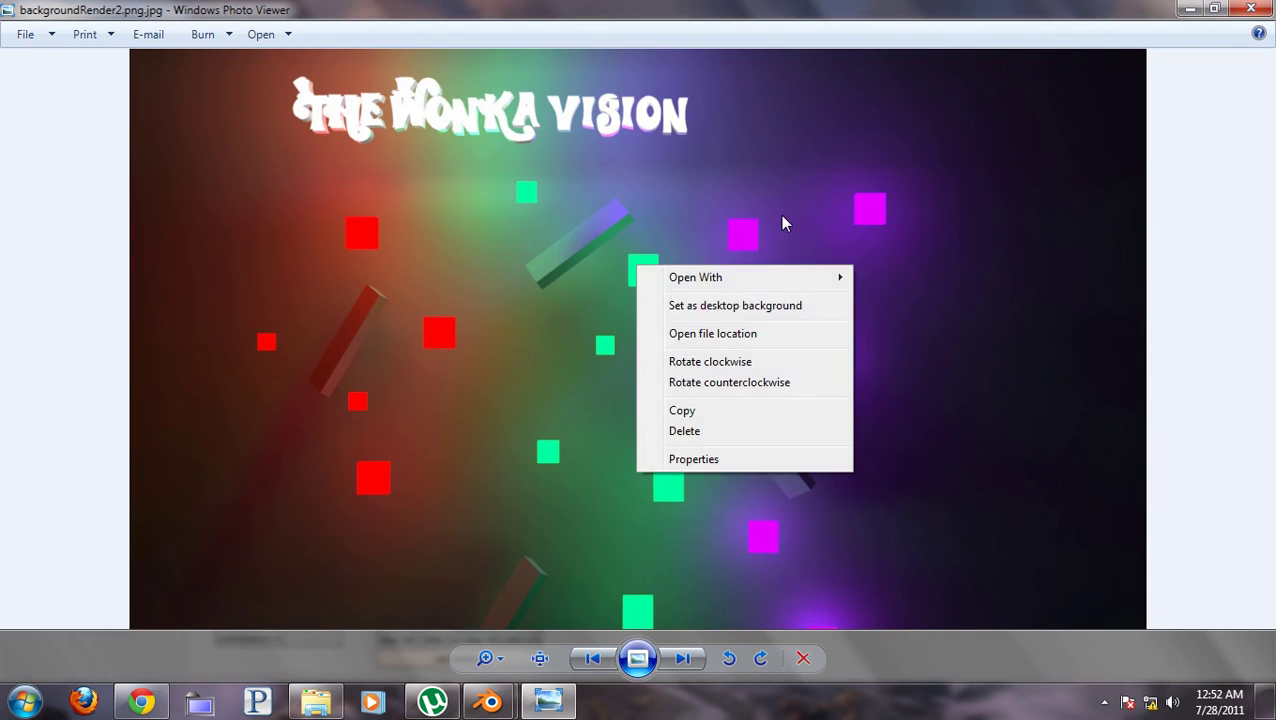
click(874, 211)
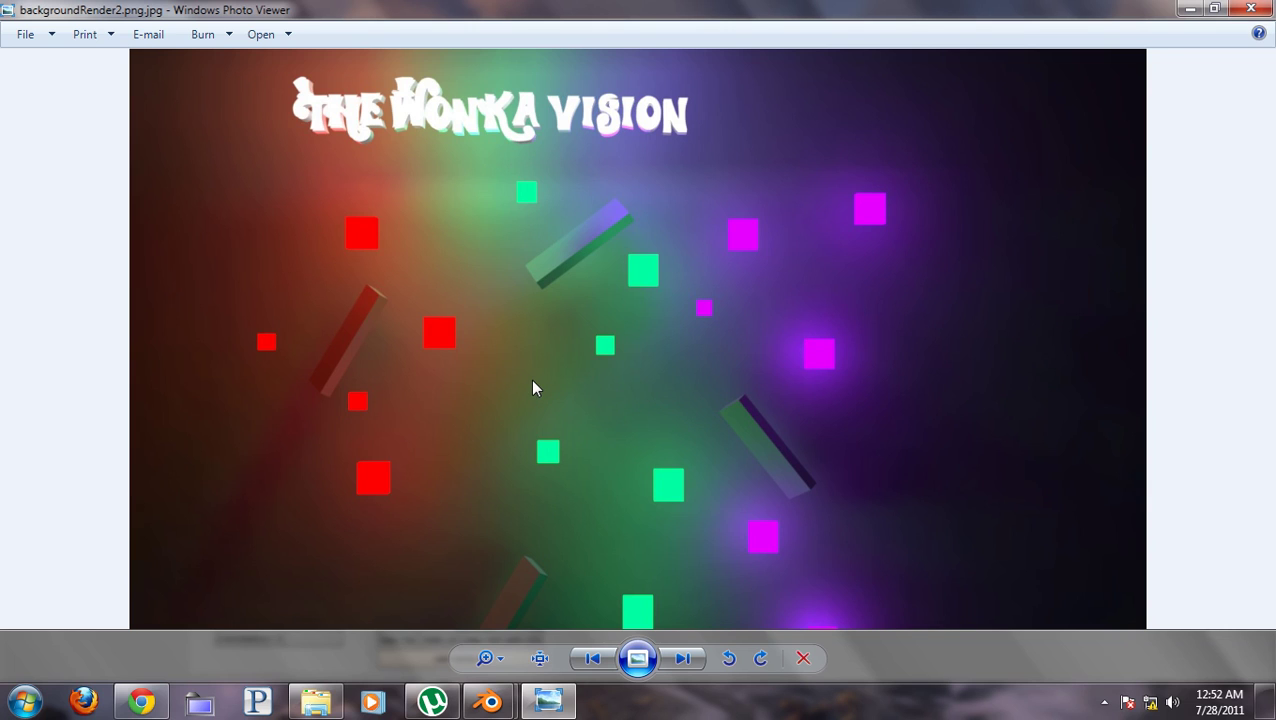
click(1249, 9)
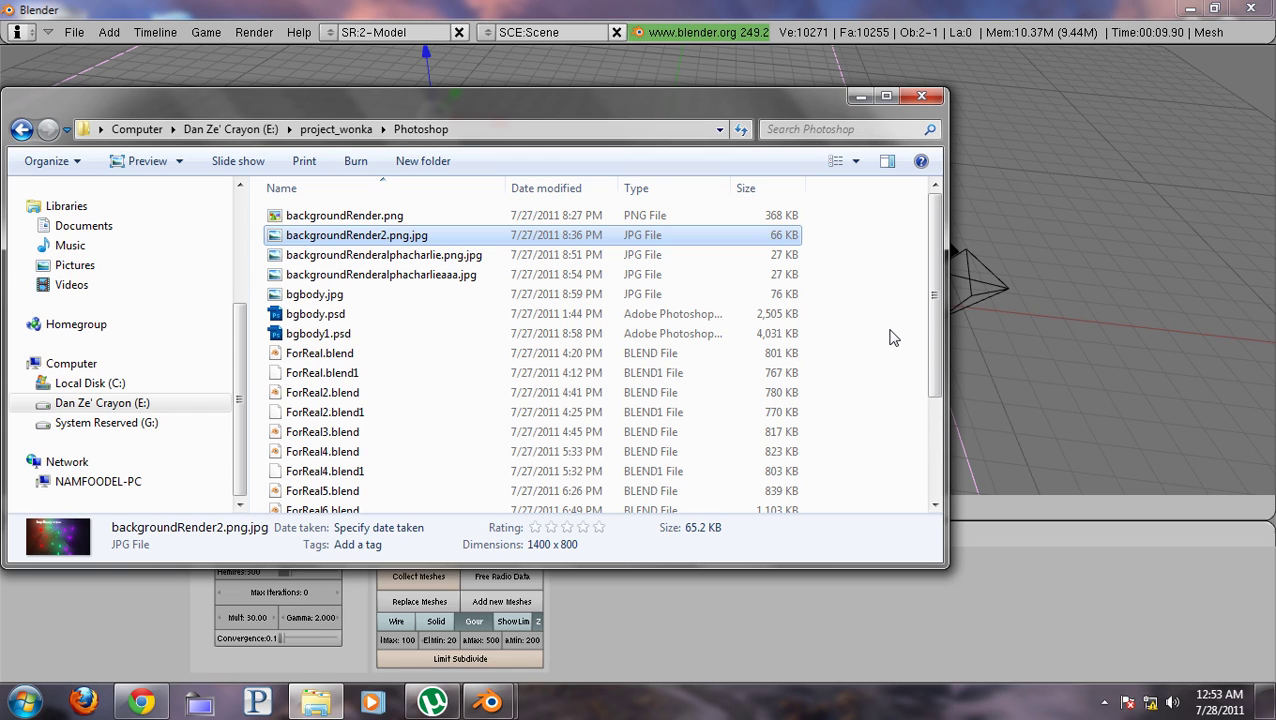
- Bring Blender to the front and orbit from camera view to show the camera object
click(1038, 10)
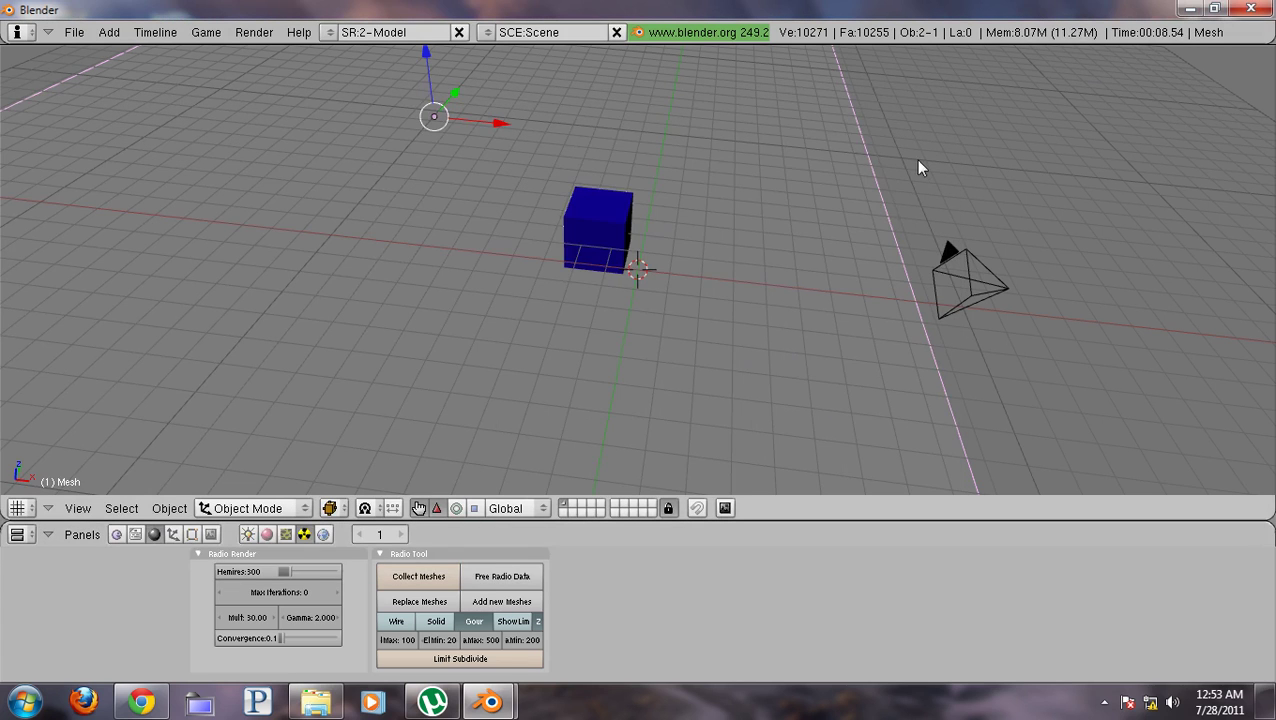
key(KP_0)
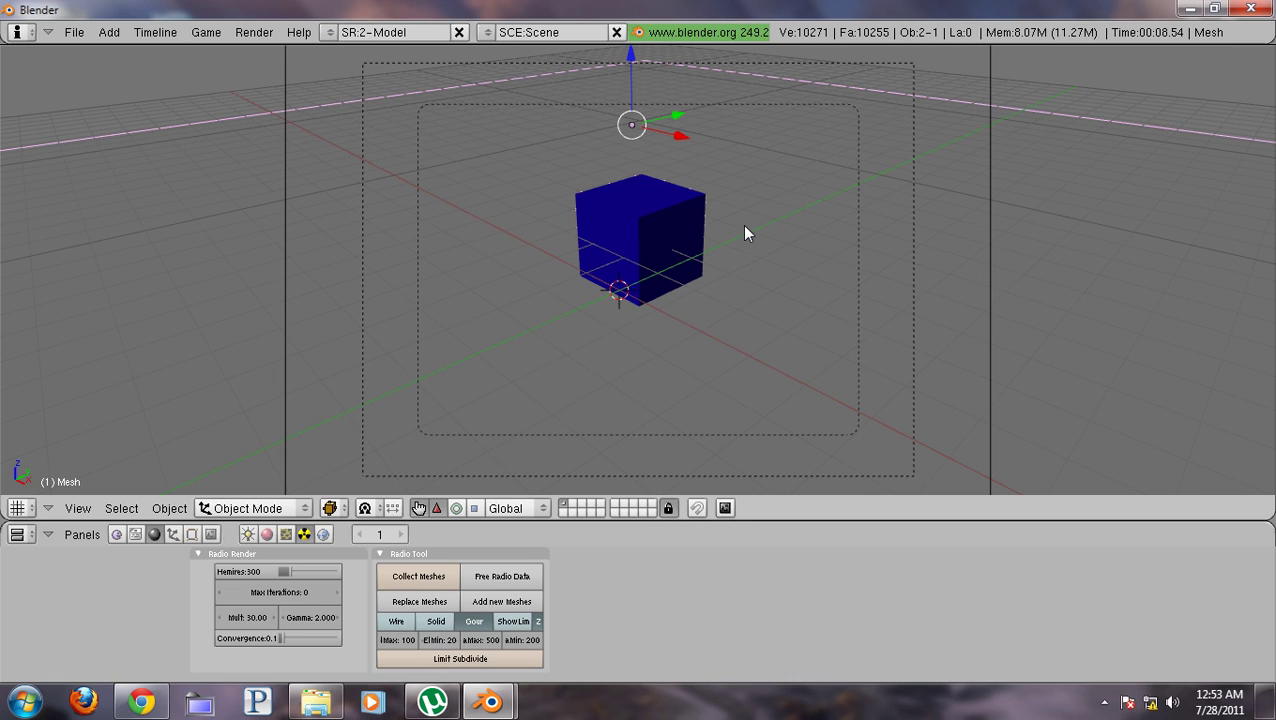
middle_drag(743, 216, 792, 332)
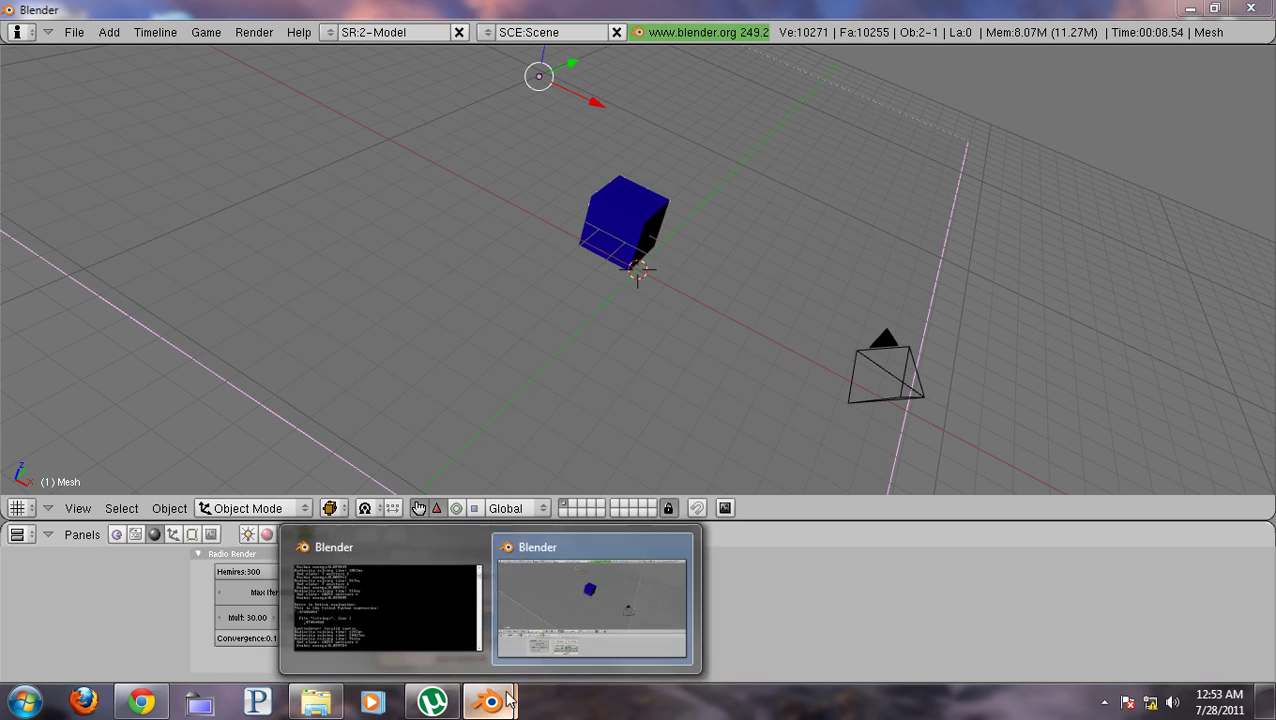
- Check the radiosity solving log in the Blender console, then return to the main window
mouse_move(490, 702)
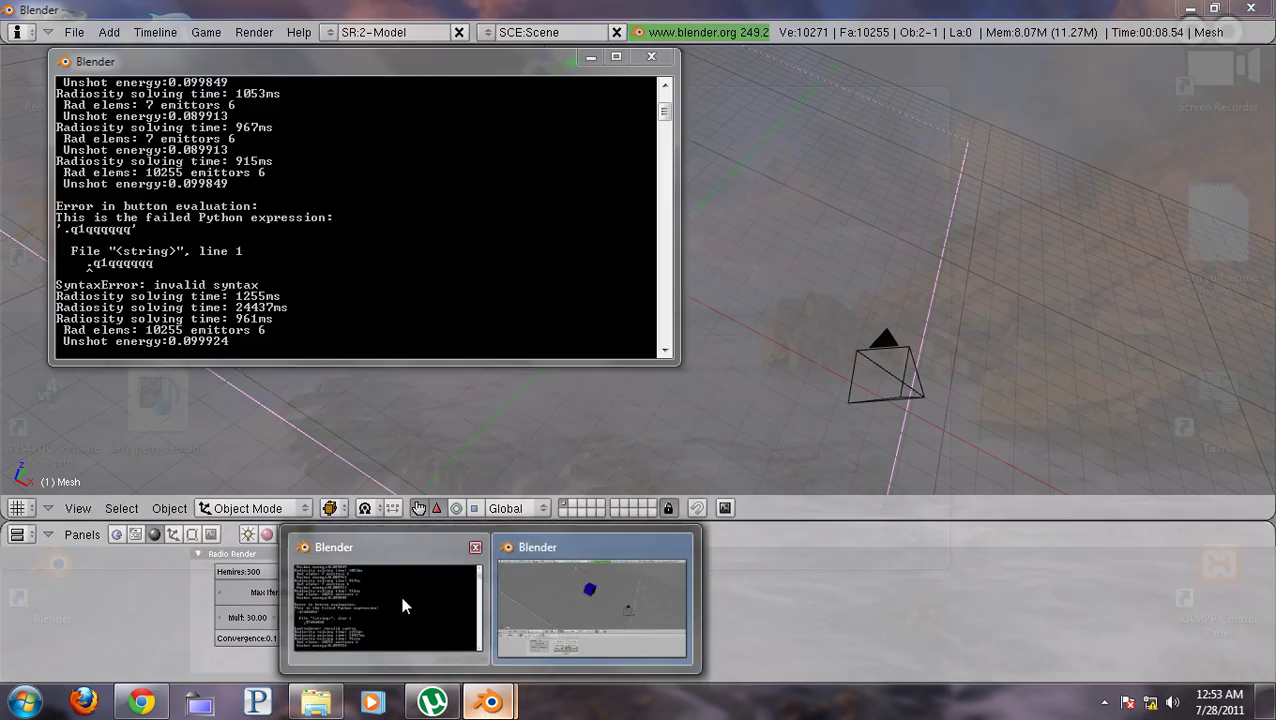
click(402, 601)
click(482, 424)
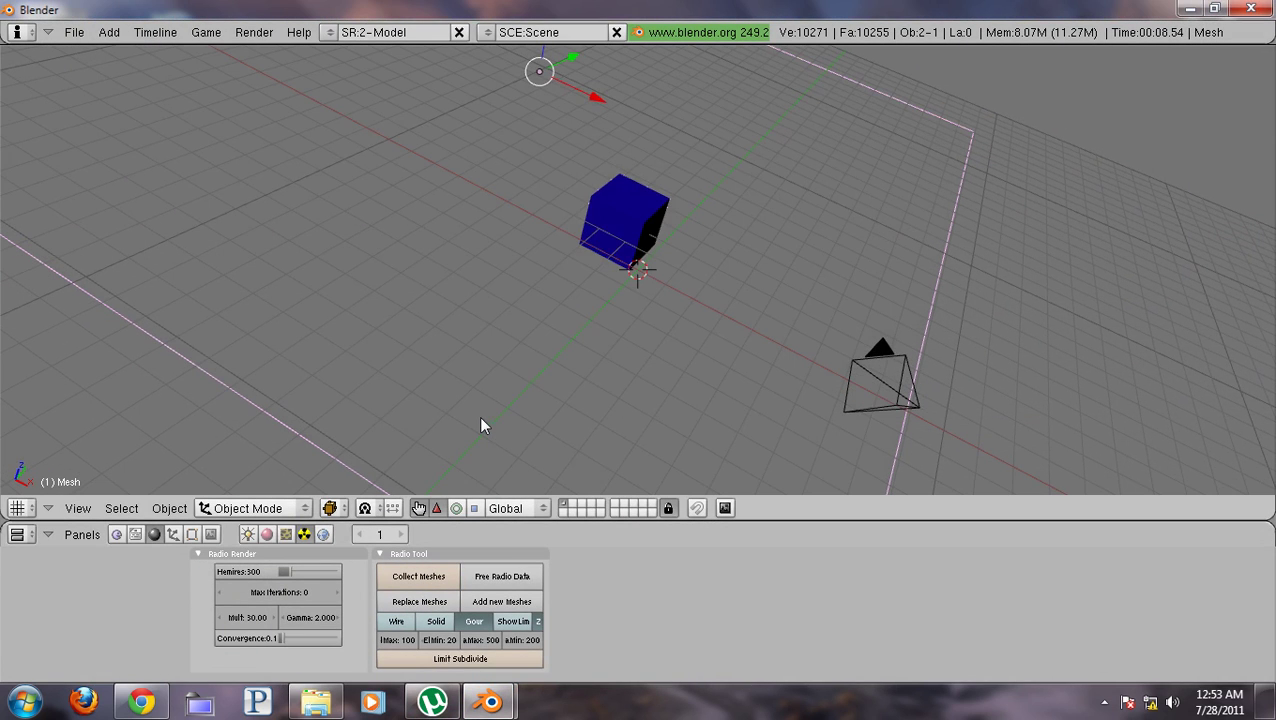